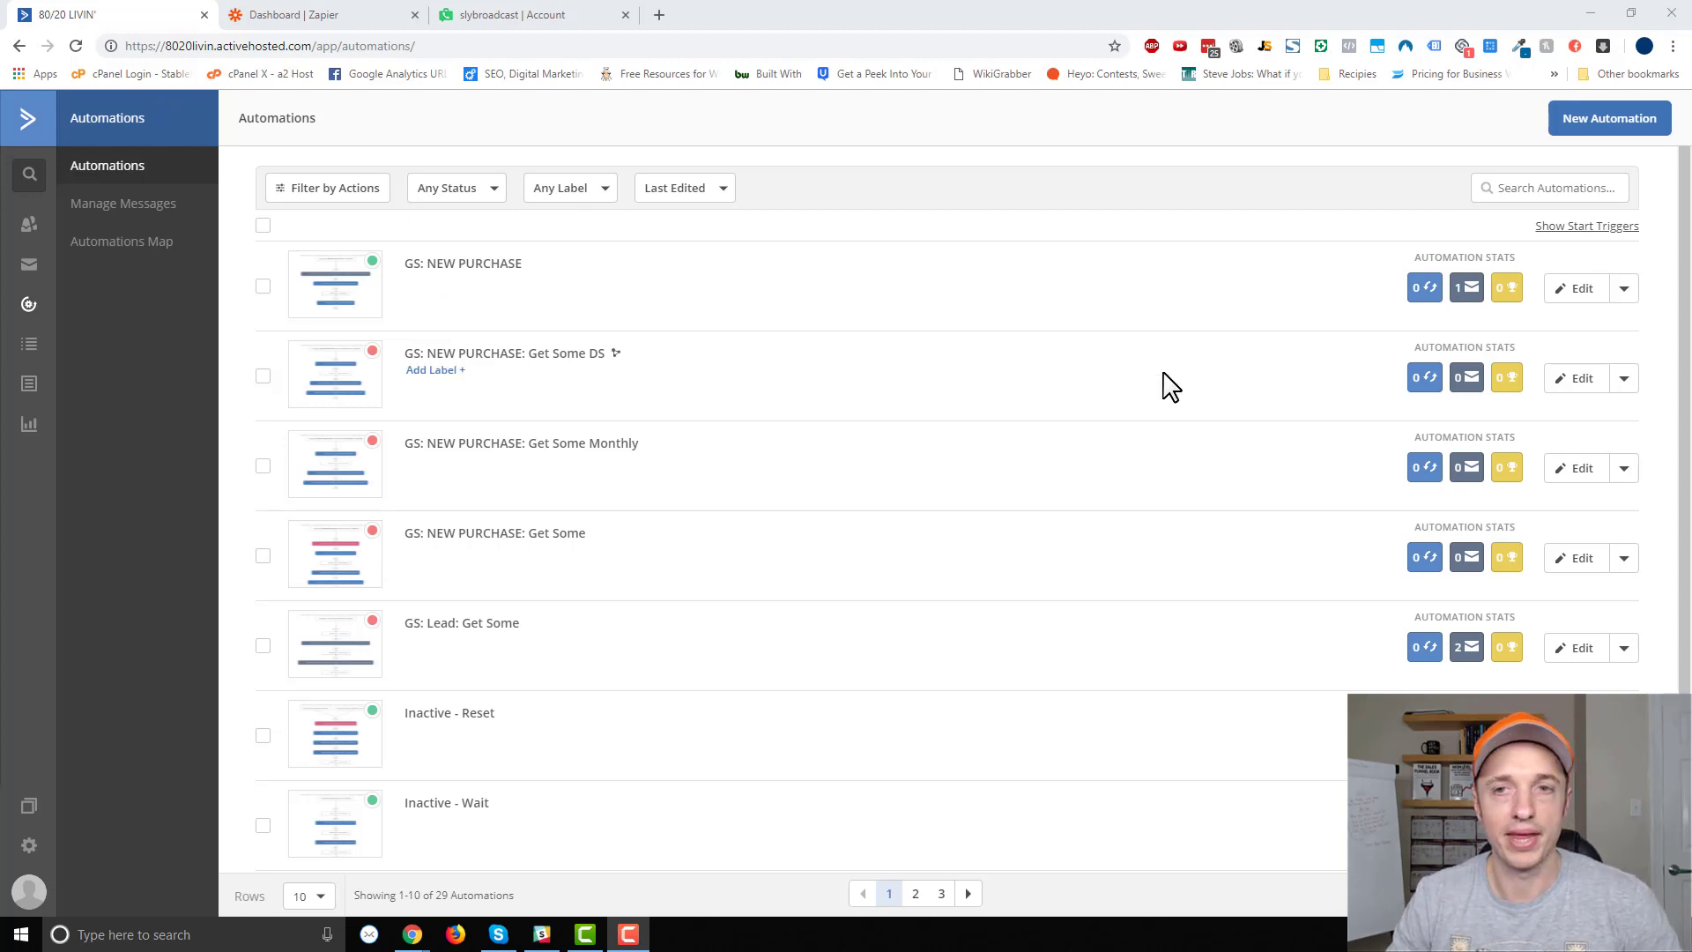
Open the Create a New Automation dialog from the ActiveCampaign Automations page.
click(1583, 118)
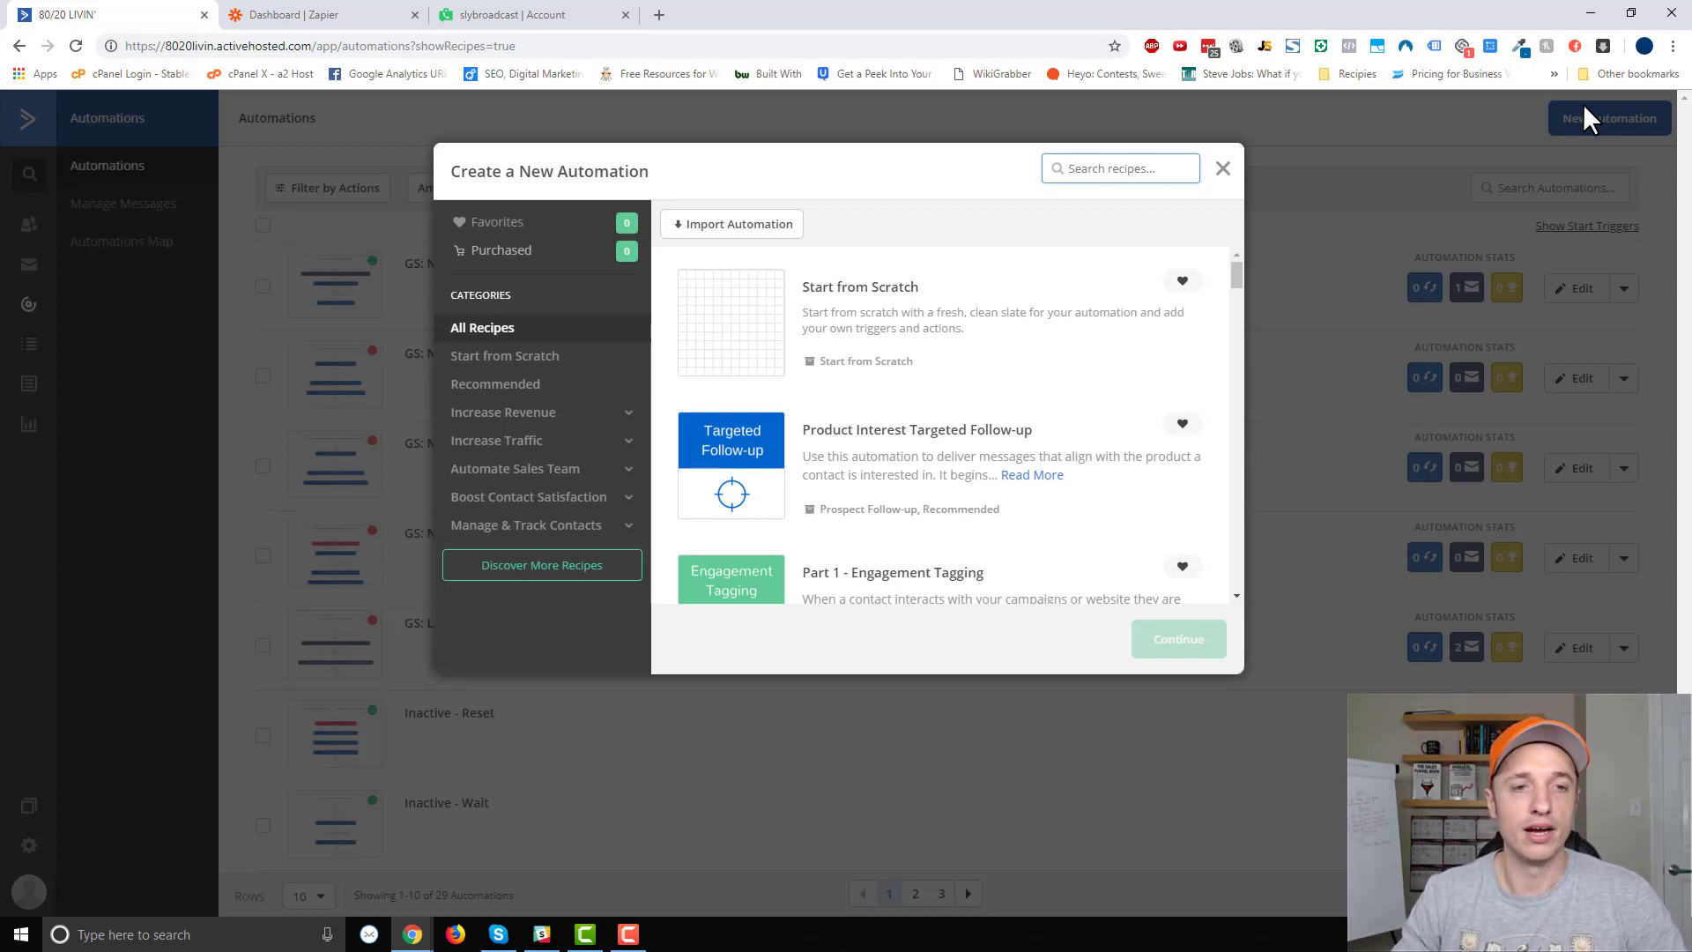
Start a blank automation triggered when the tag '0 - Ringless Demo' is added.
click(899, 335)
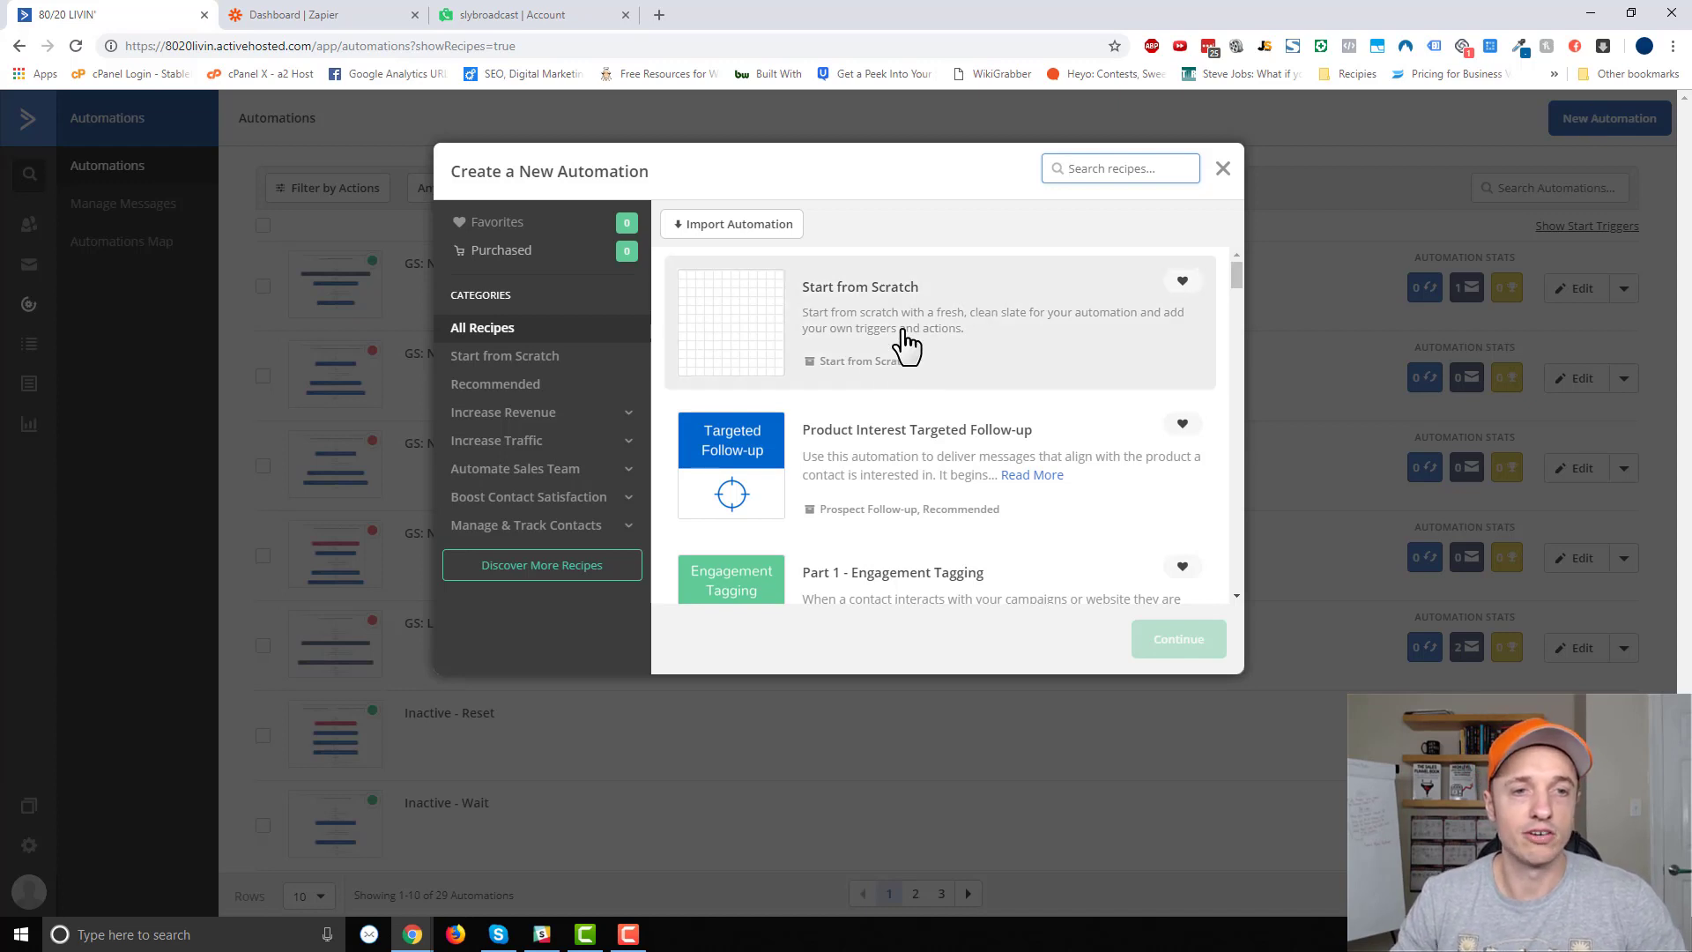
click(1174, 649)
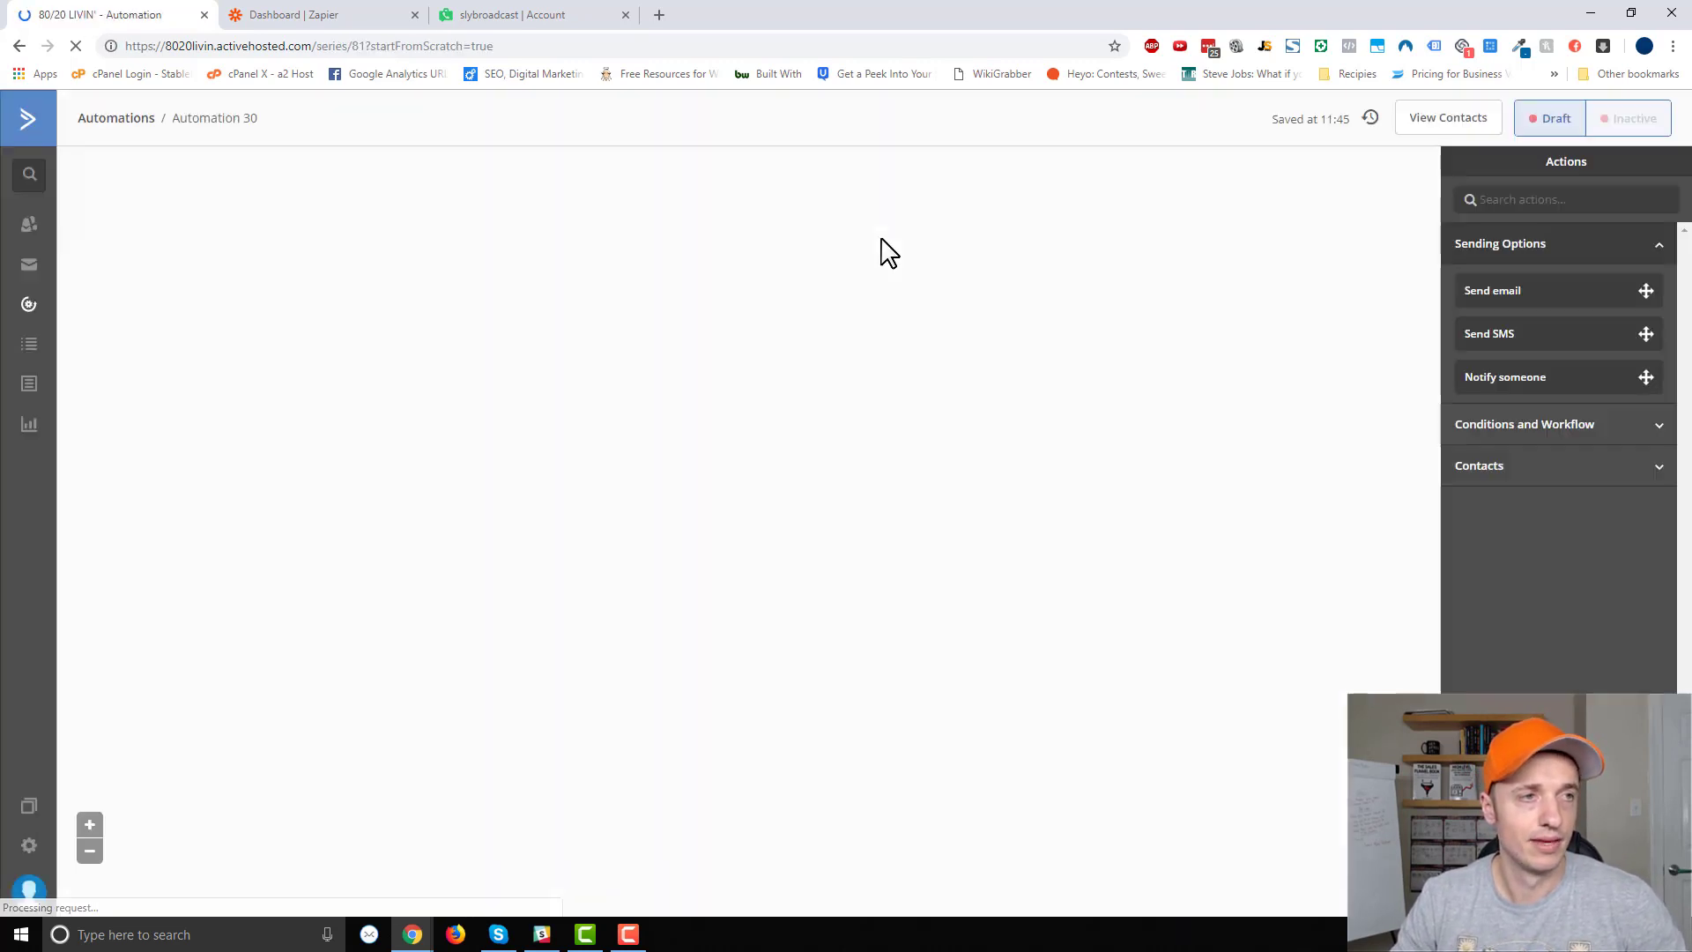
click(712, 208)
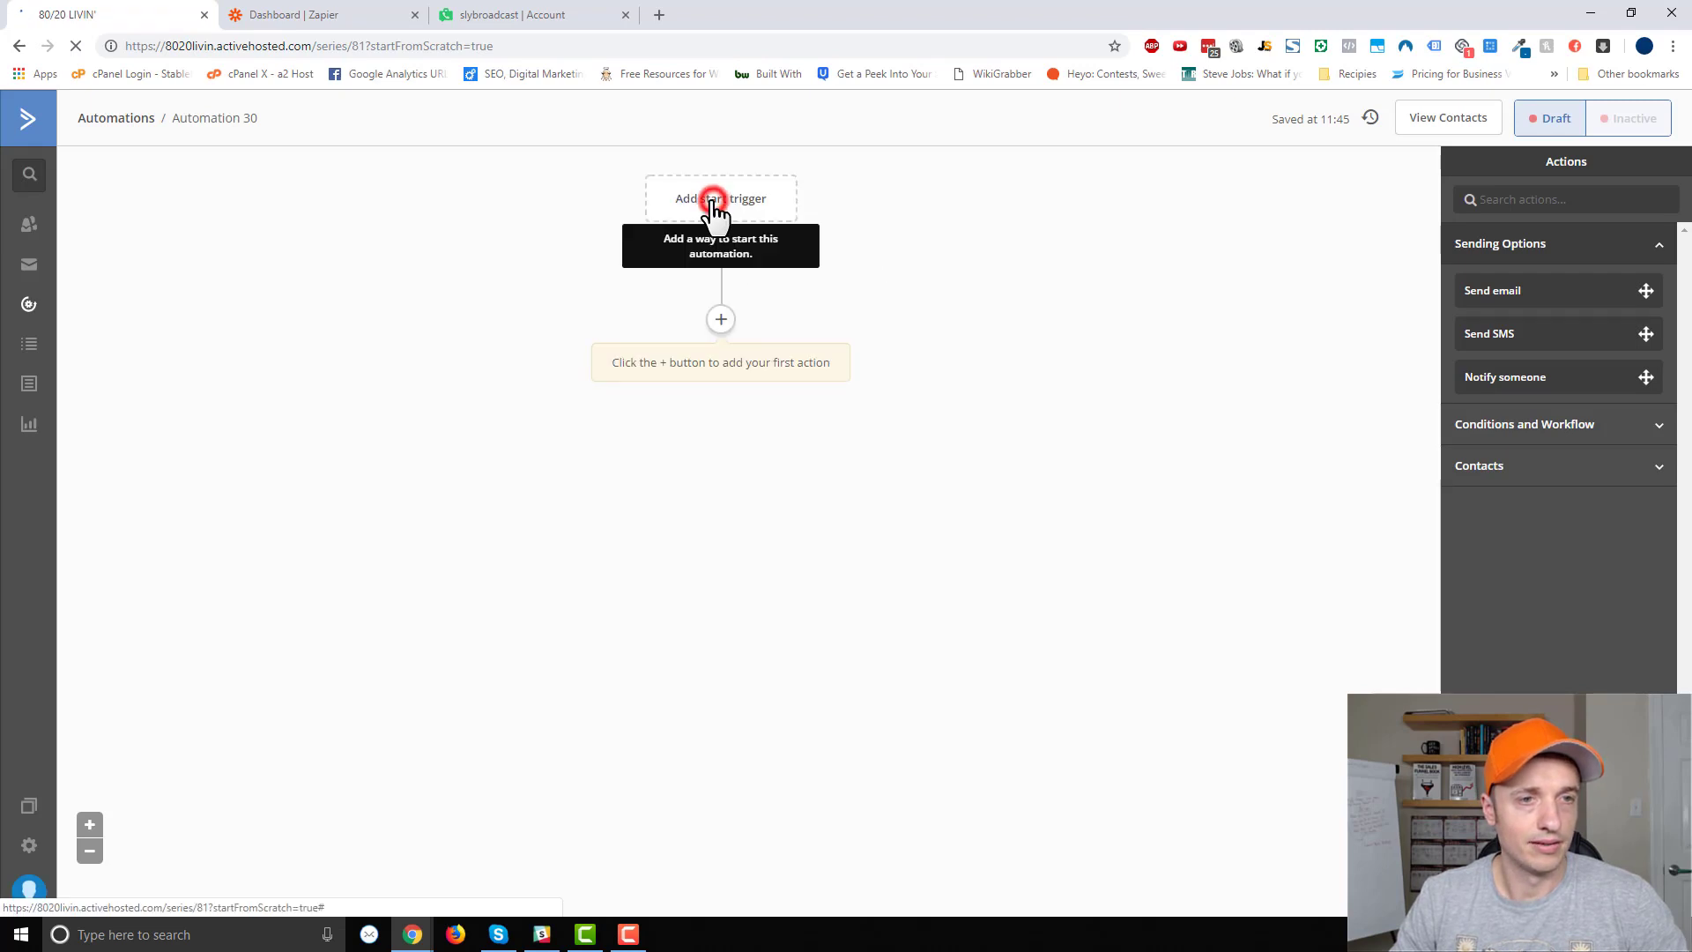
click(710, 608)
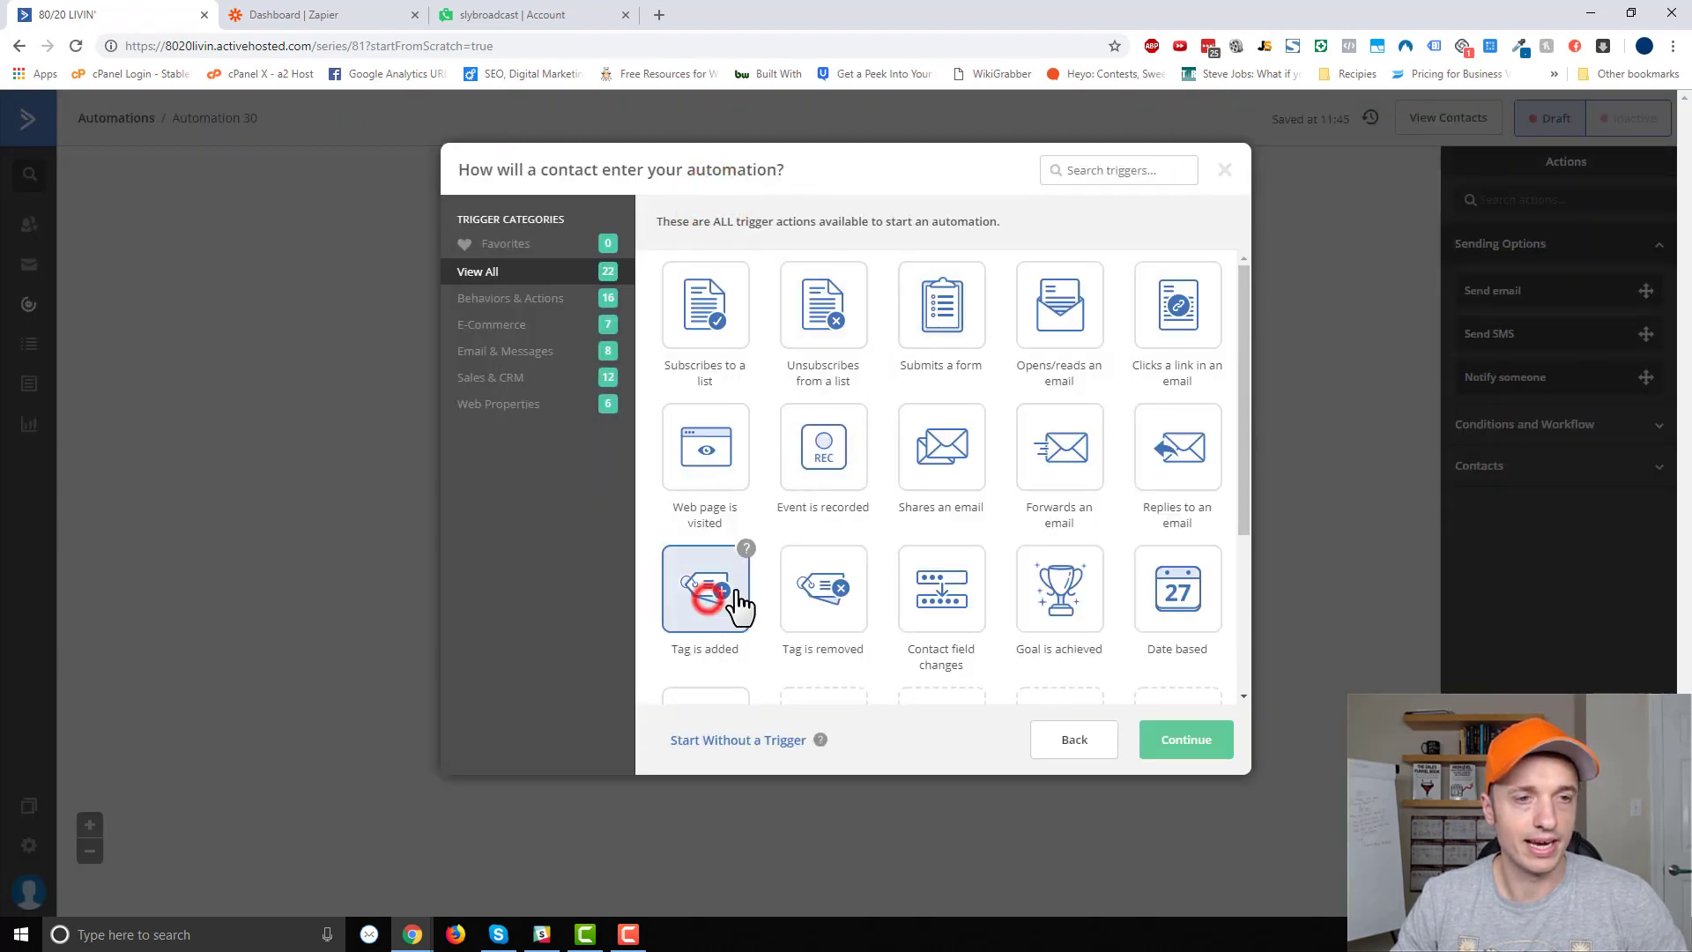
click(1187, 741)
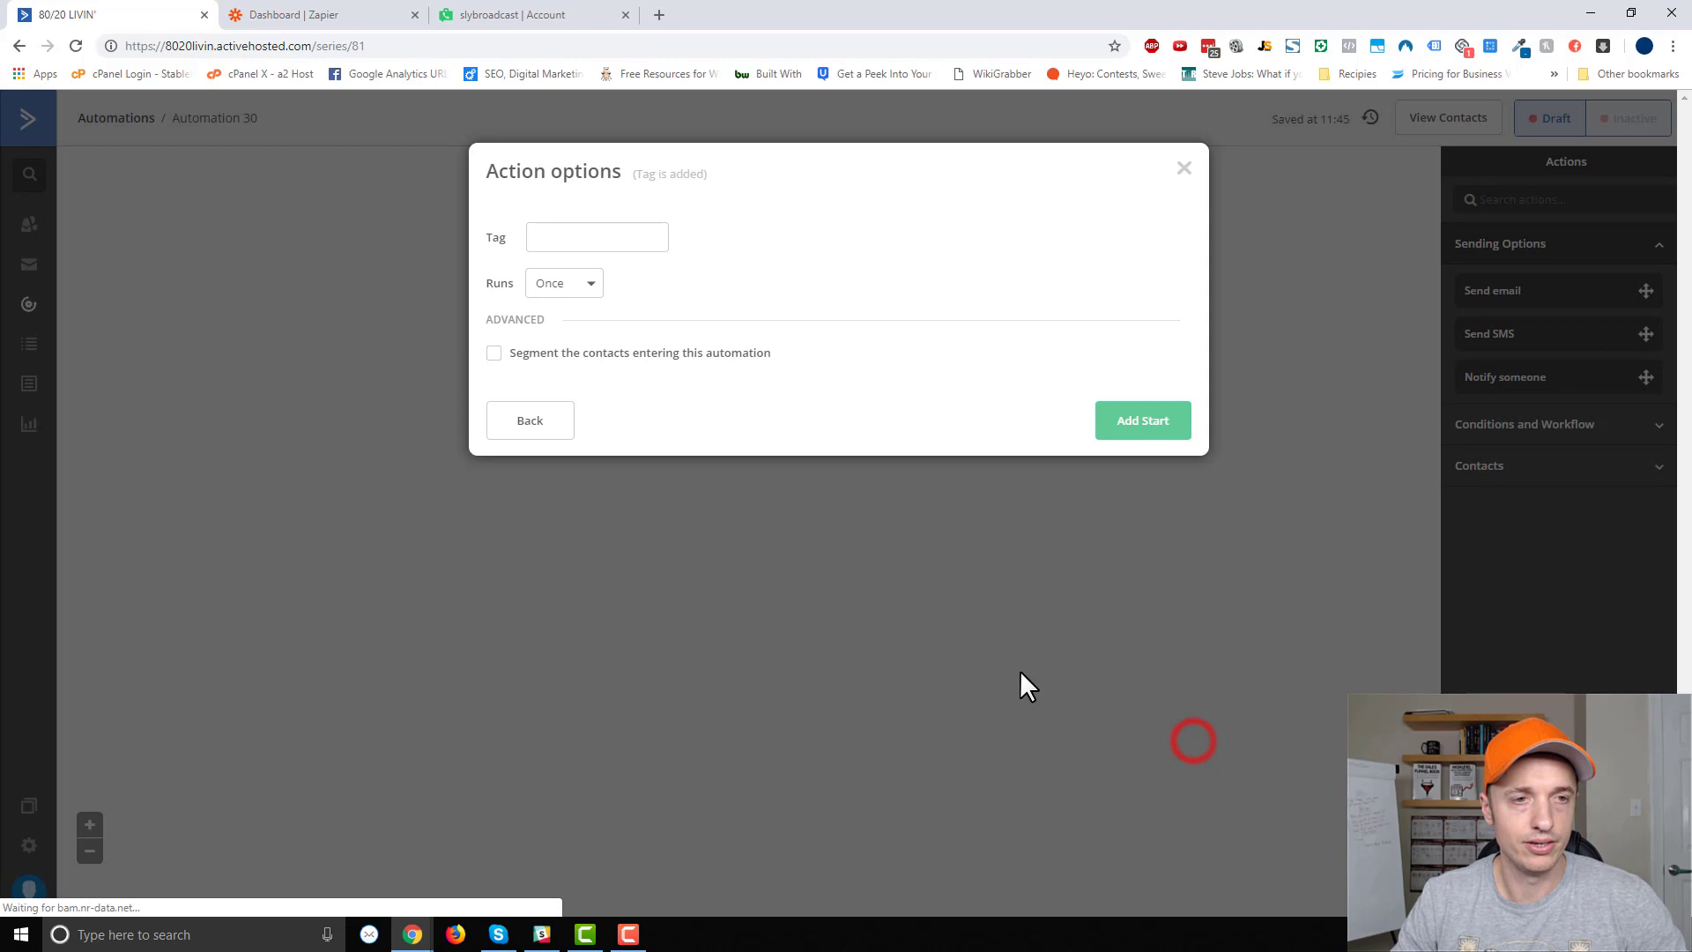
click(652, 234)
text(0 - Ringless)
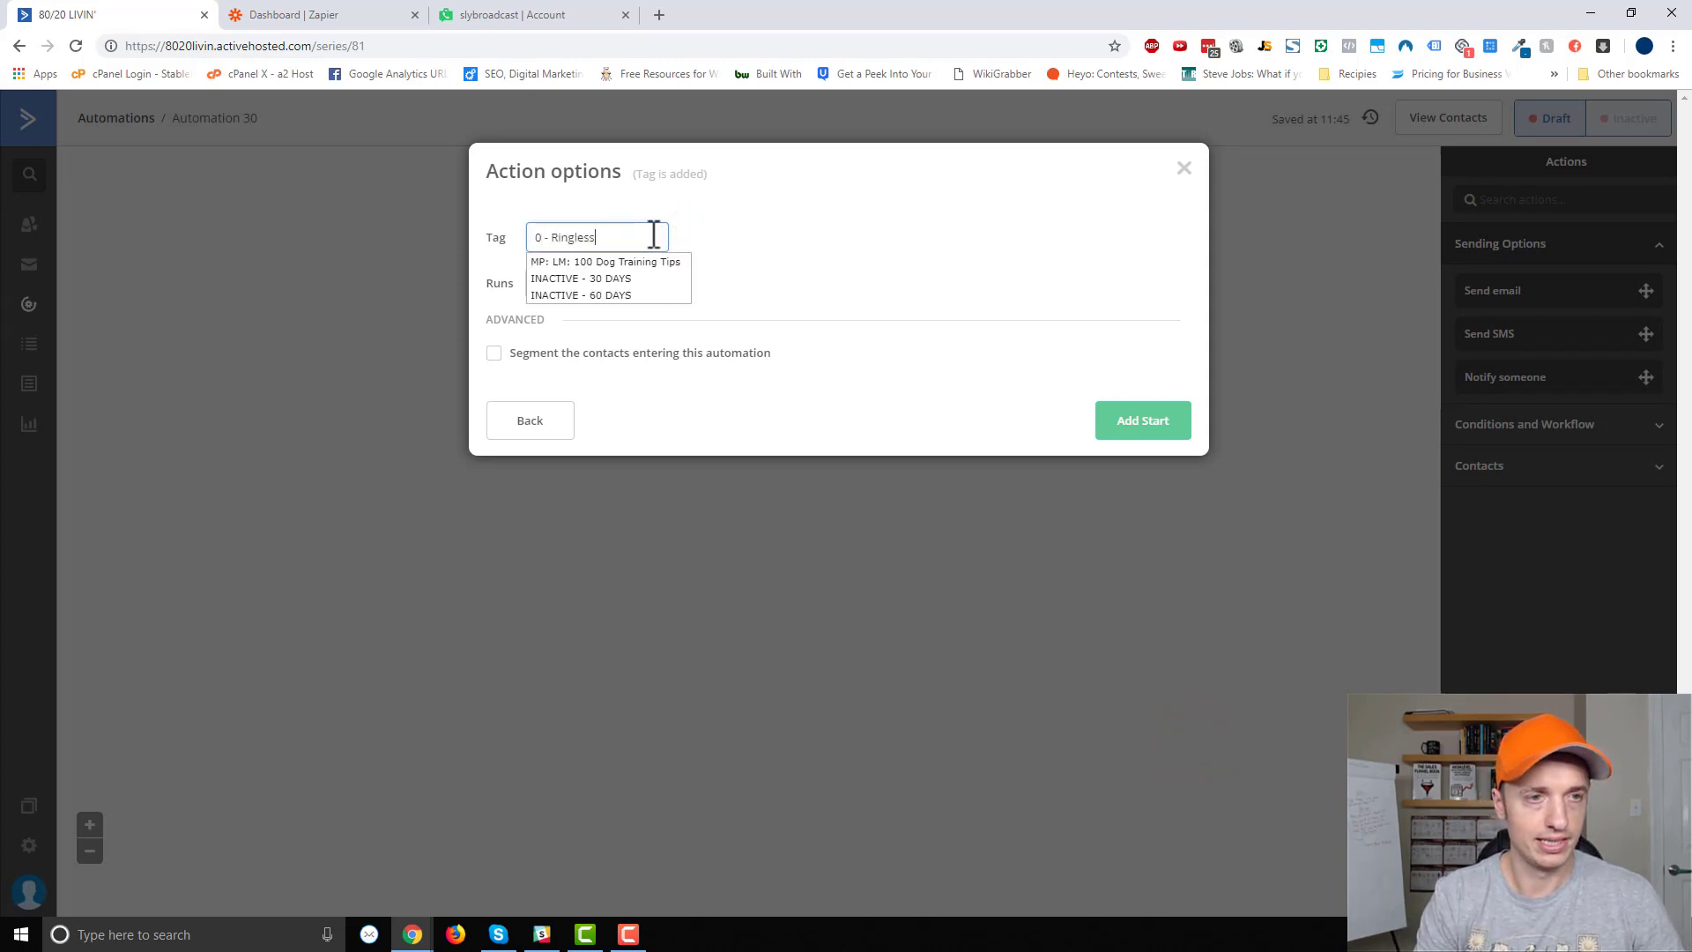
text( Demo)
key(ctrl+a)
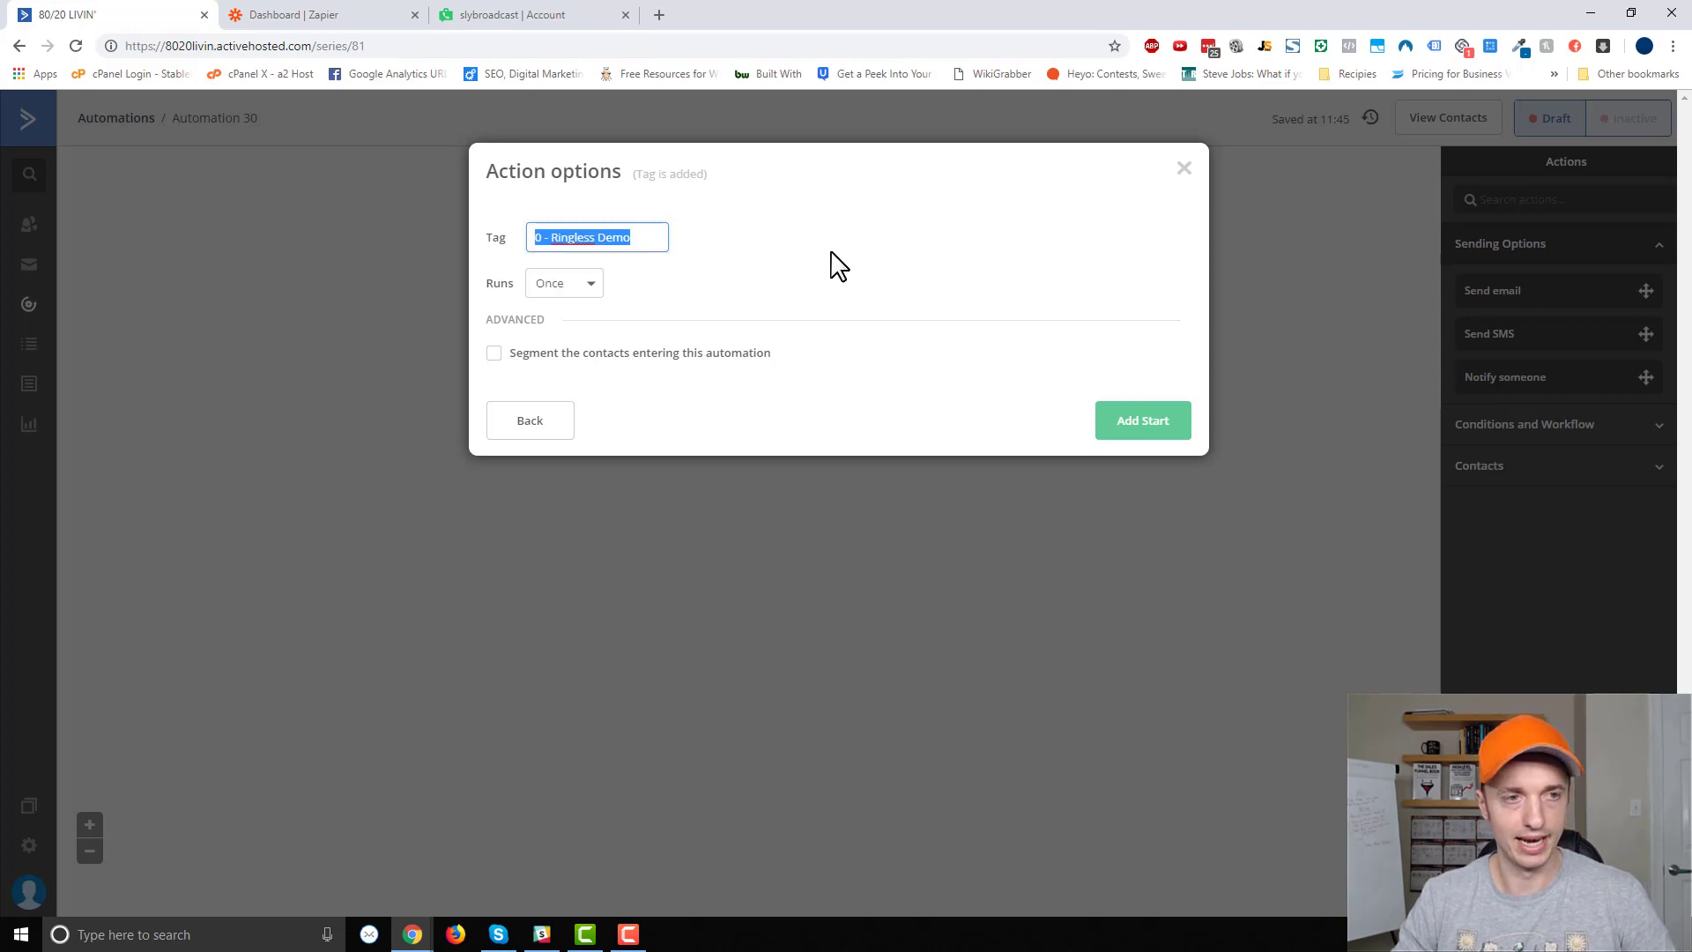
click(1142, 423)
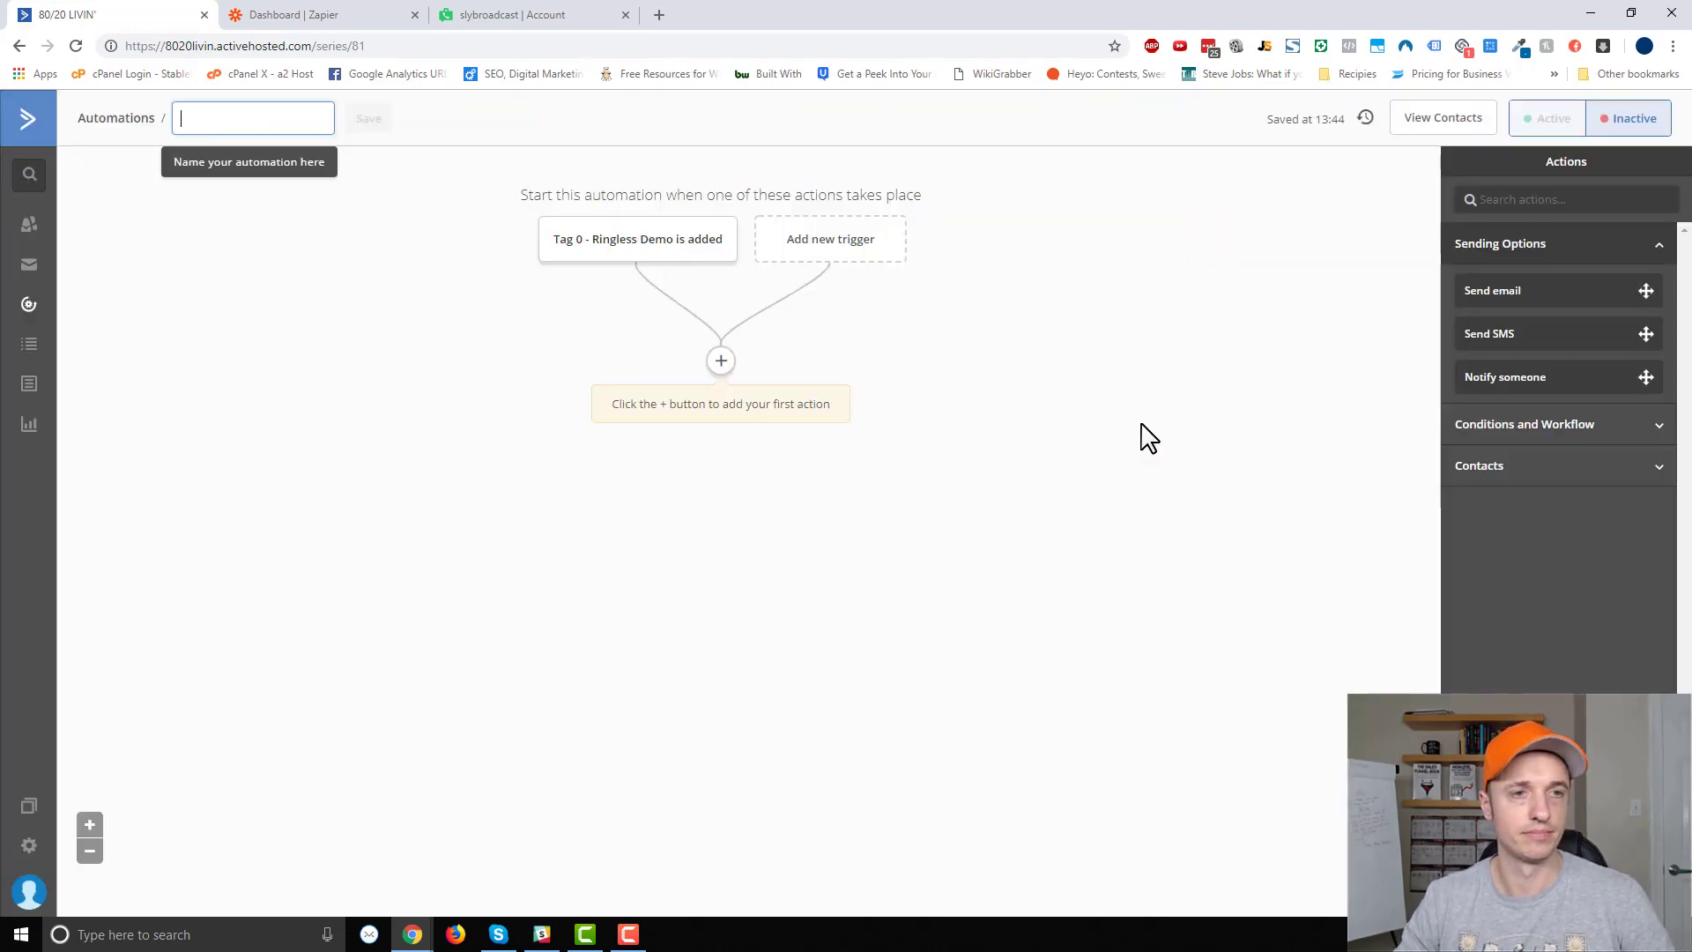
Add a Webhook workflow action as the automation's first step, then go to Zapier.
click(682, 278)
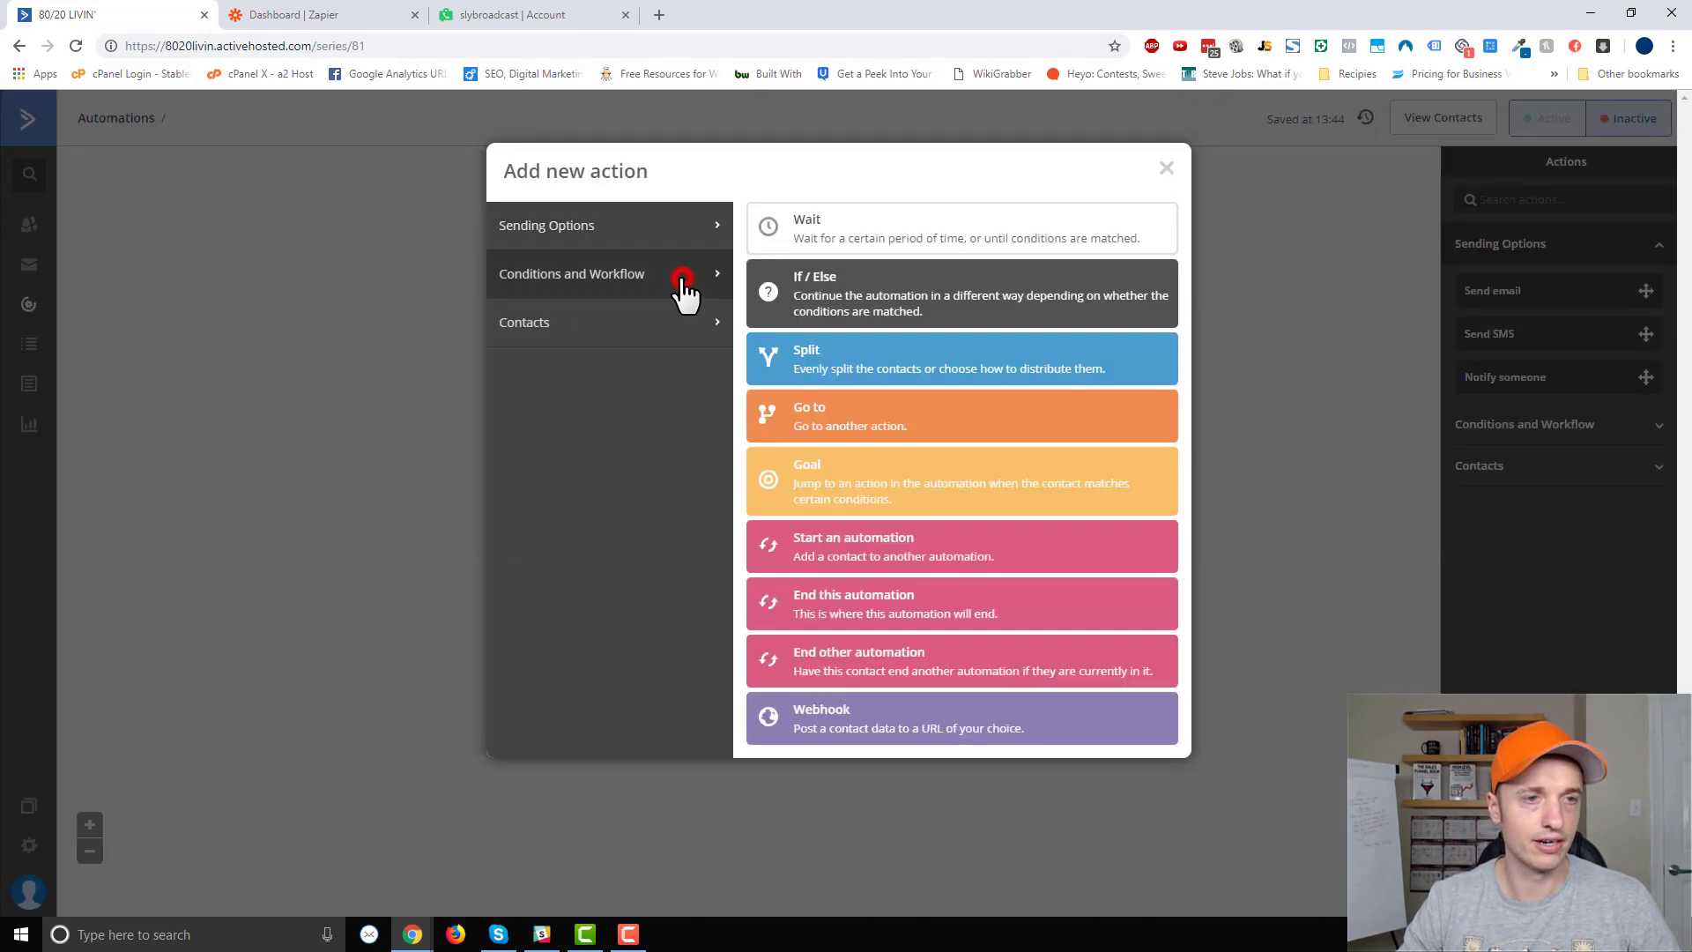
click(960, 717)
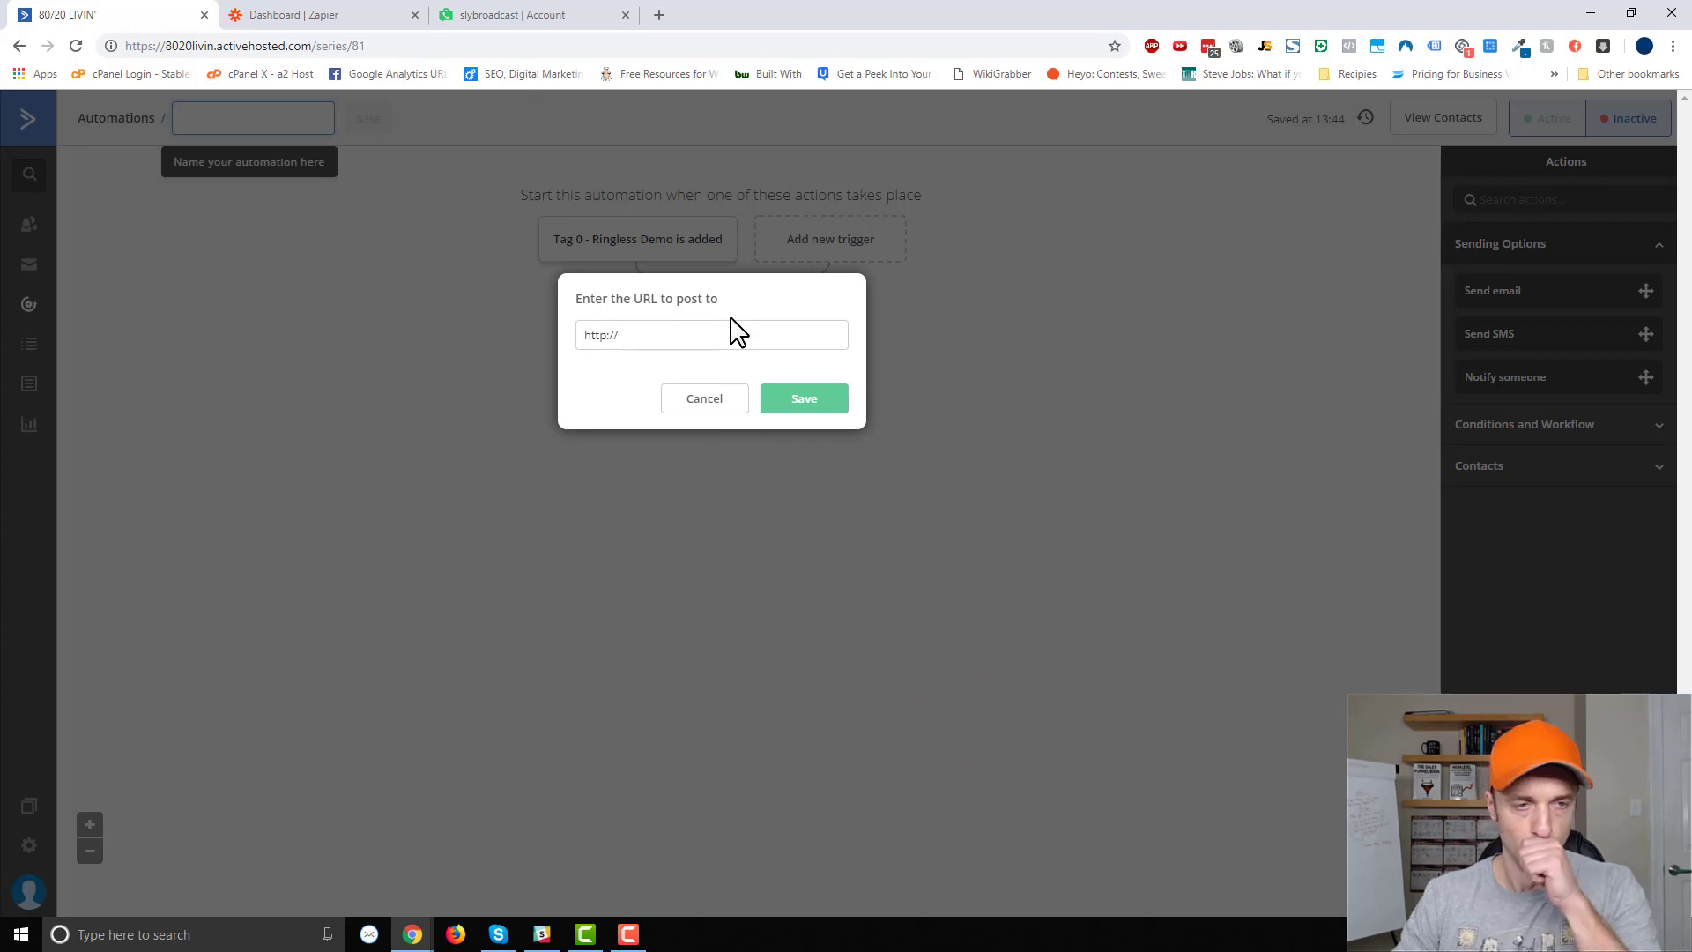
click(313, 15)
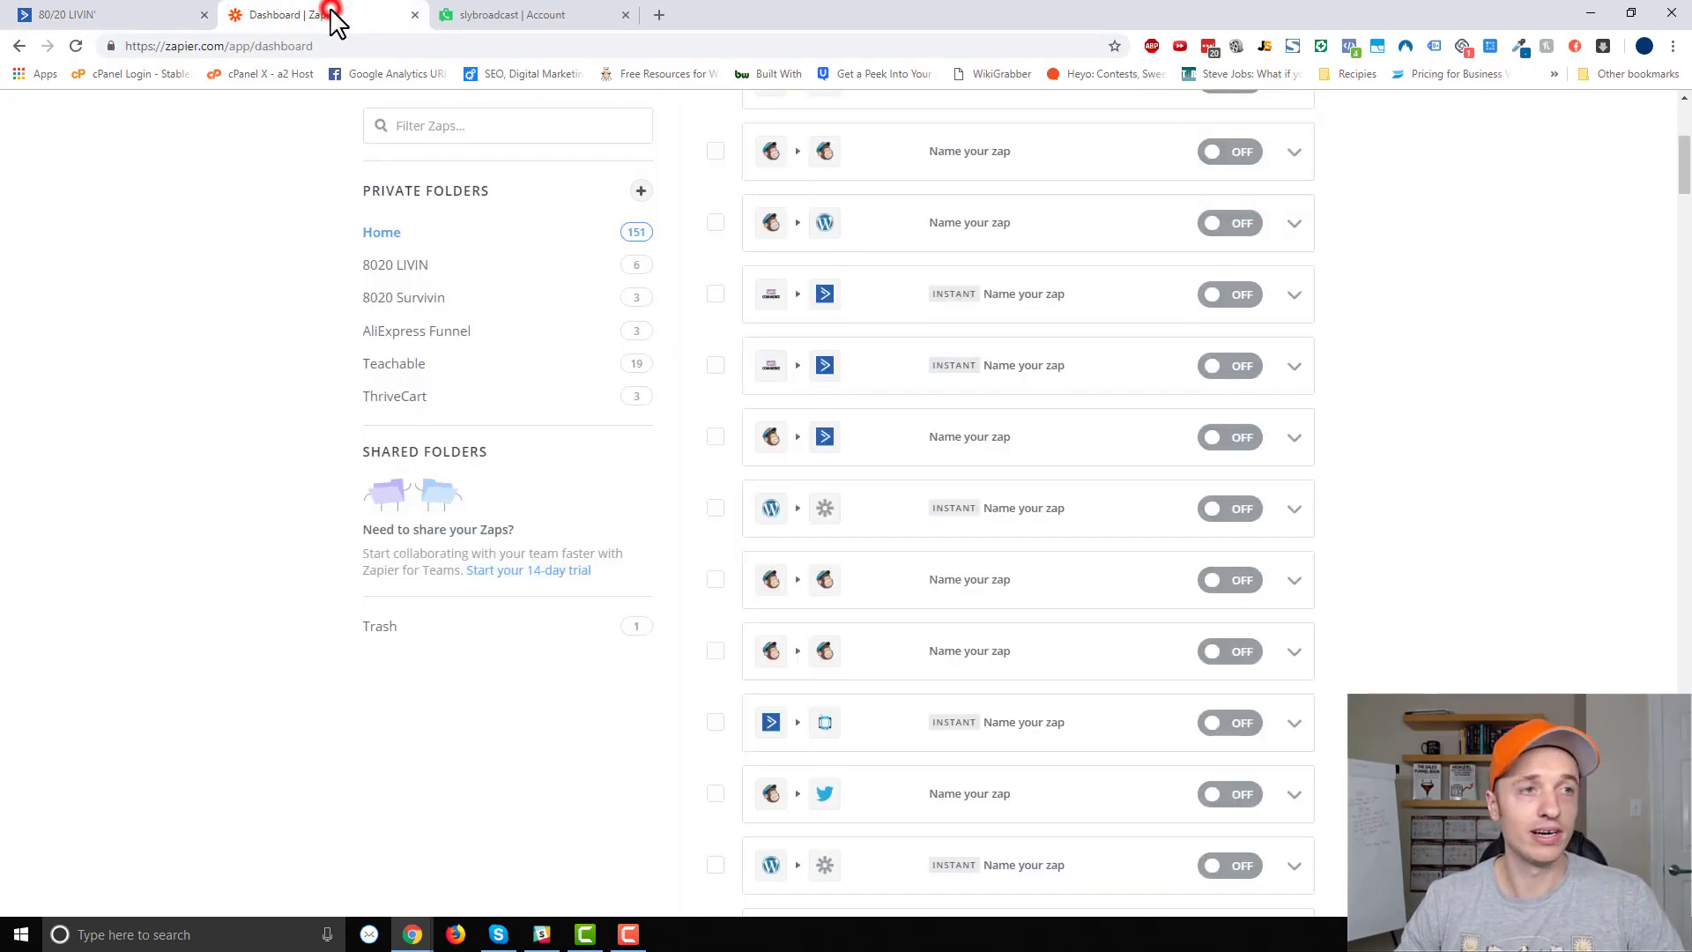
After a glance at the slybroadcast tab, start a new zap from the Zapier dashboard.
scroll(1076, 698, up, 2)
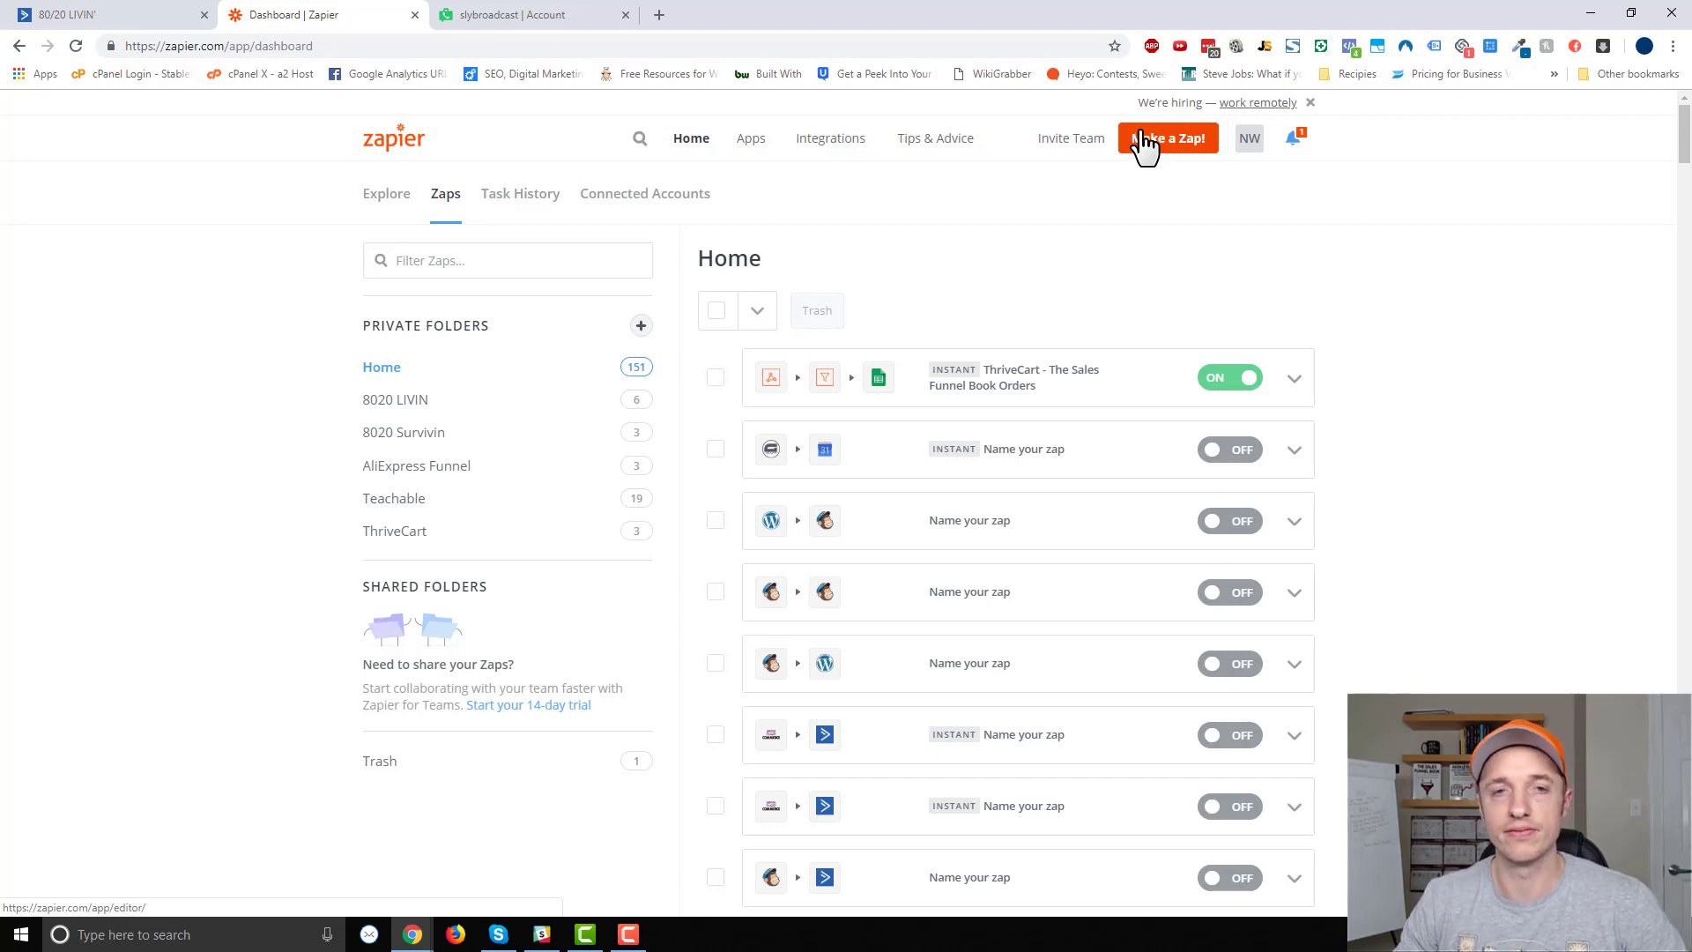
click(520, 13)
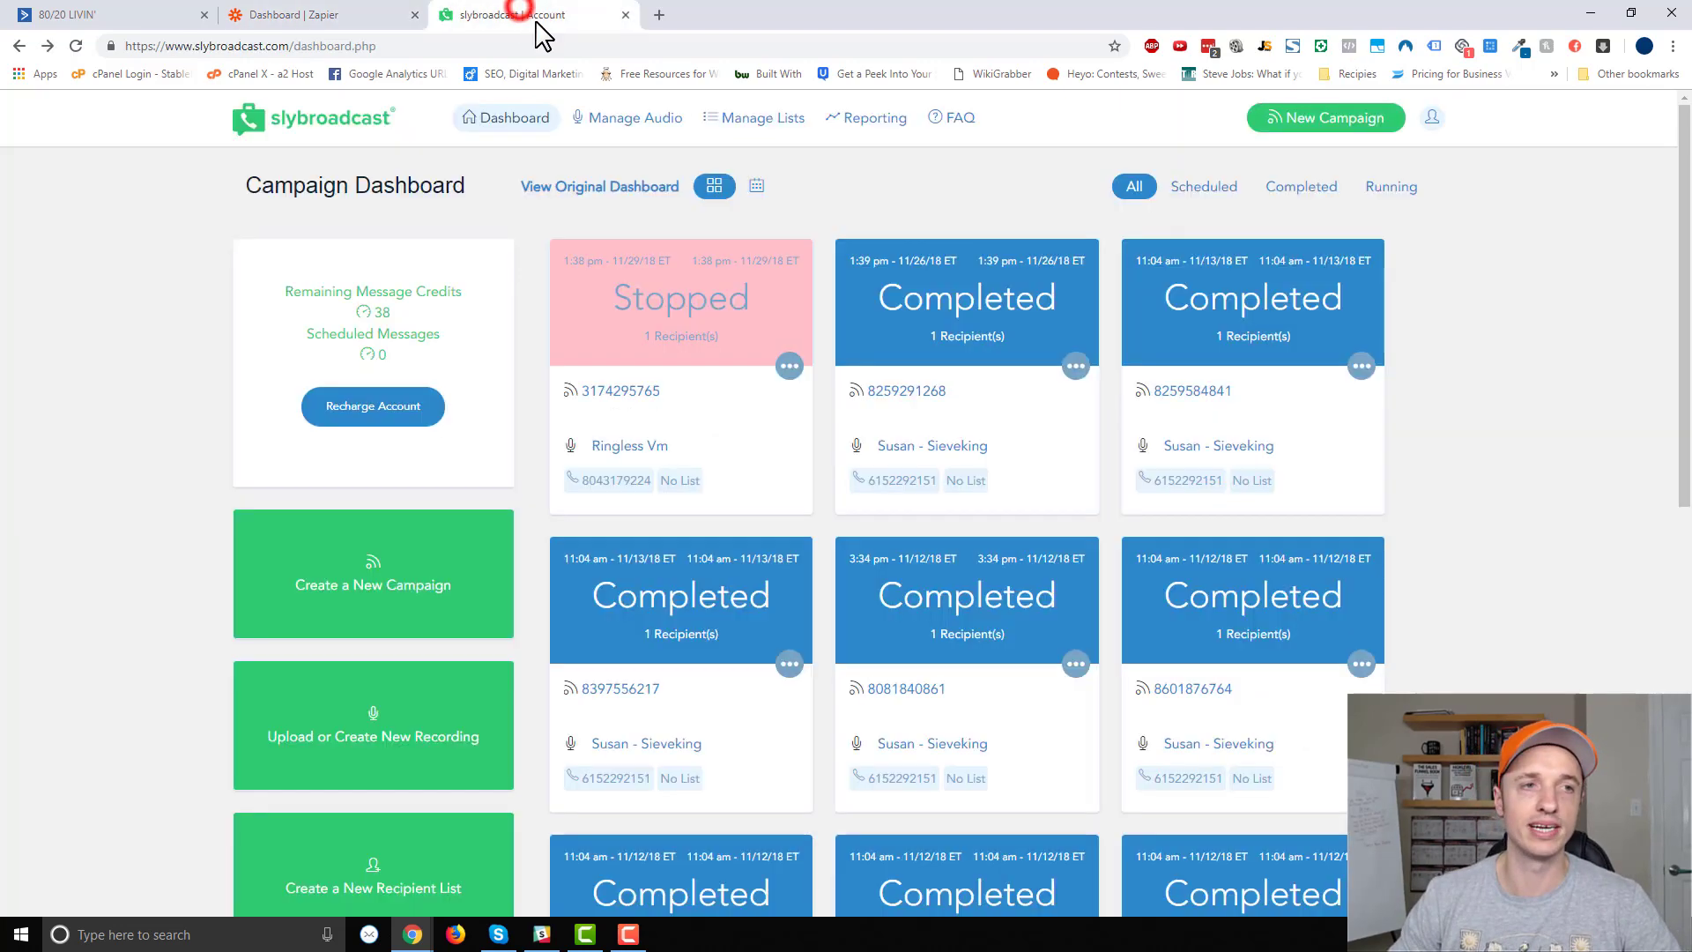
click(340, 15)
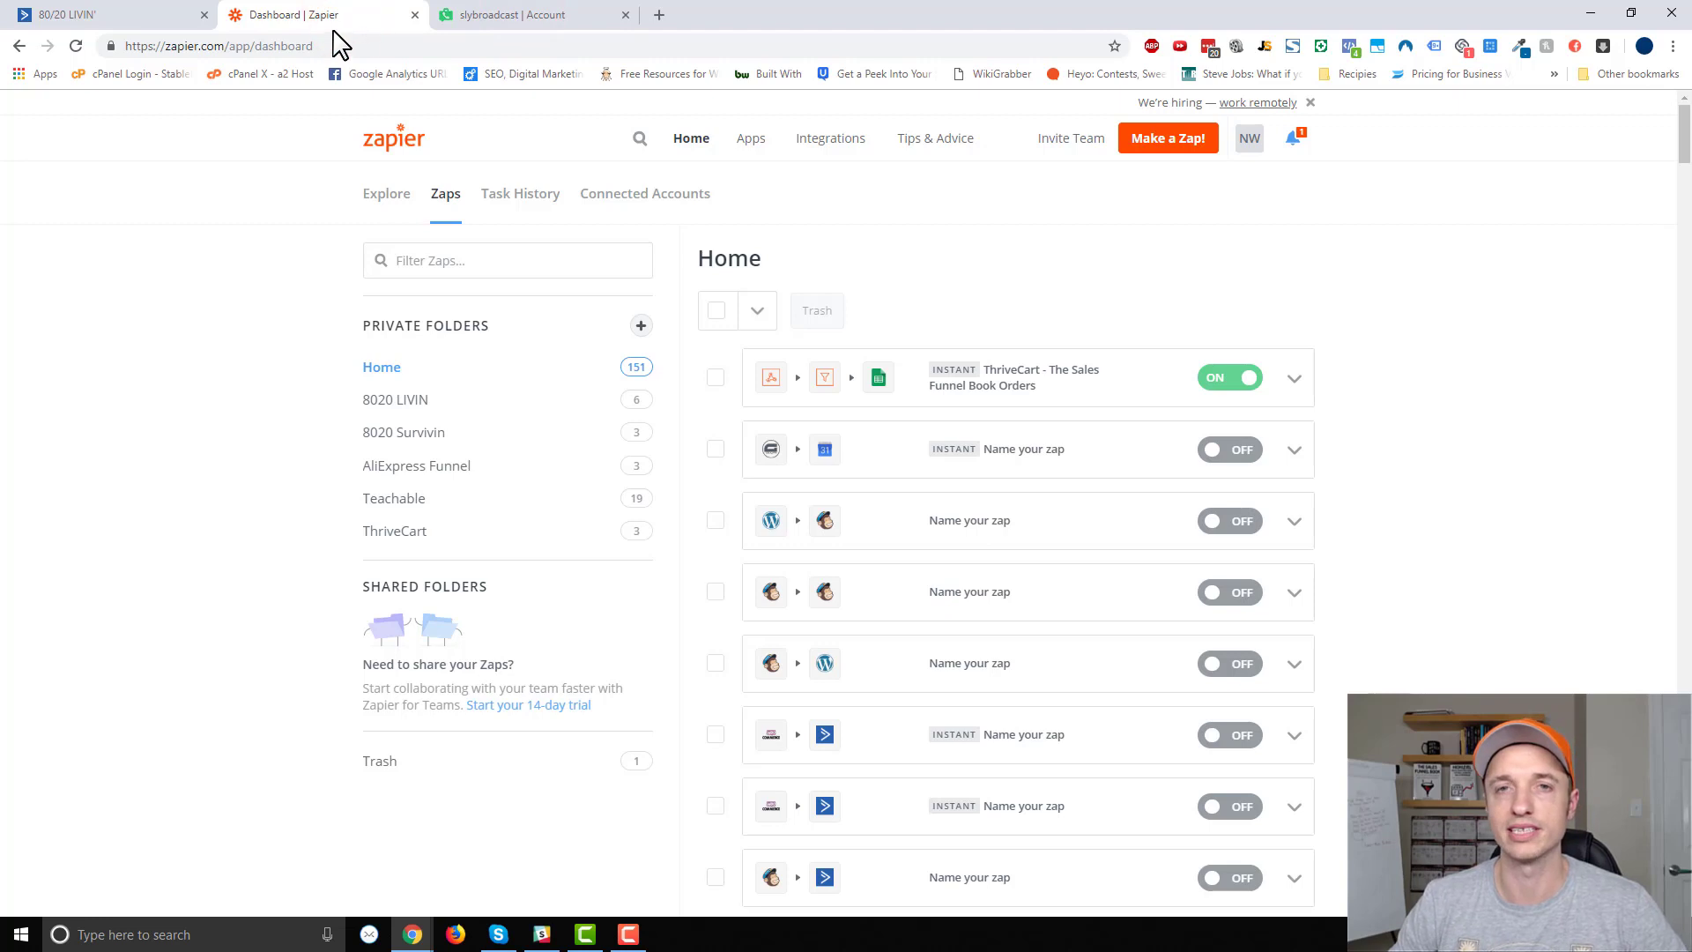
click(1181, 159)
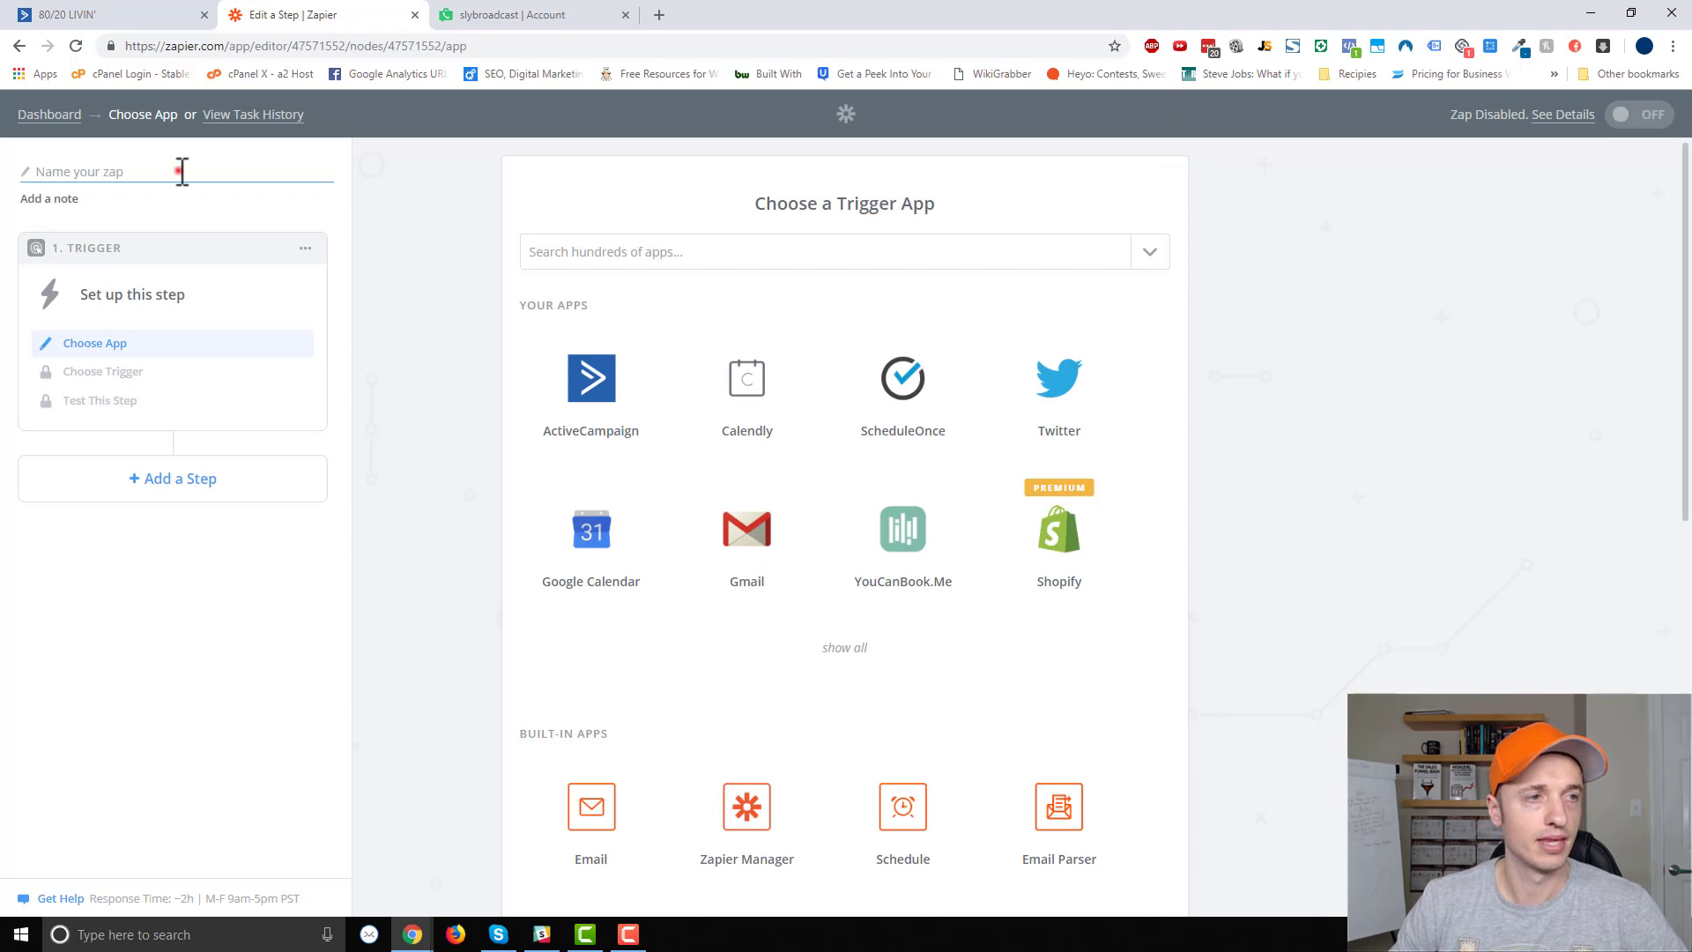
Name the zap '0 - Ringless Demo' and use ActiveCampaign's New Automation Webhook trigger.
click(182, 171)
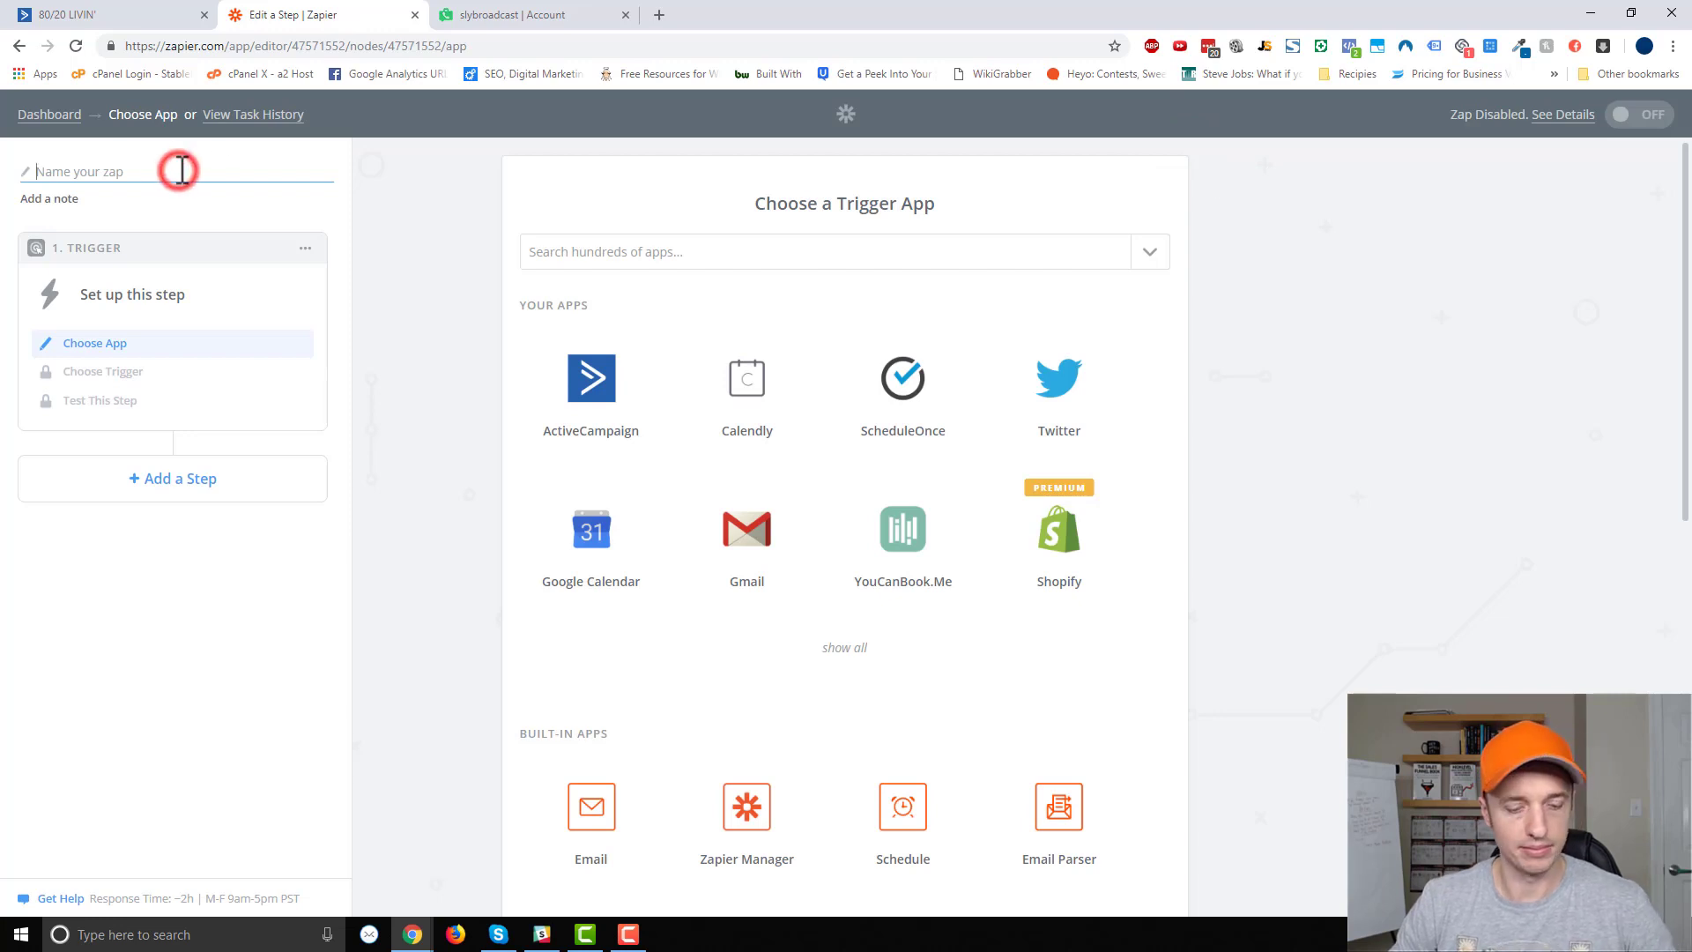
text(0 - Ringless Demo)
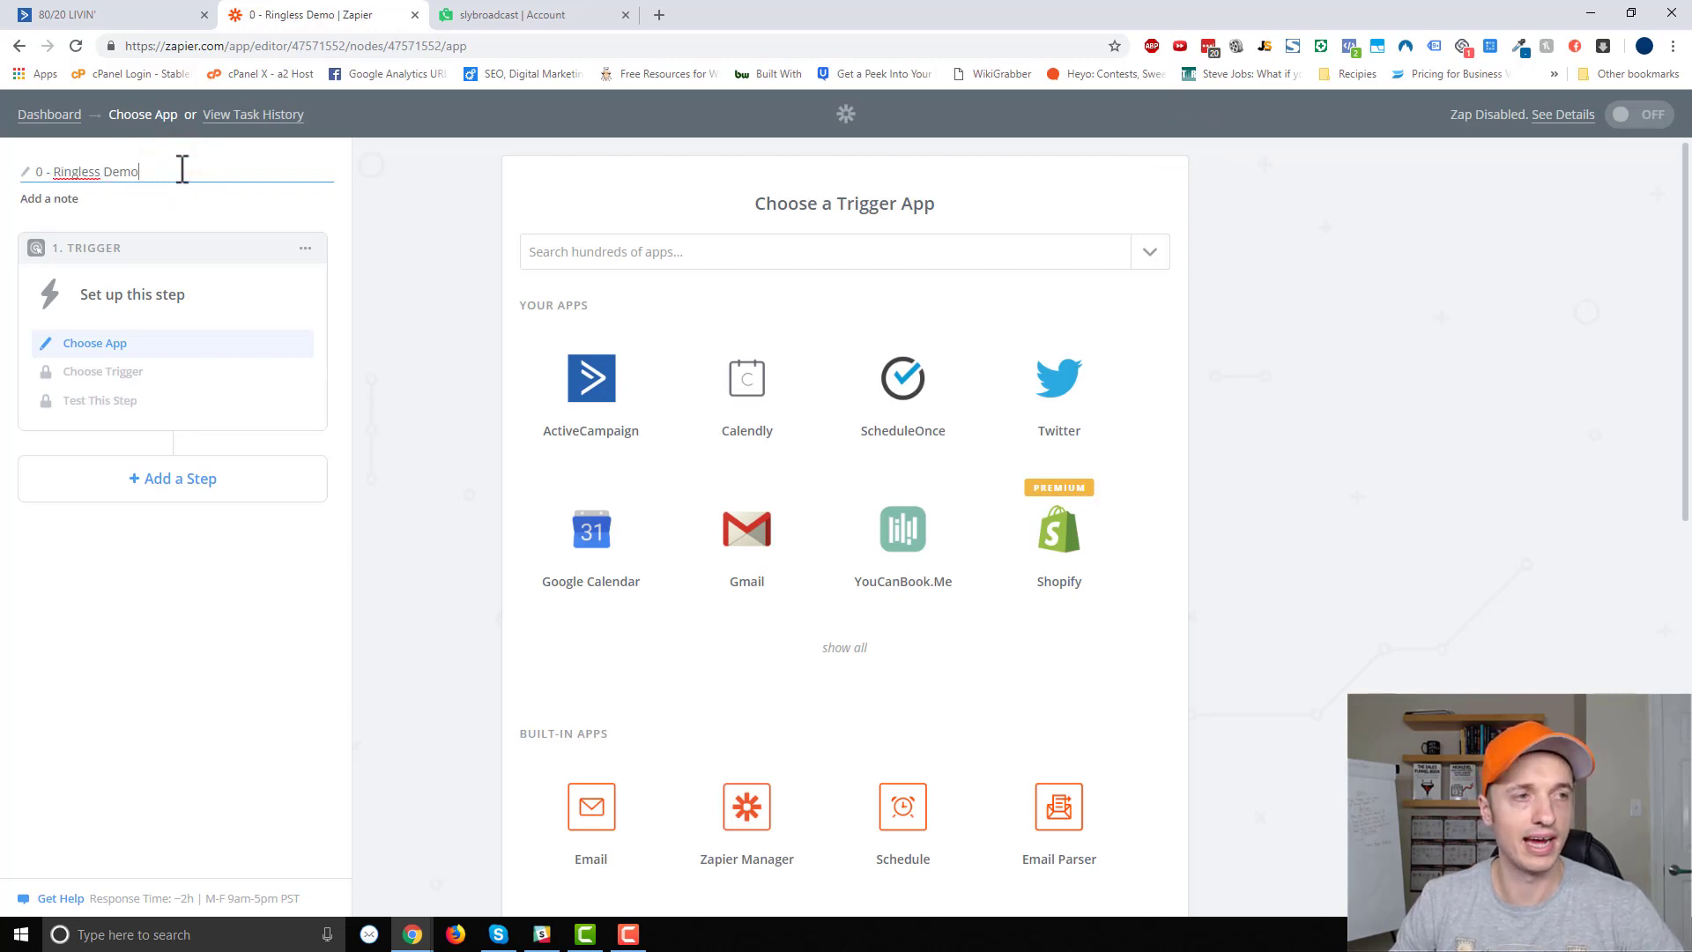
click(470, 256)
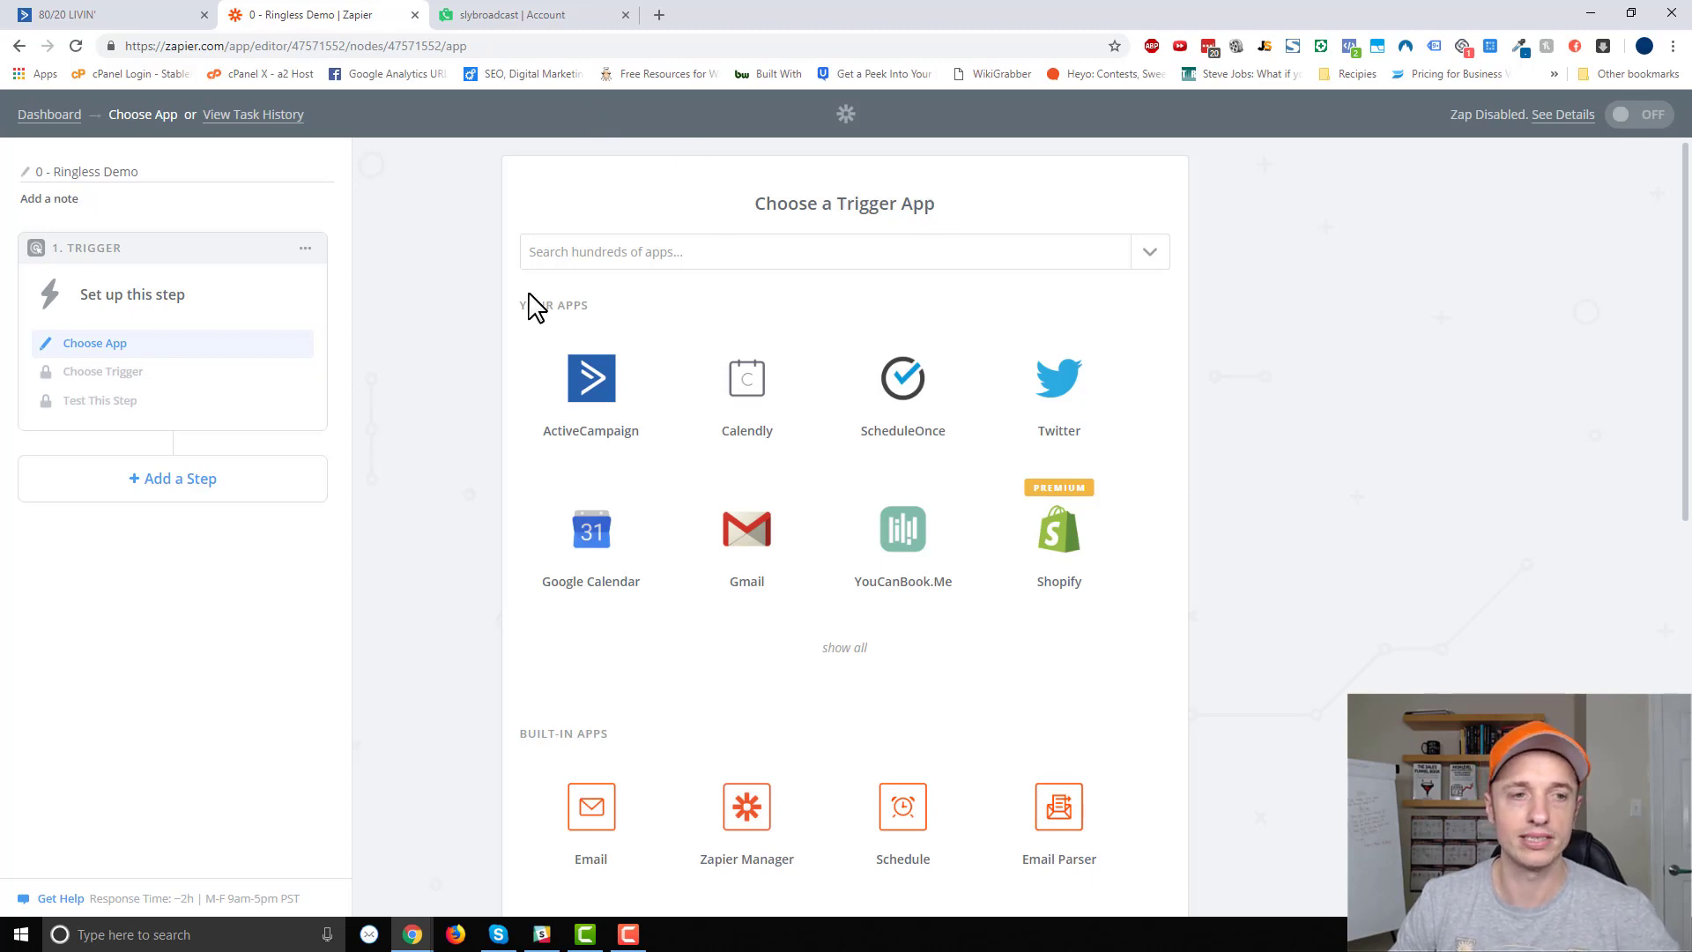
click(589, 380)
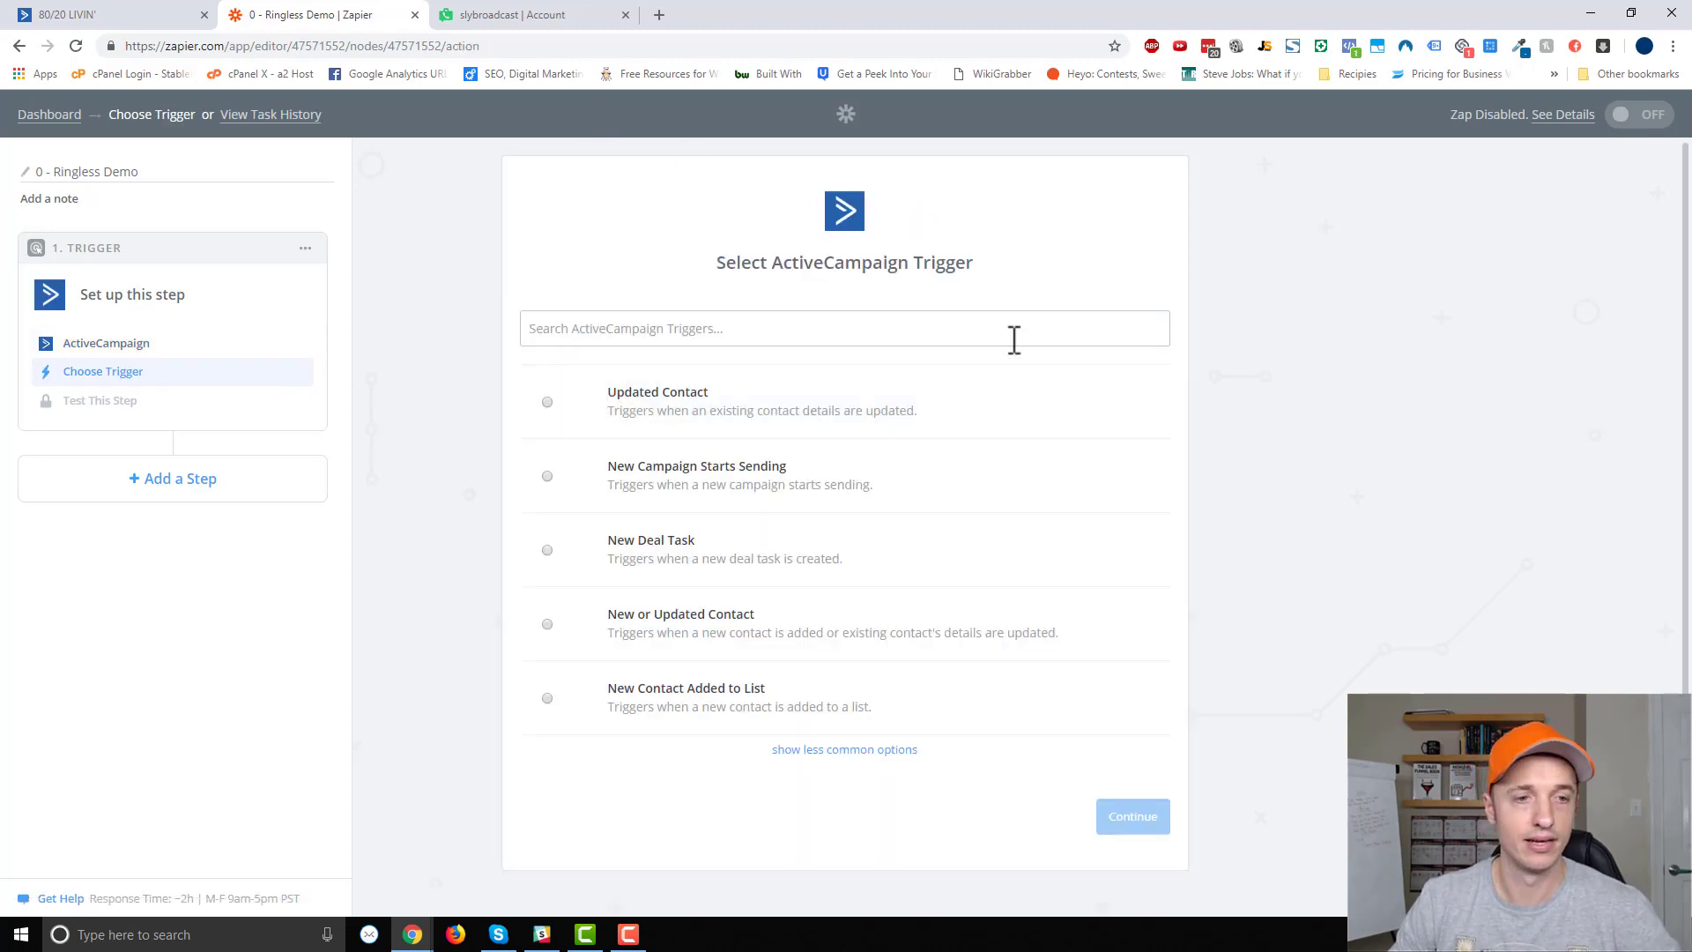
click(844, 749)
scroll(906, 585, down, 7)
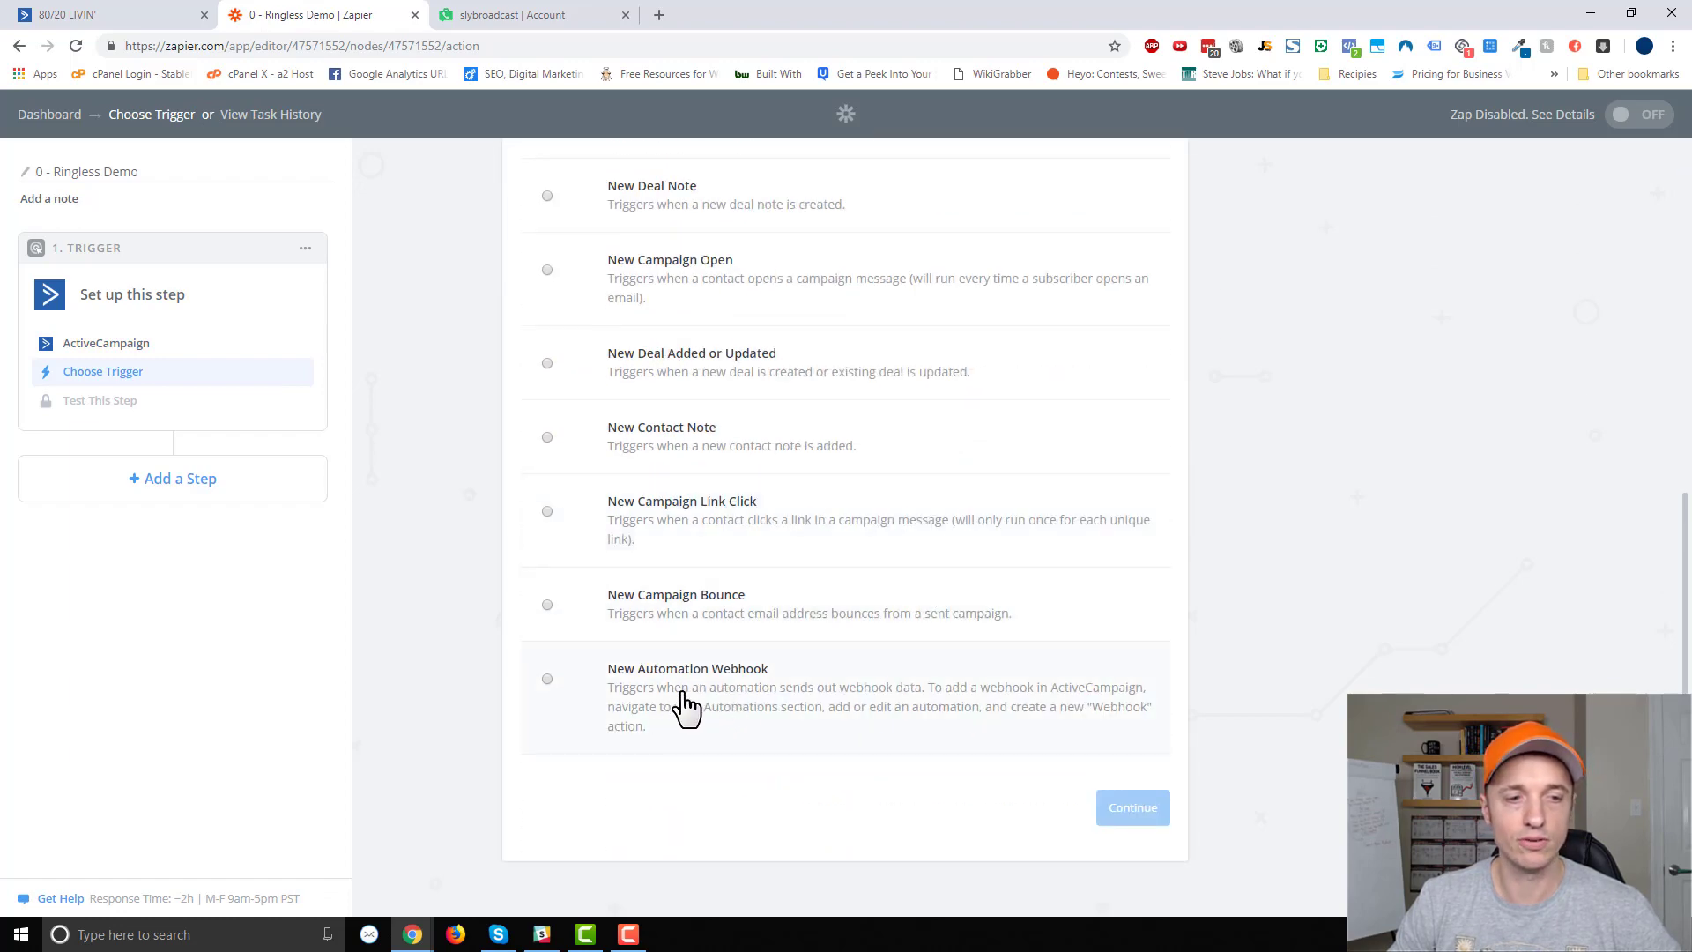
click(686, 703)
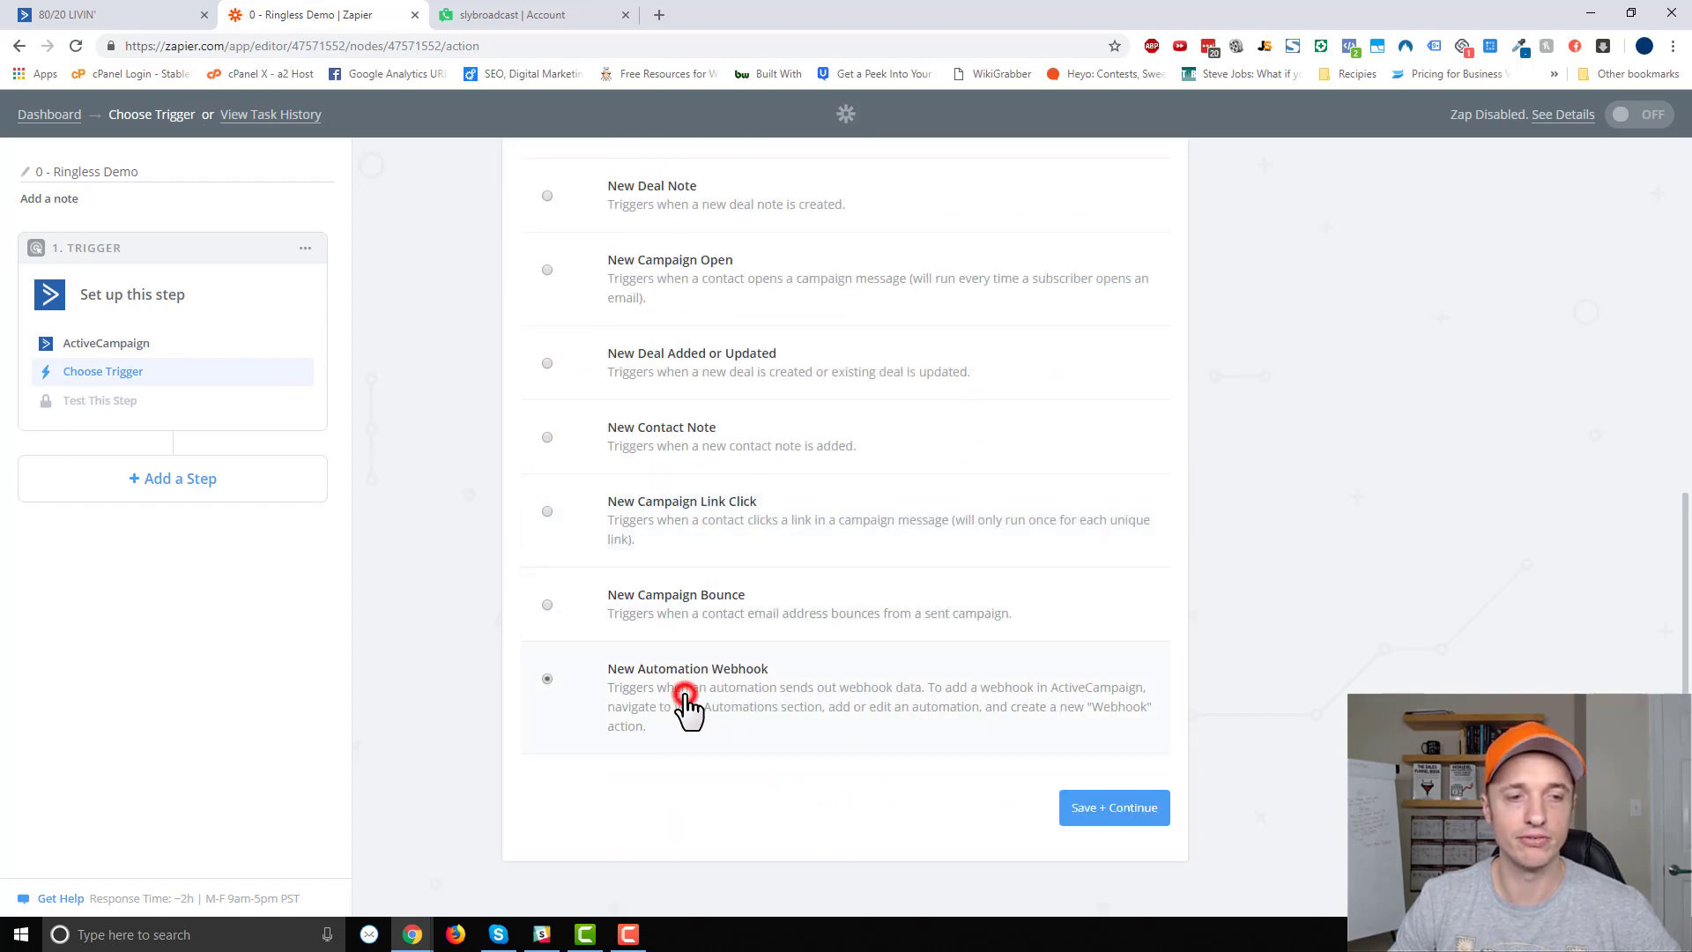
click(1114, 818)
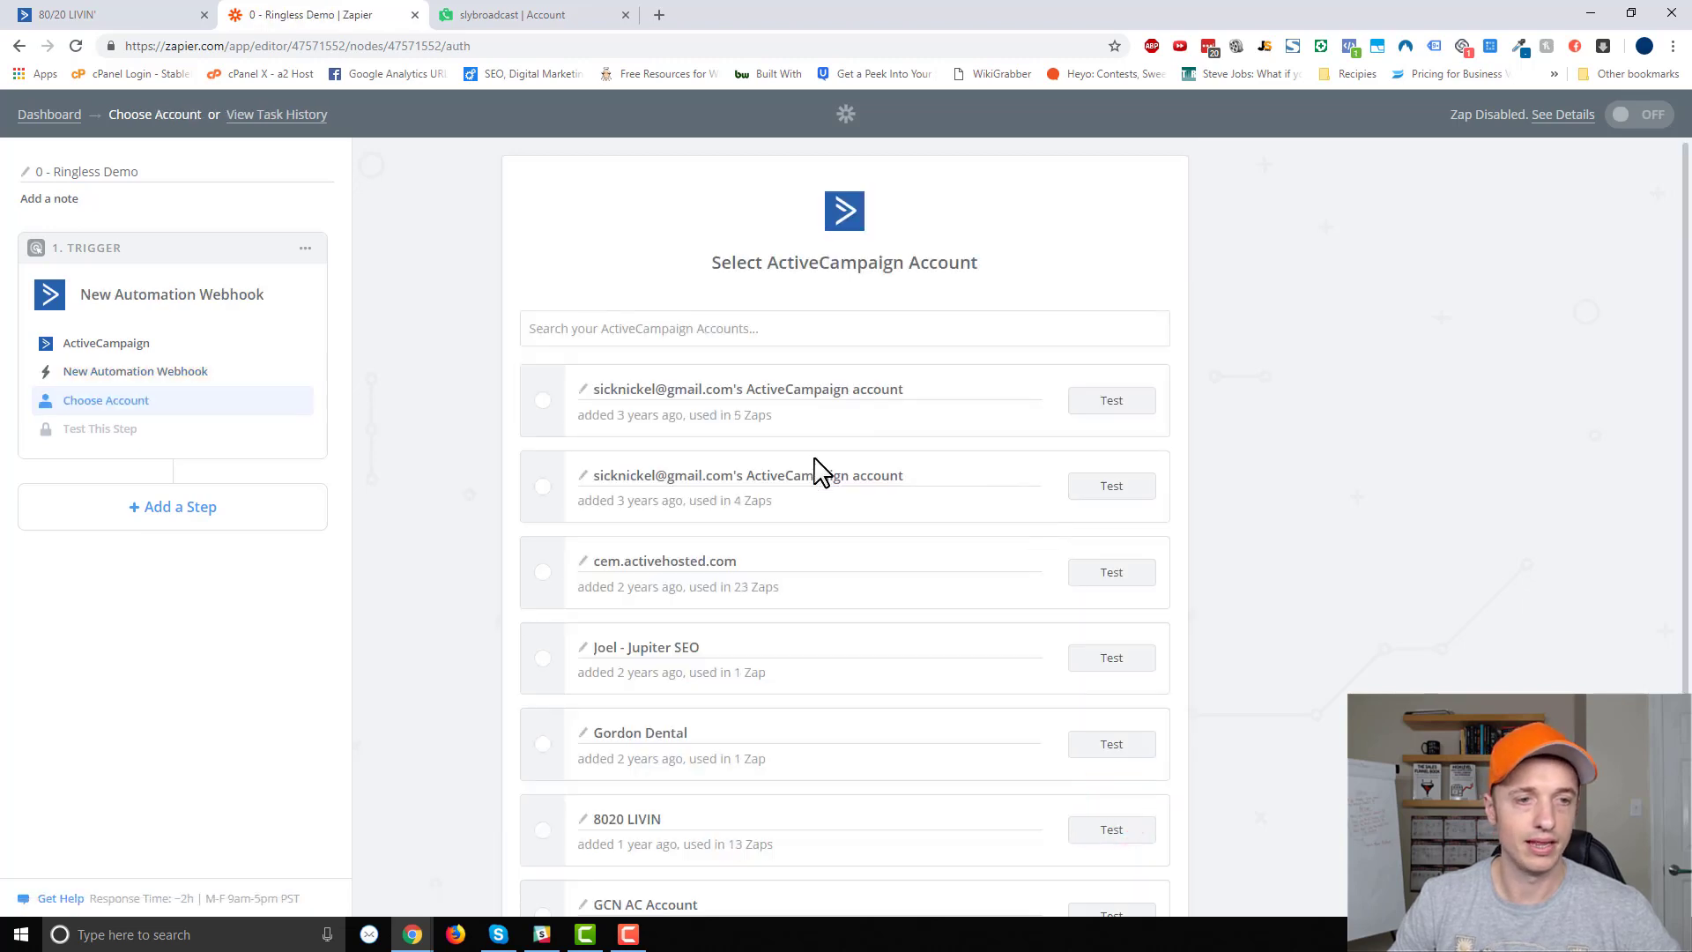
Select the 8020 LIVIN ActiveCampaign account and copy the trigger's catch-hook URL.
scroll(490, 426, down, 1)
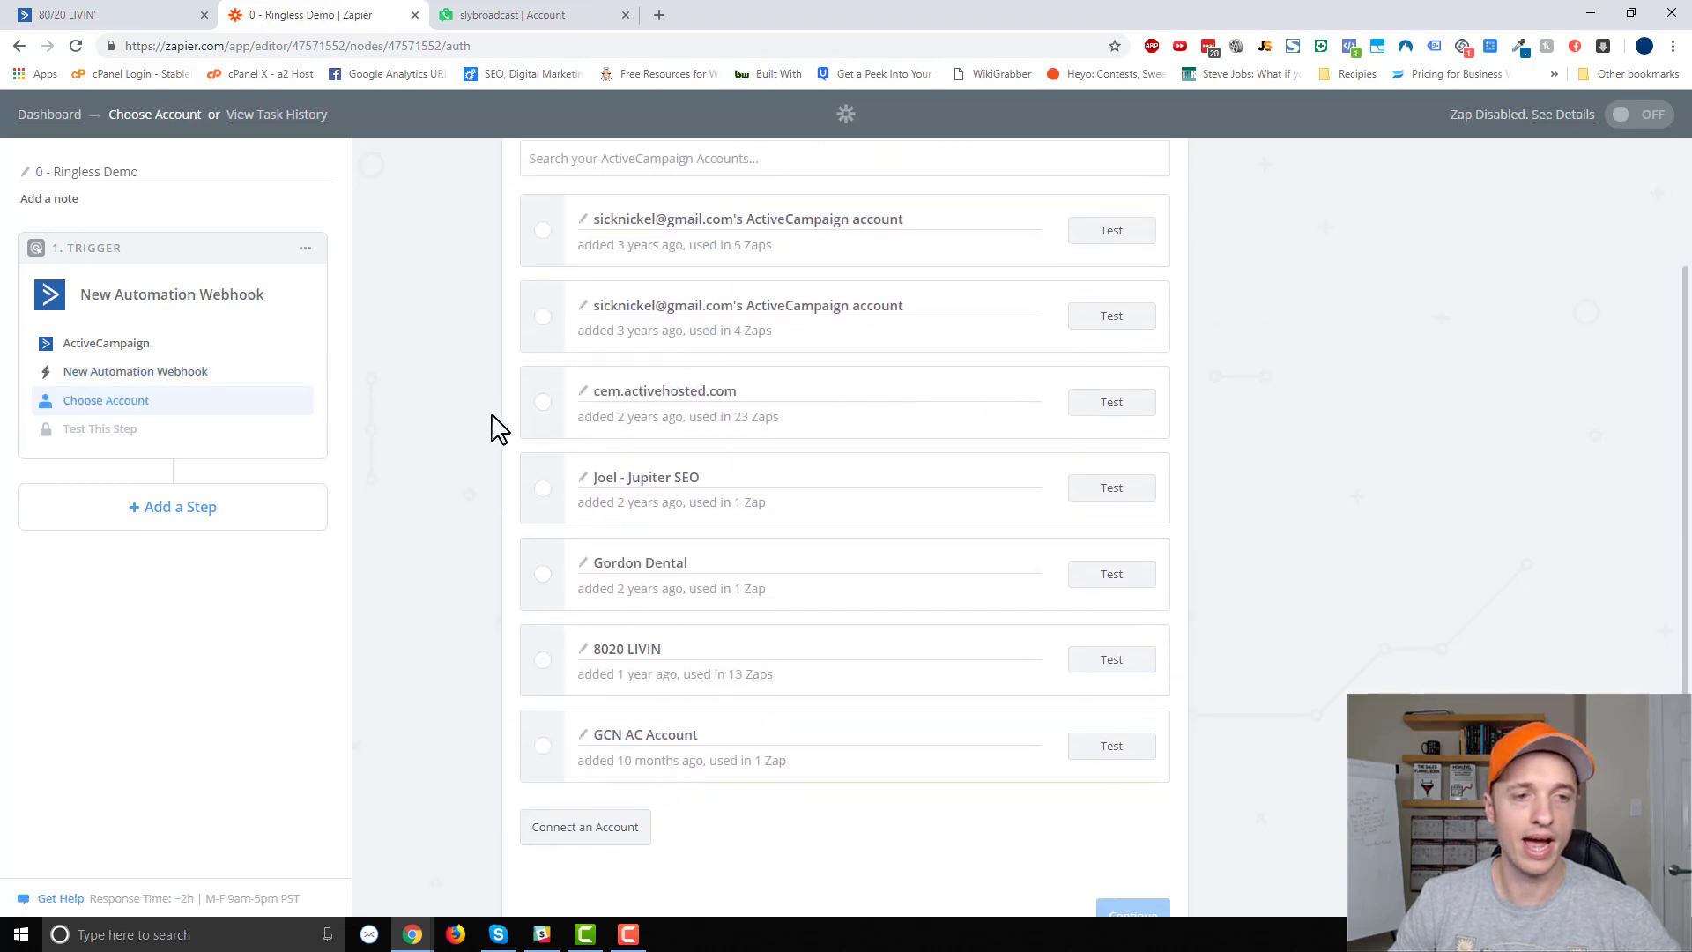
click(539, 652)
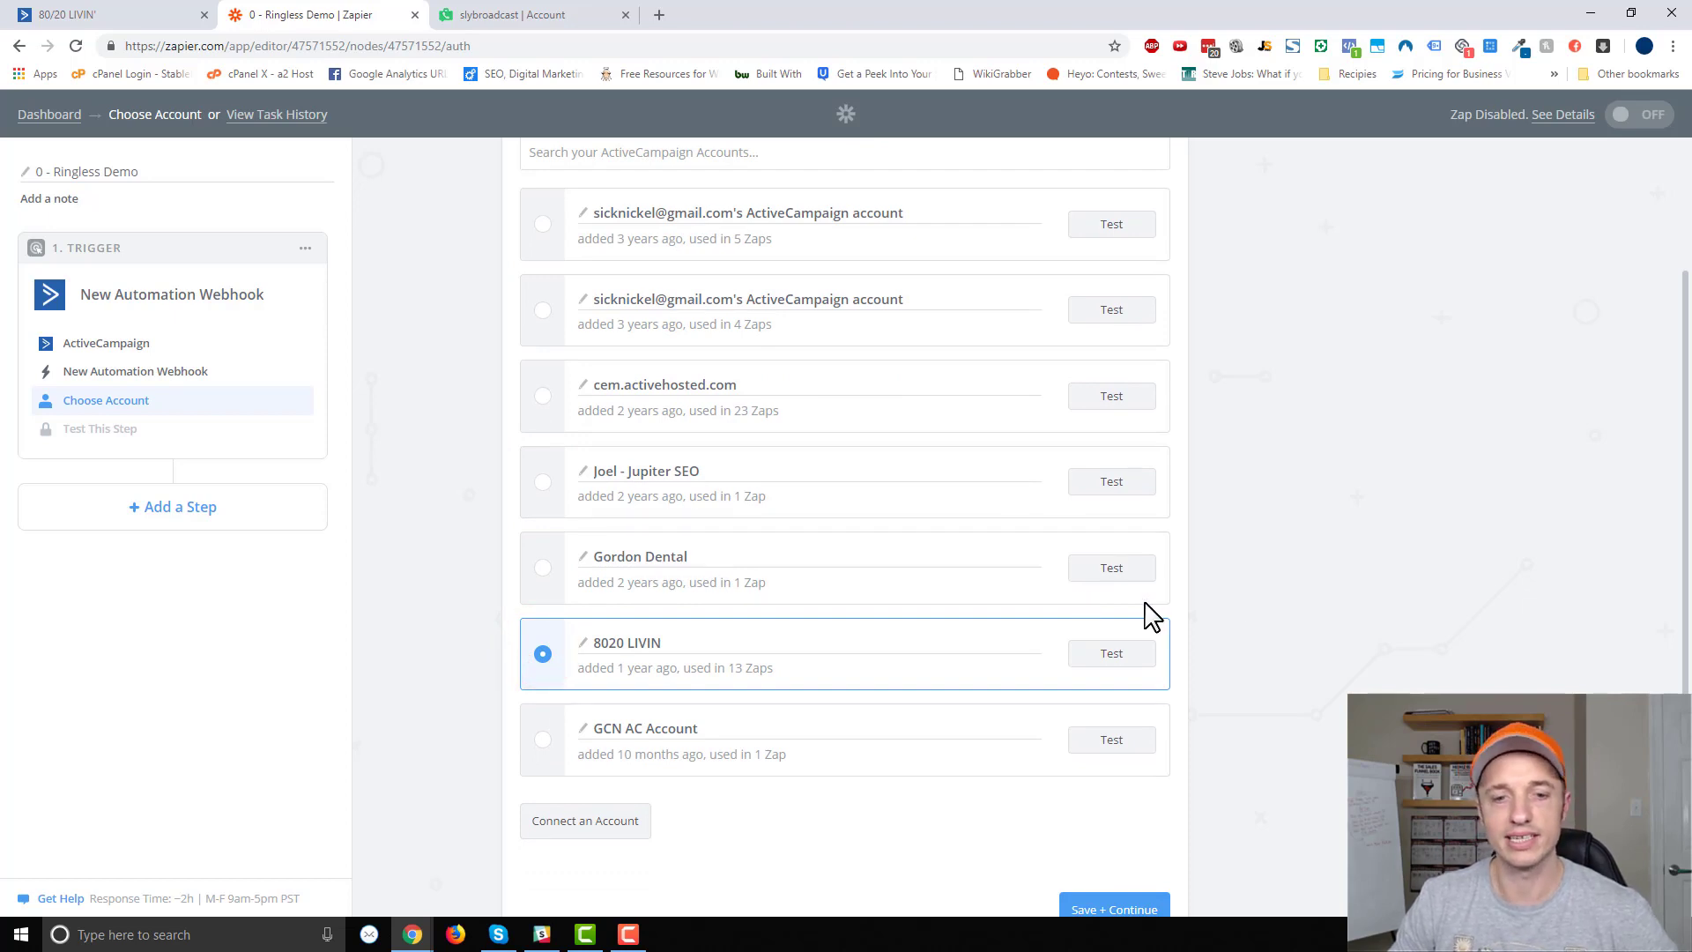
scroll(1321, 683, down, 1)
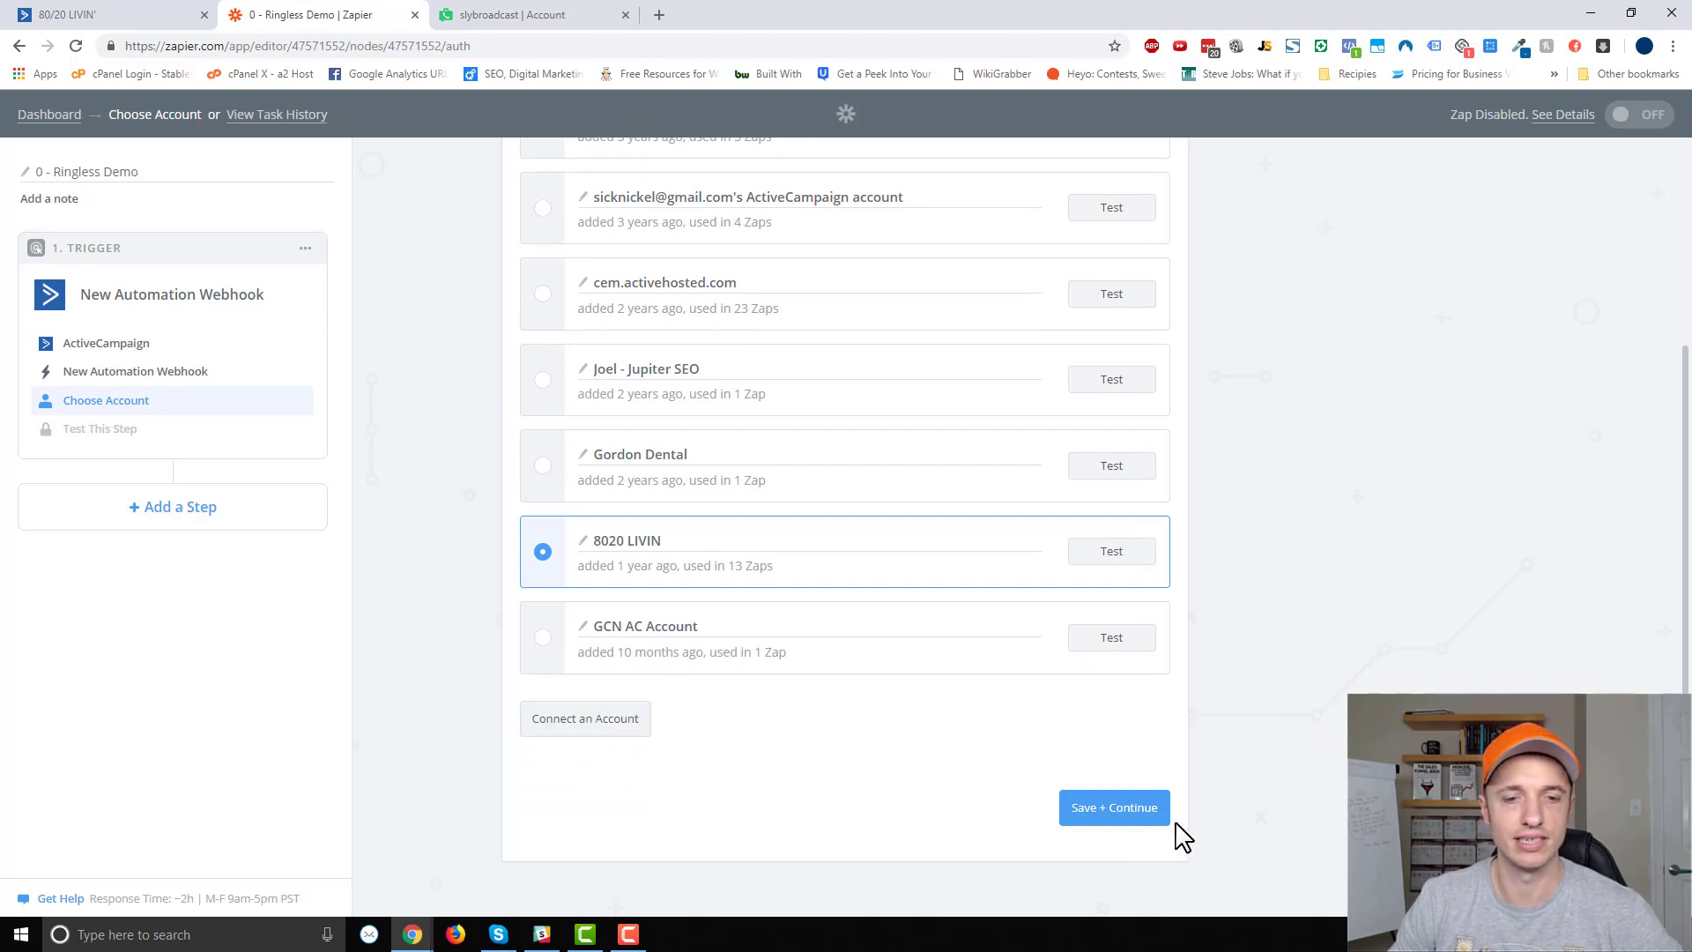
click(1137, 813)
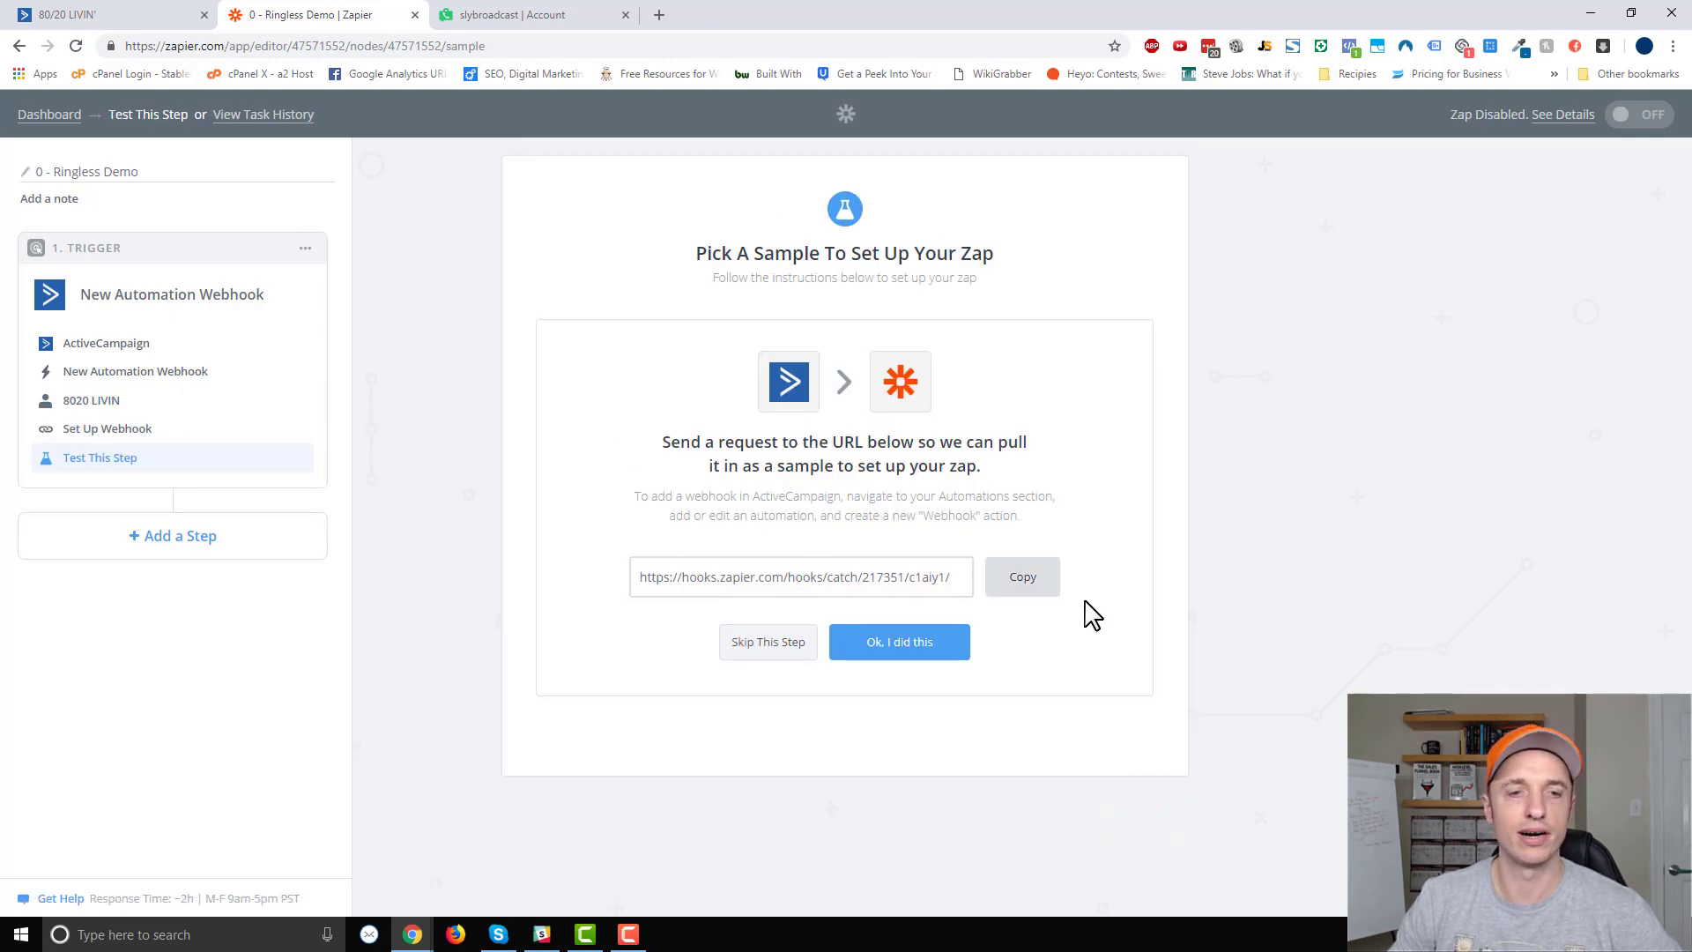
click(1039, 581)
click(71, 15)
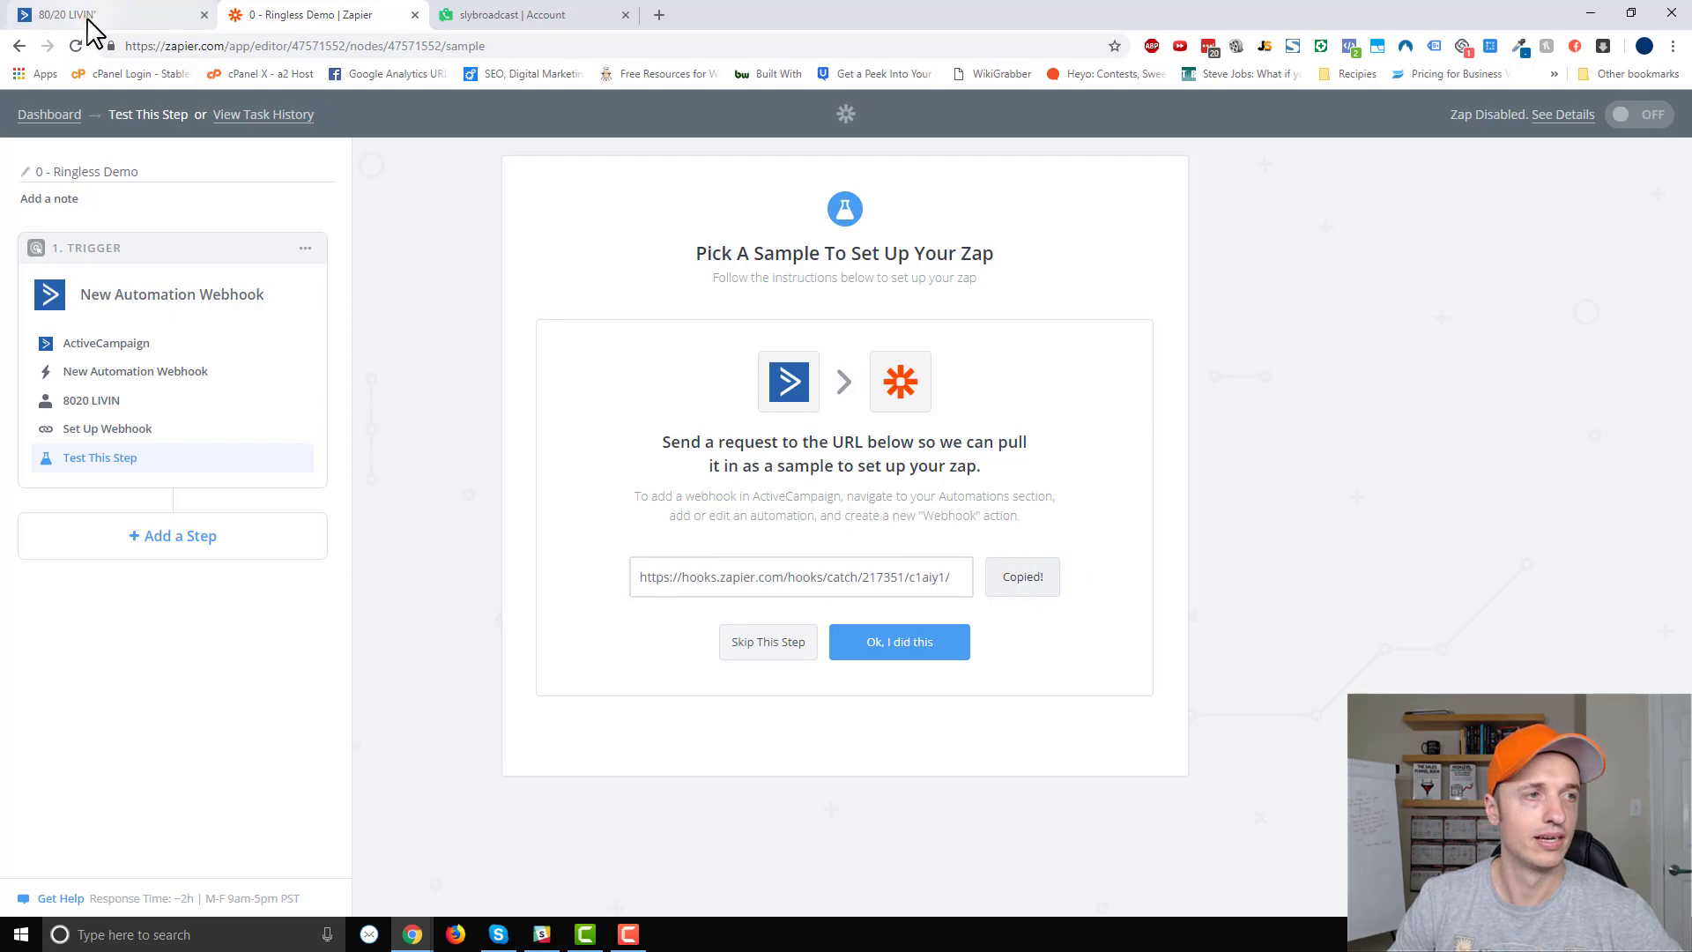
Paste the Zapier catch-hook URL into the webhook action and save it.
drag(719, 332, 553, 338)
key(ctrl+v)
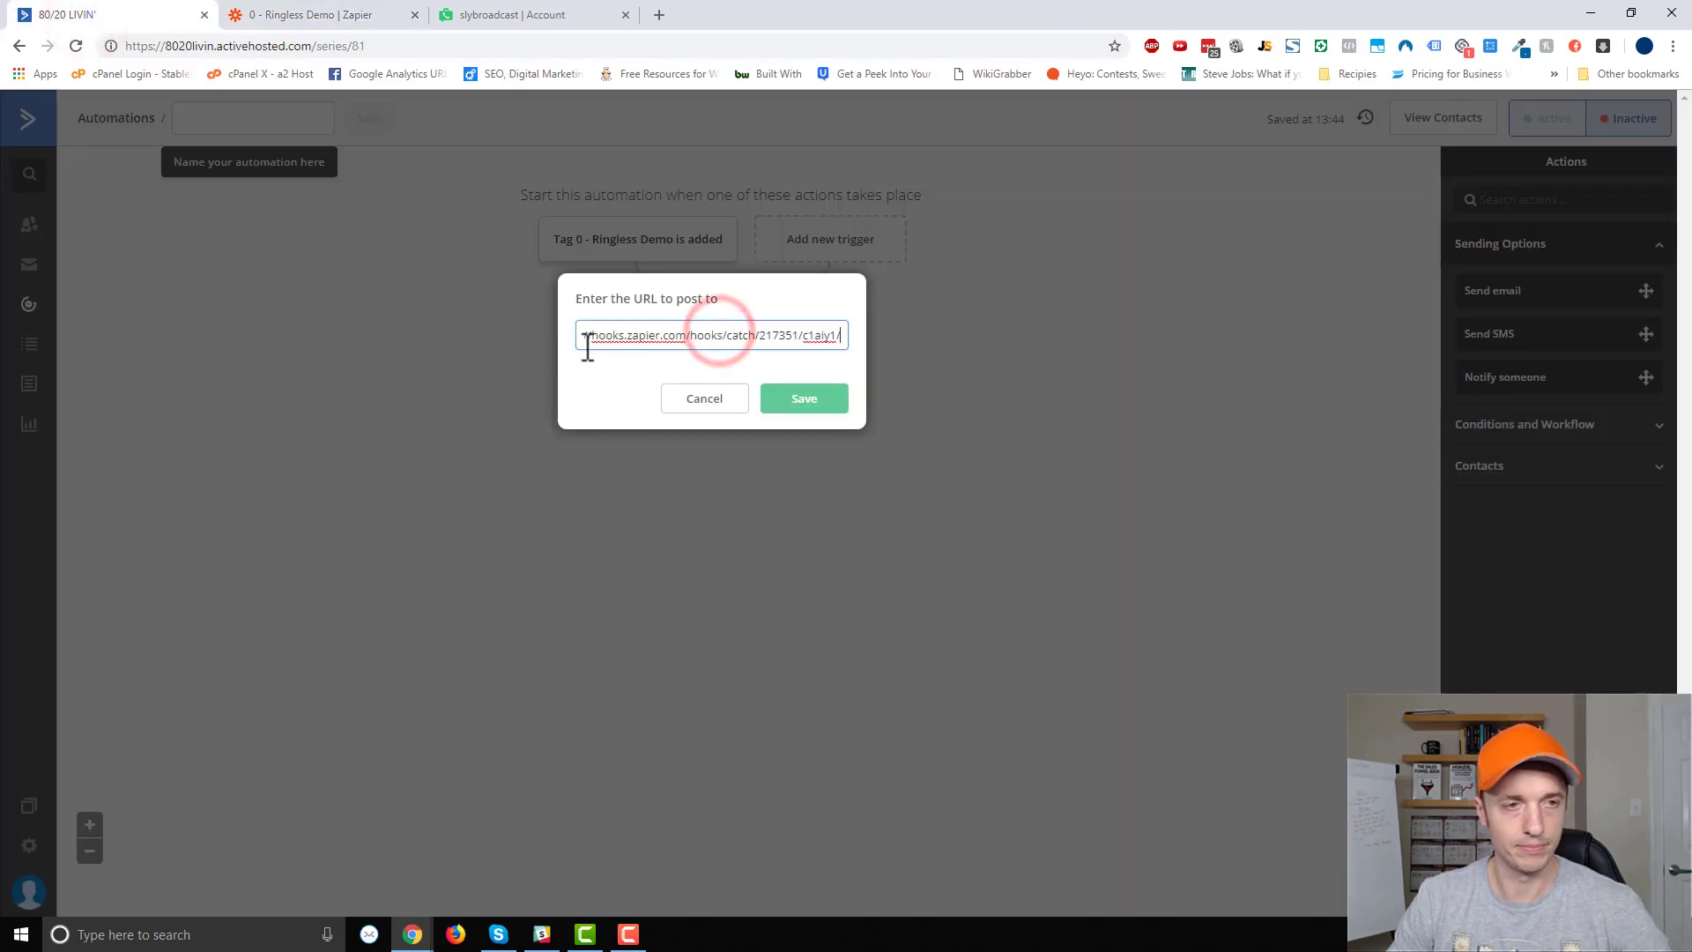
click(804, 404)
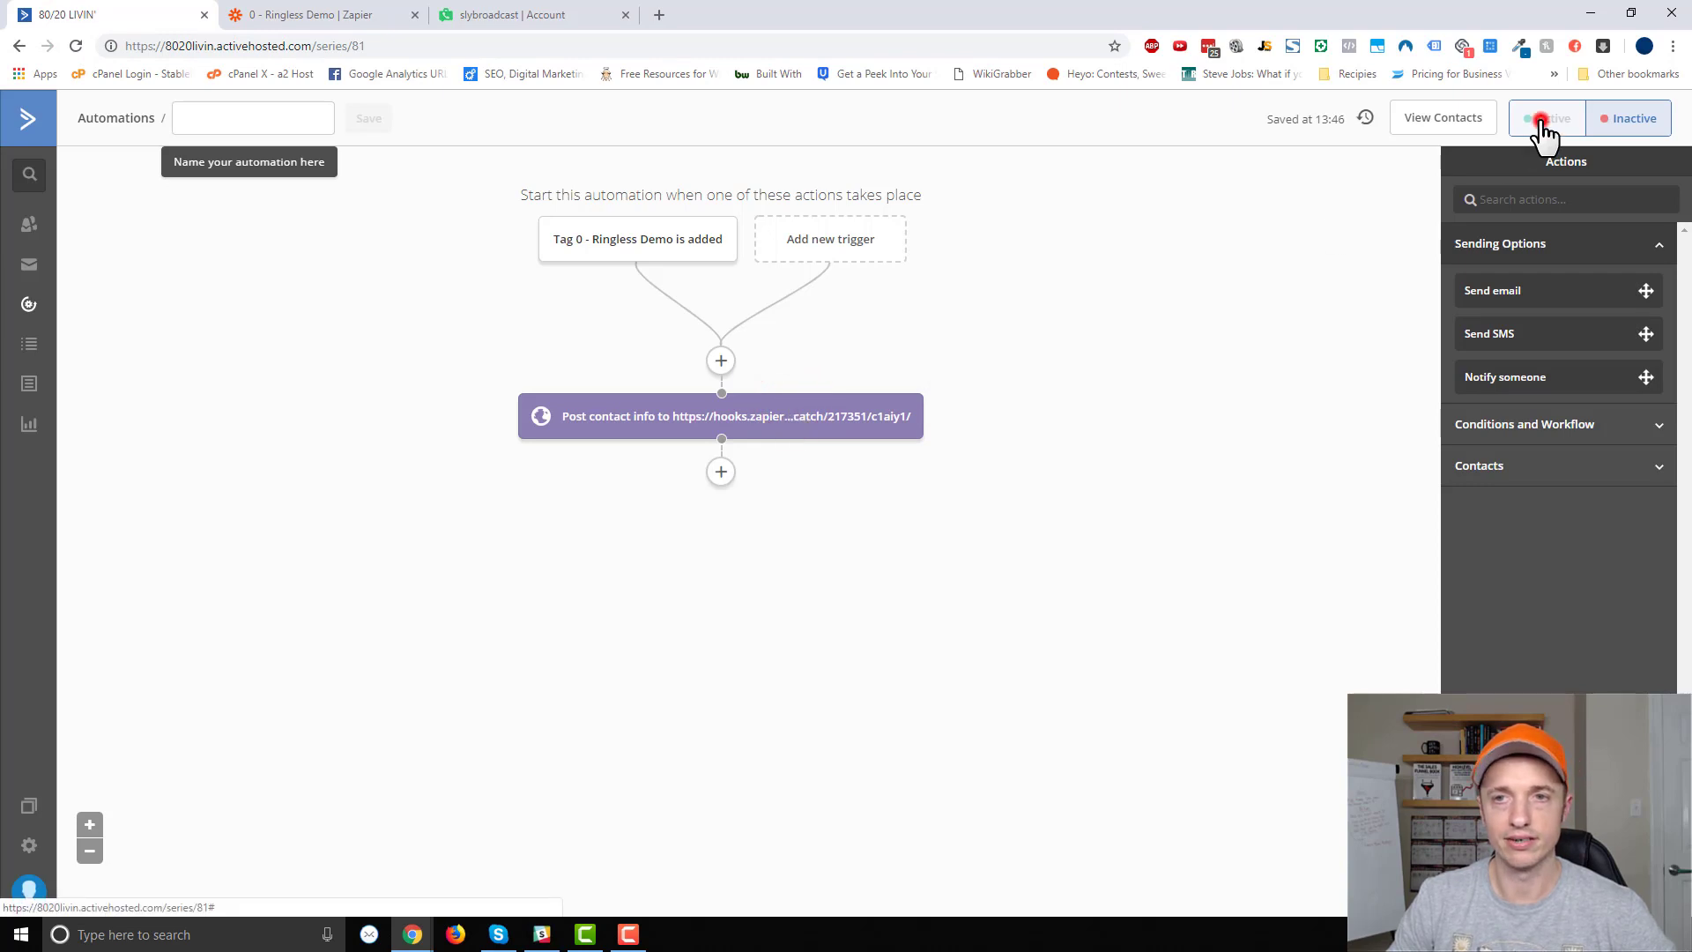
Activate the automation, save its start trigger, and name it '0 - Ringless Demo'.
click(1537, 124)
click(654, 251)
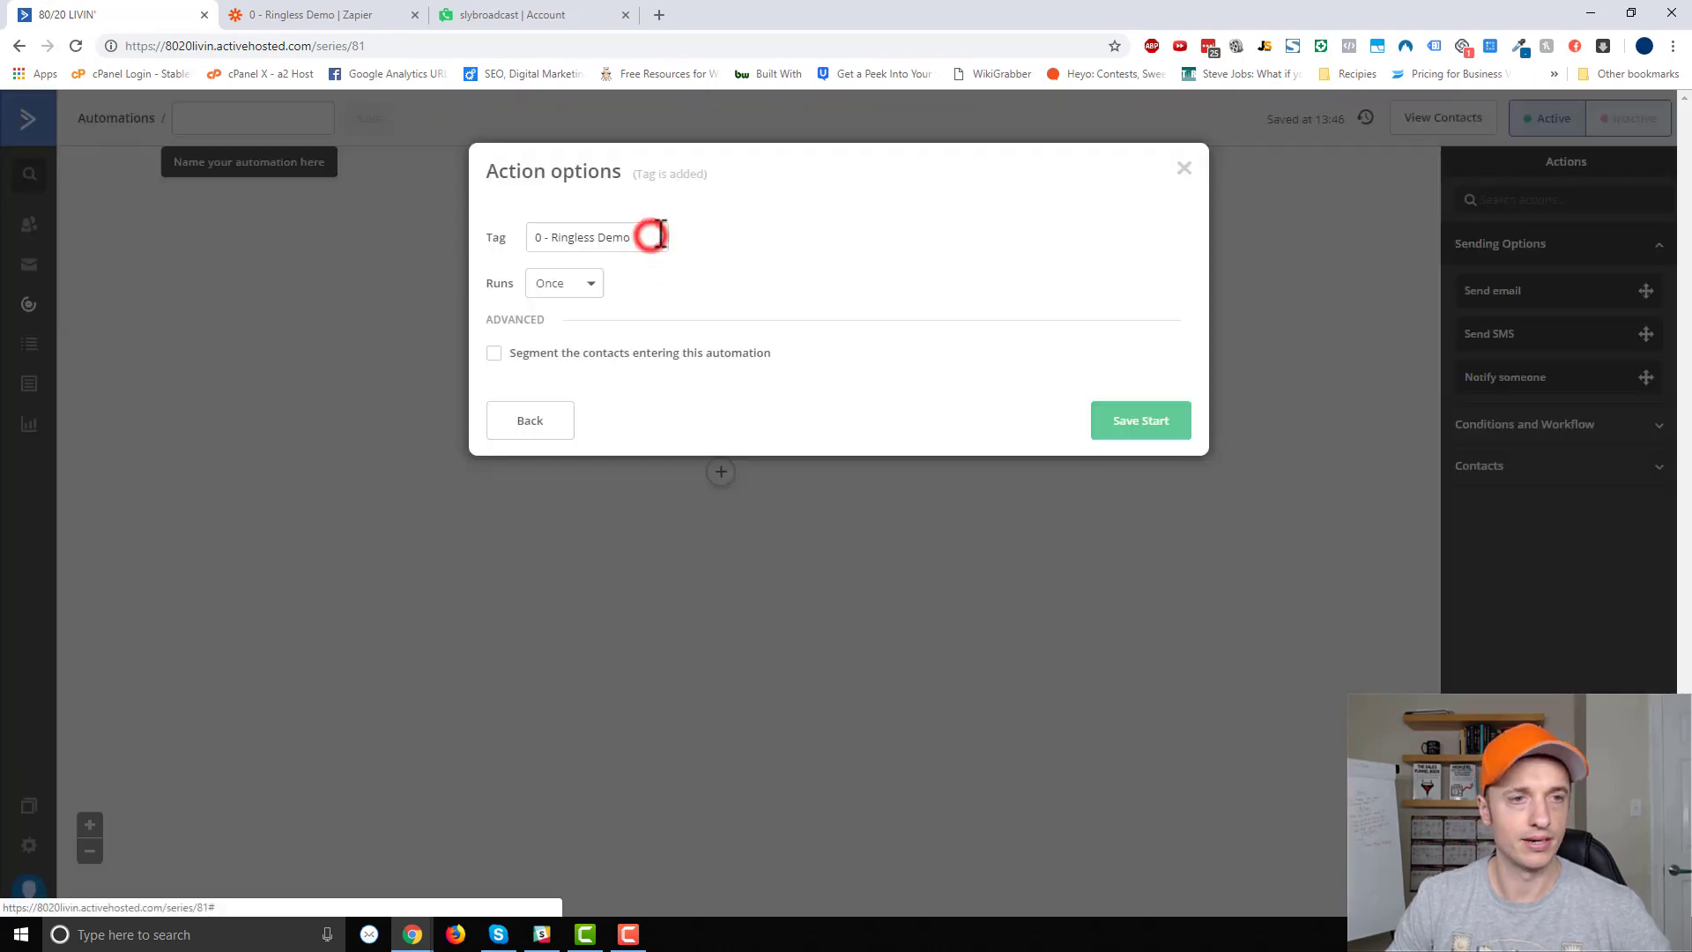
click(1165, 421)
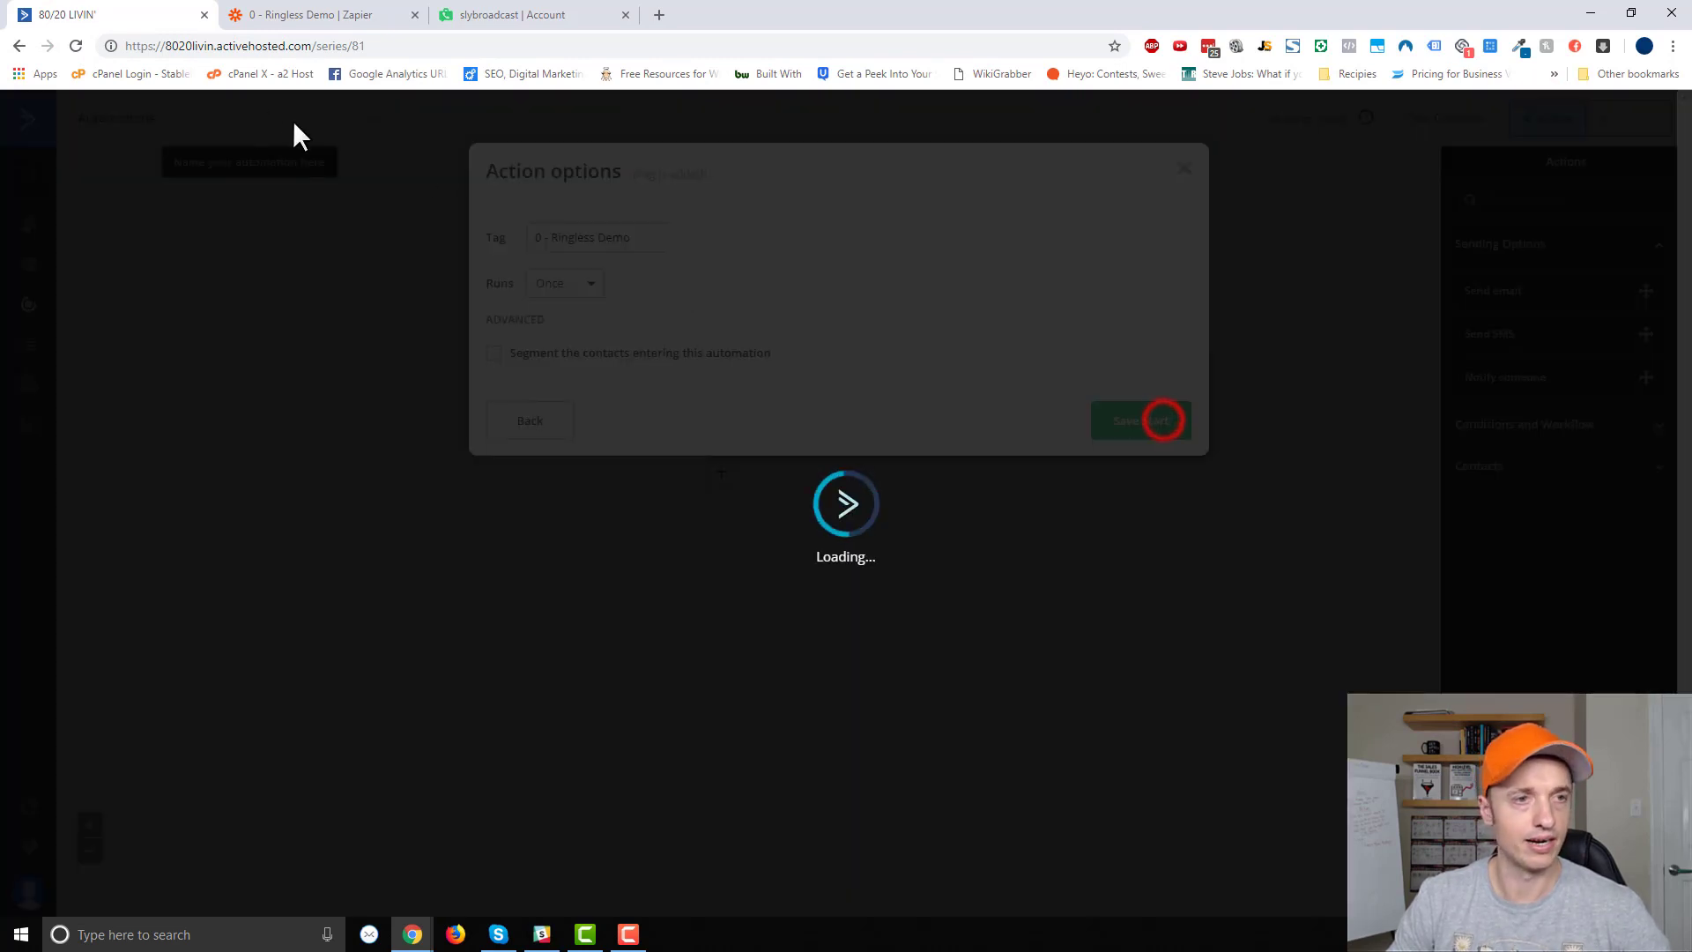
click(273, 120)
key(ctrl+v)
click(381, 123)
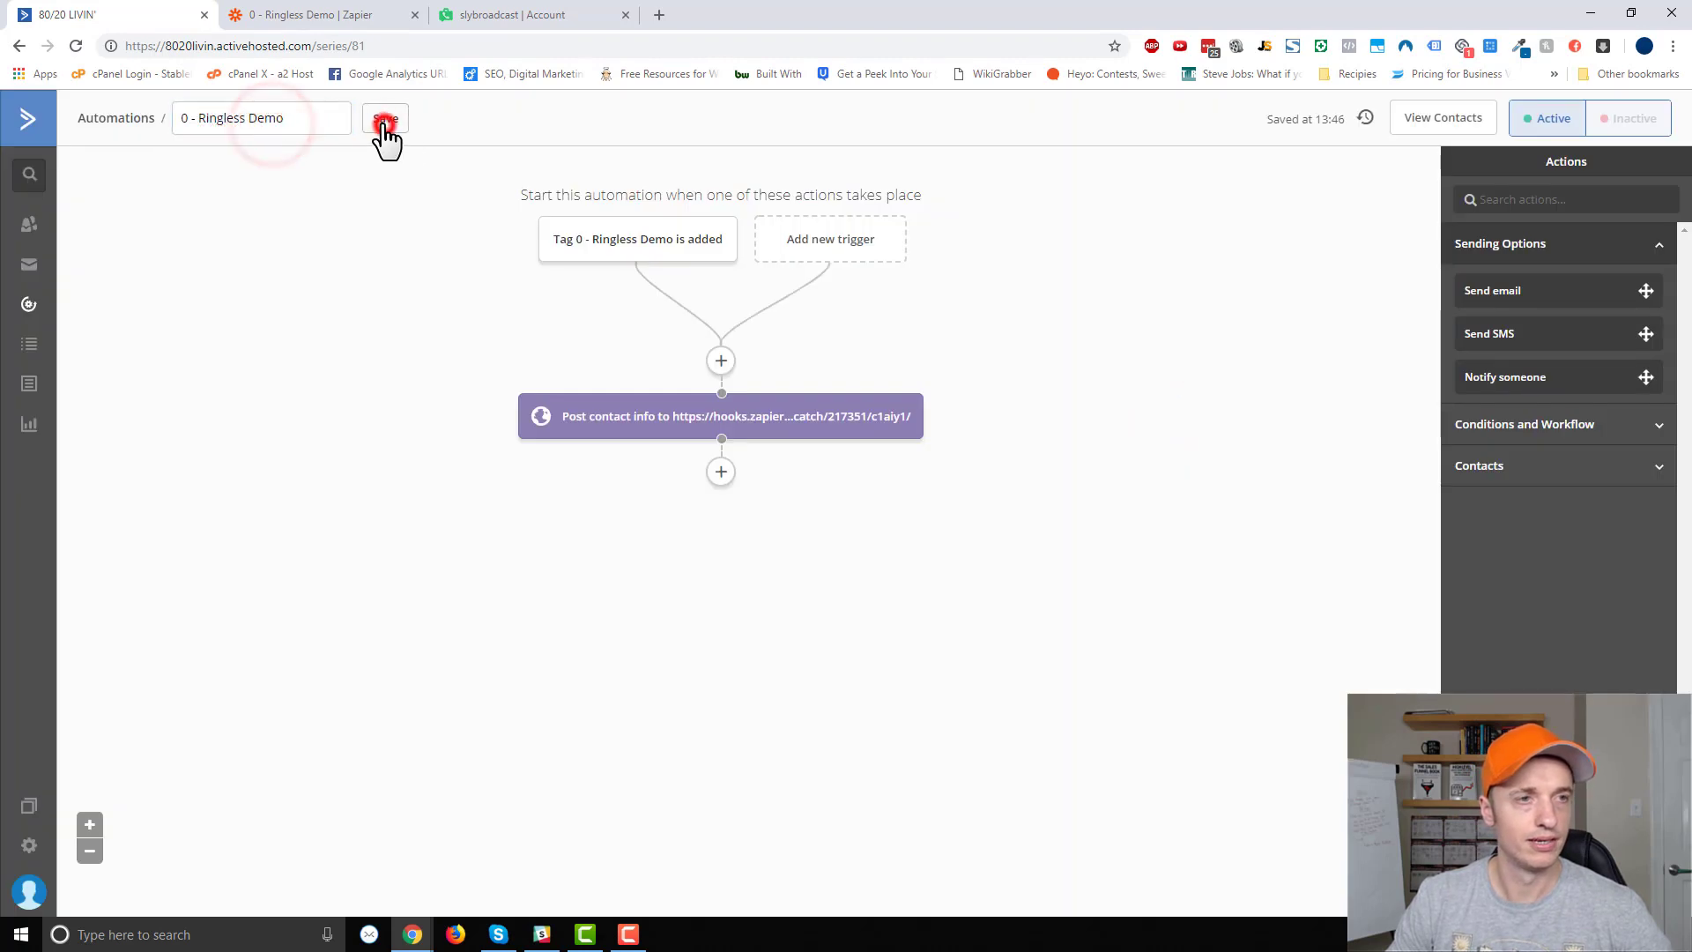
click(337, 15)
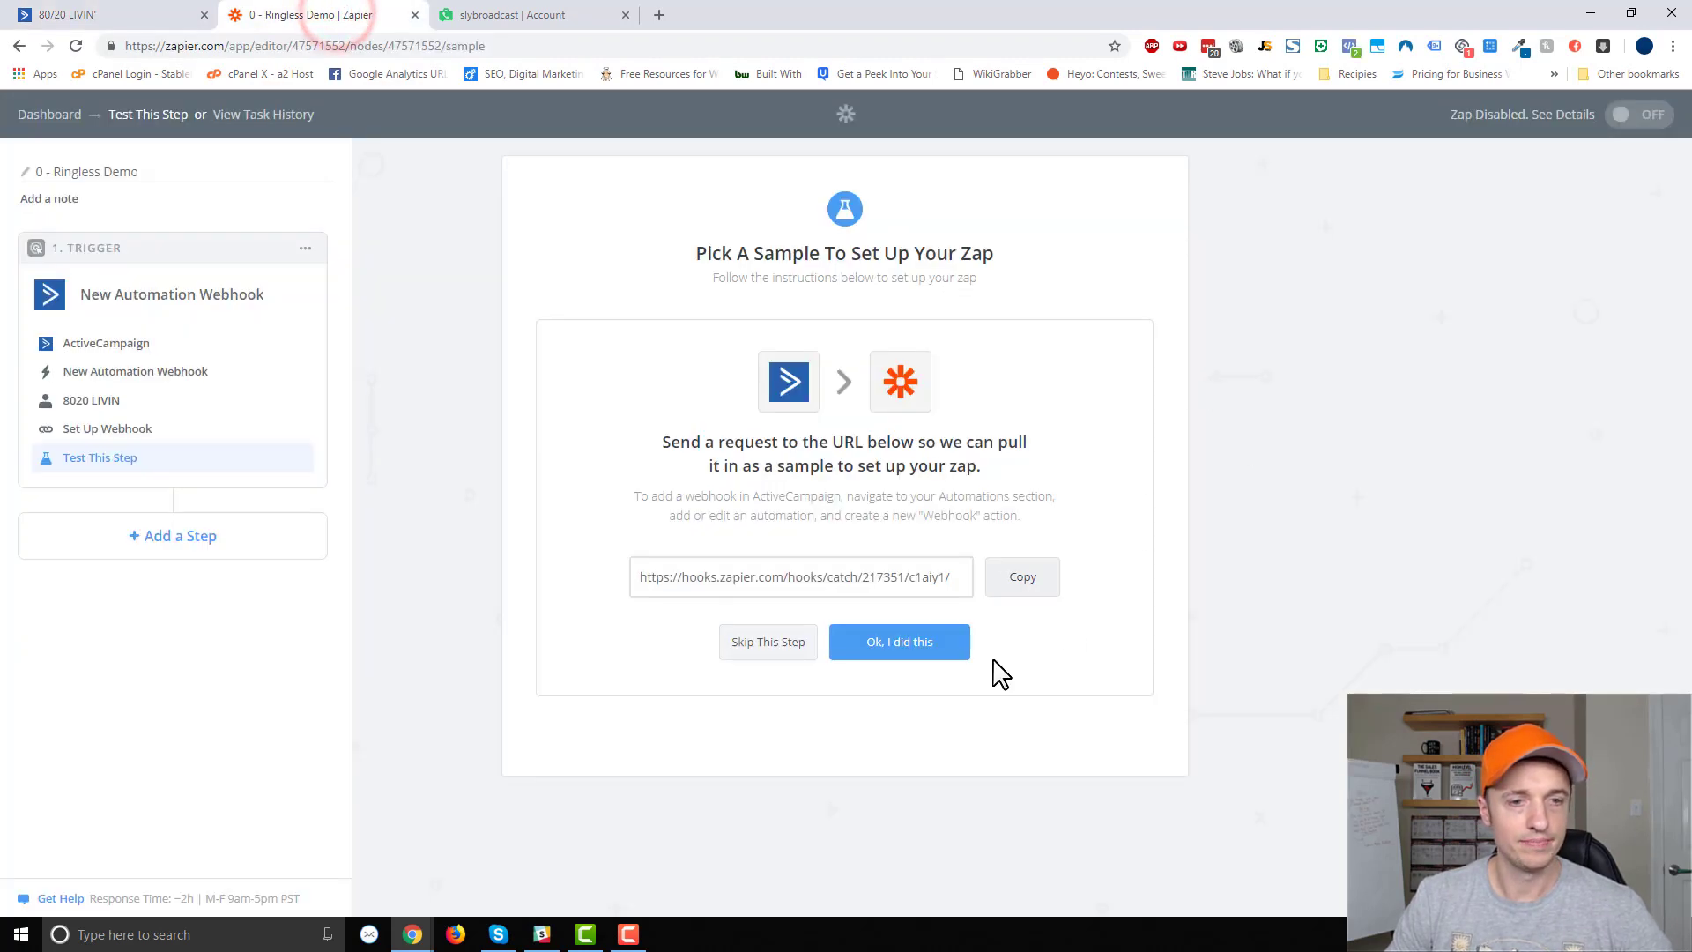
Have Zapier listen for a sample from the hook, then return to ActiveCampaign.
click(917, 644)
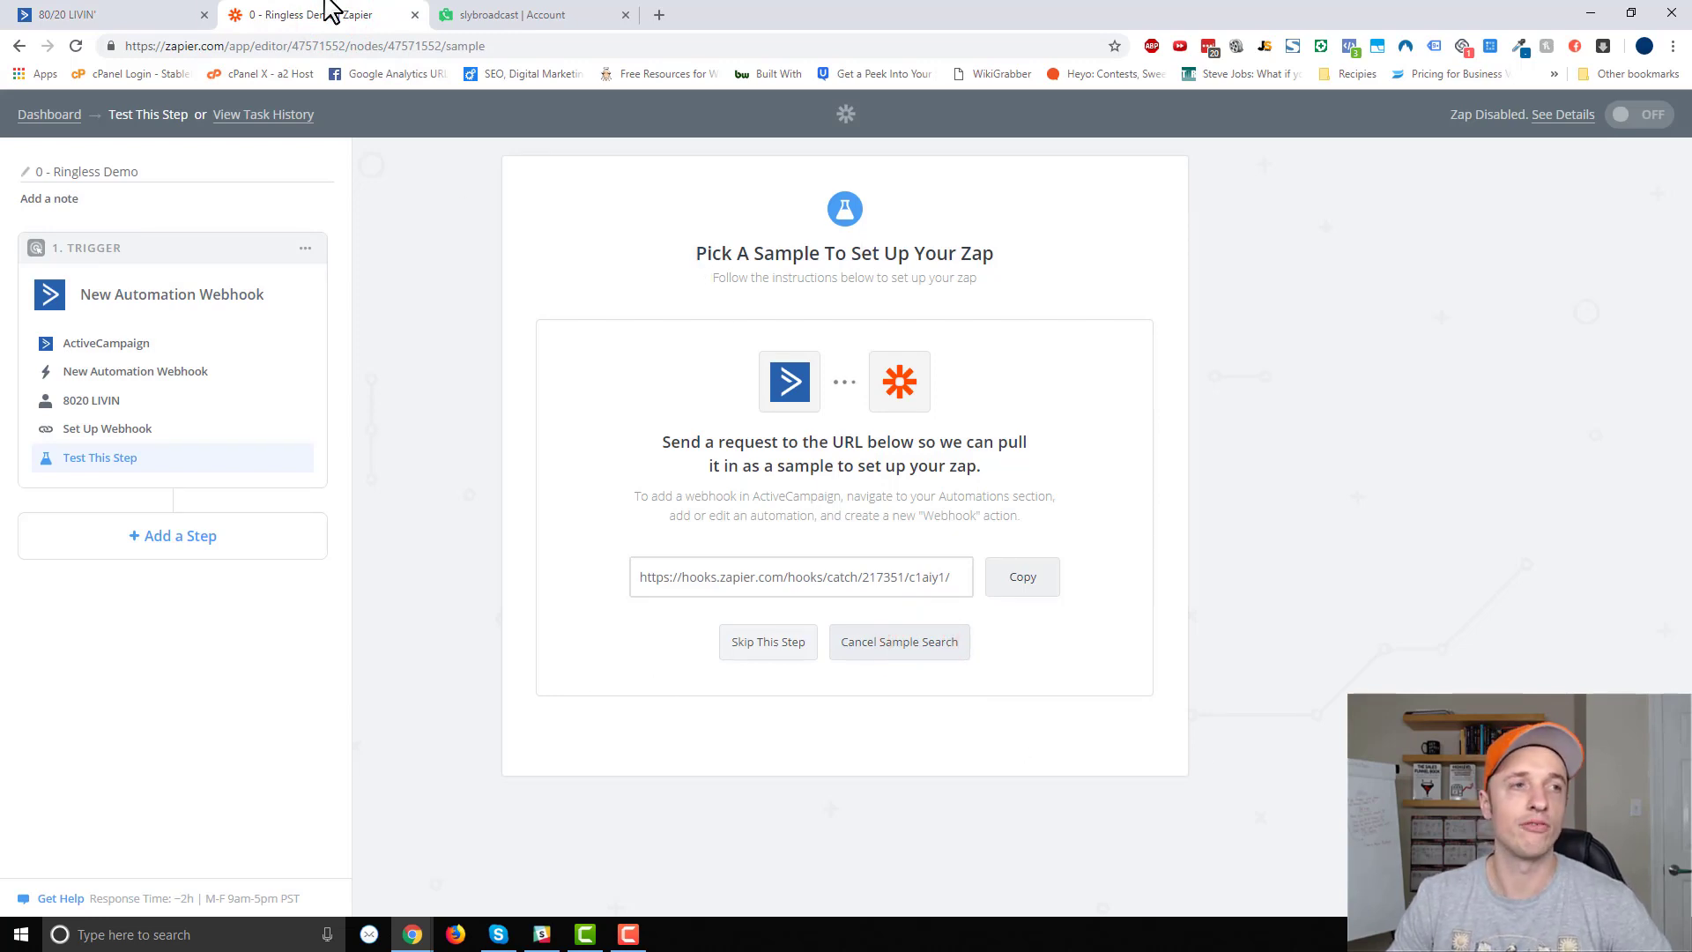
click(124, 15)
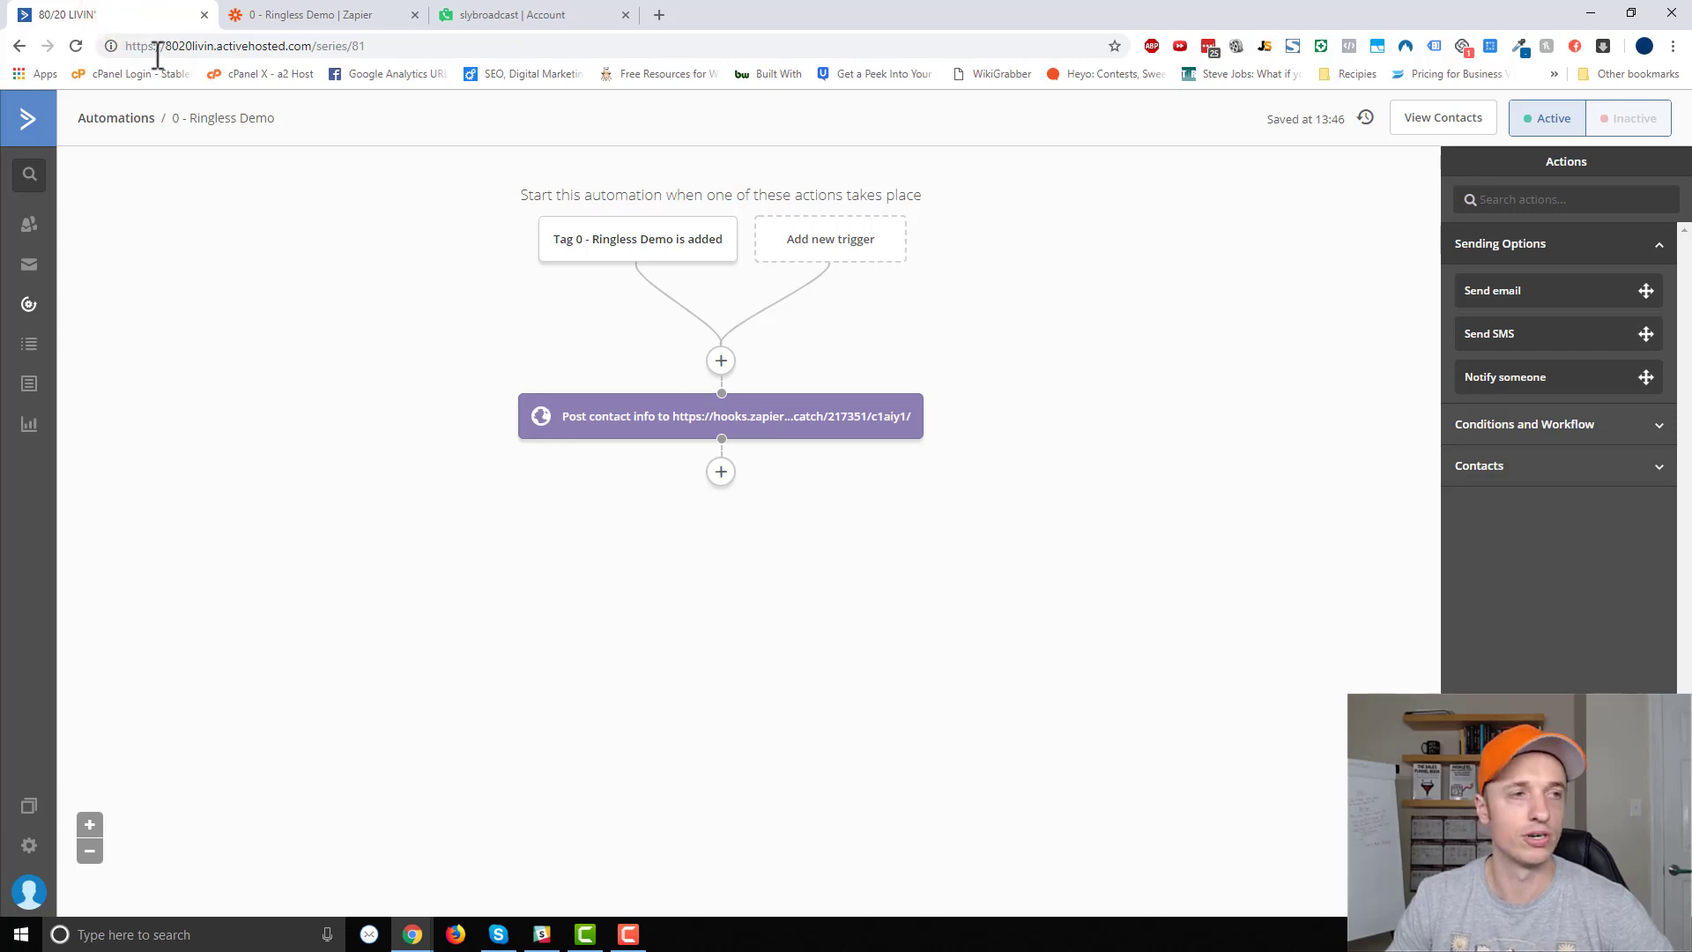
Create a new test contact with an email, first name and phone number.
mouse_move(687, 234)
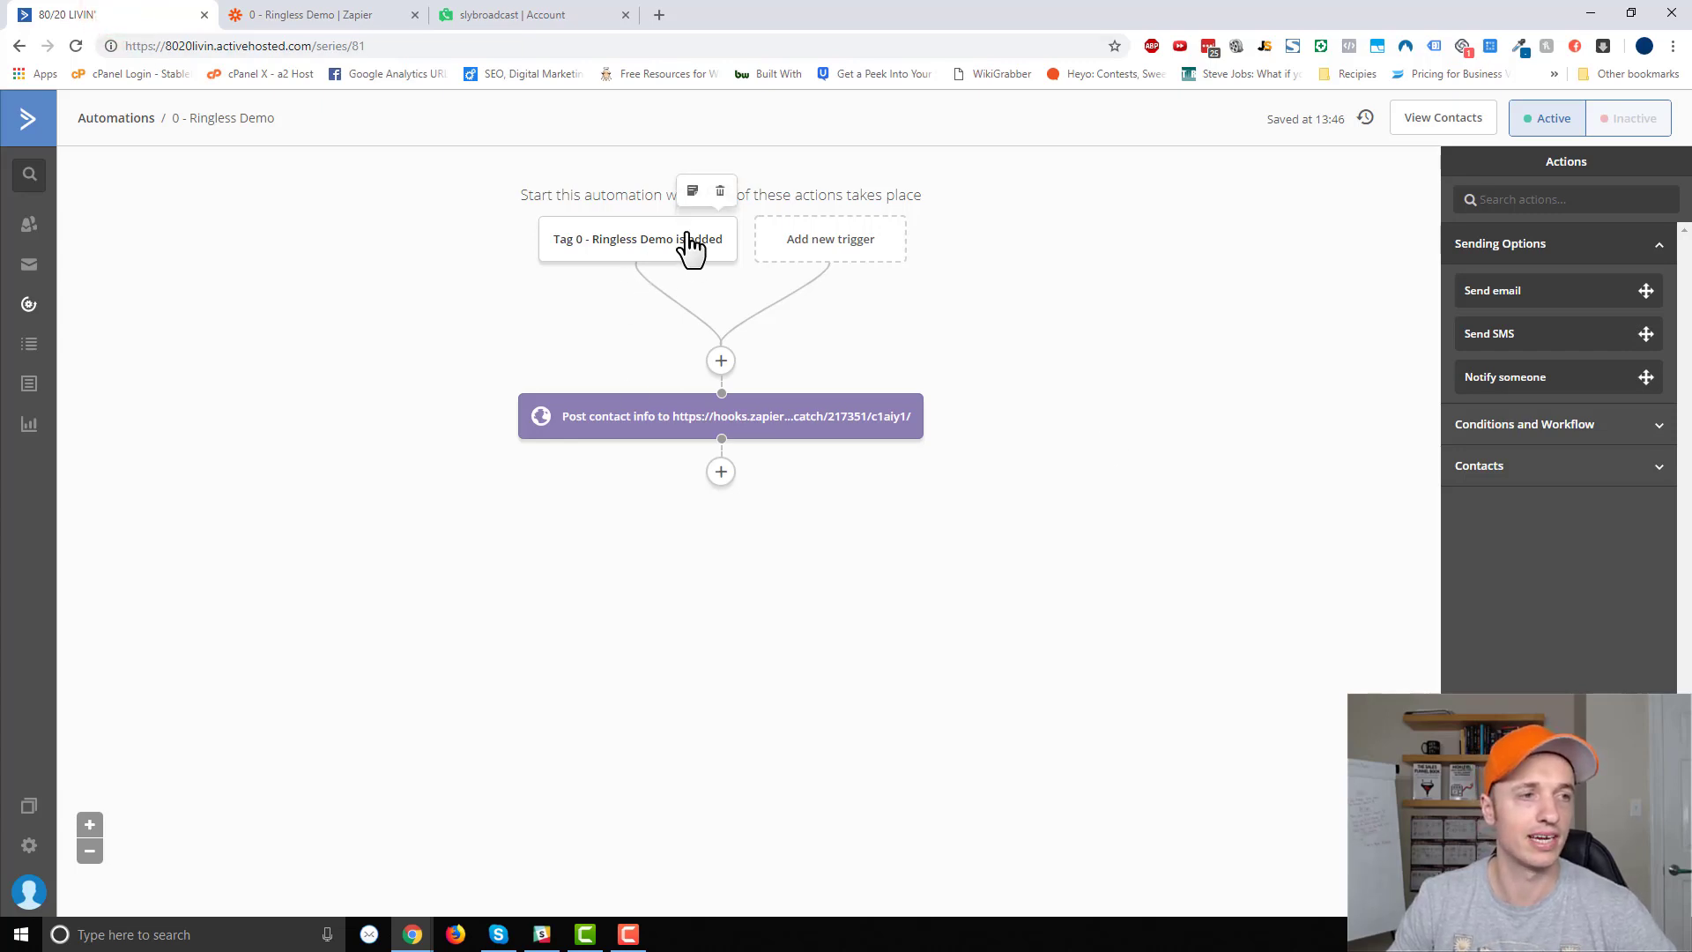
middle_click(29, 234)
click(330, 14)
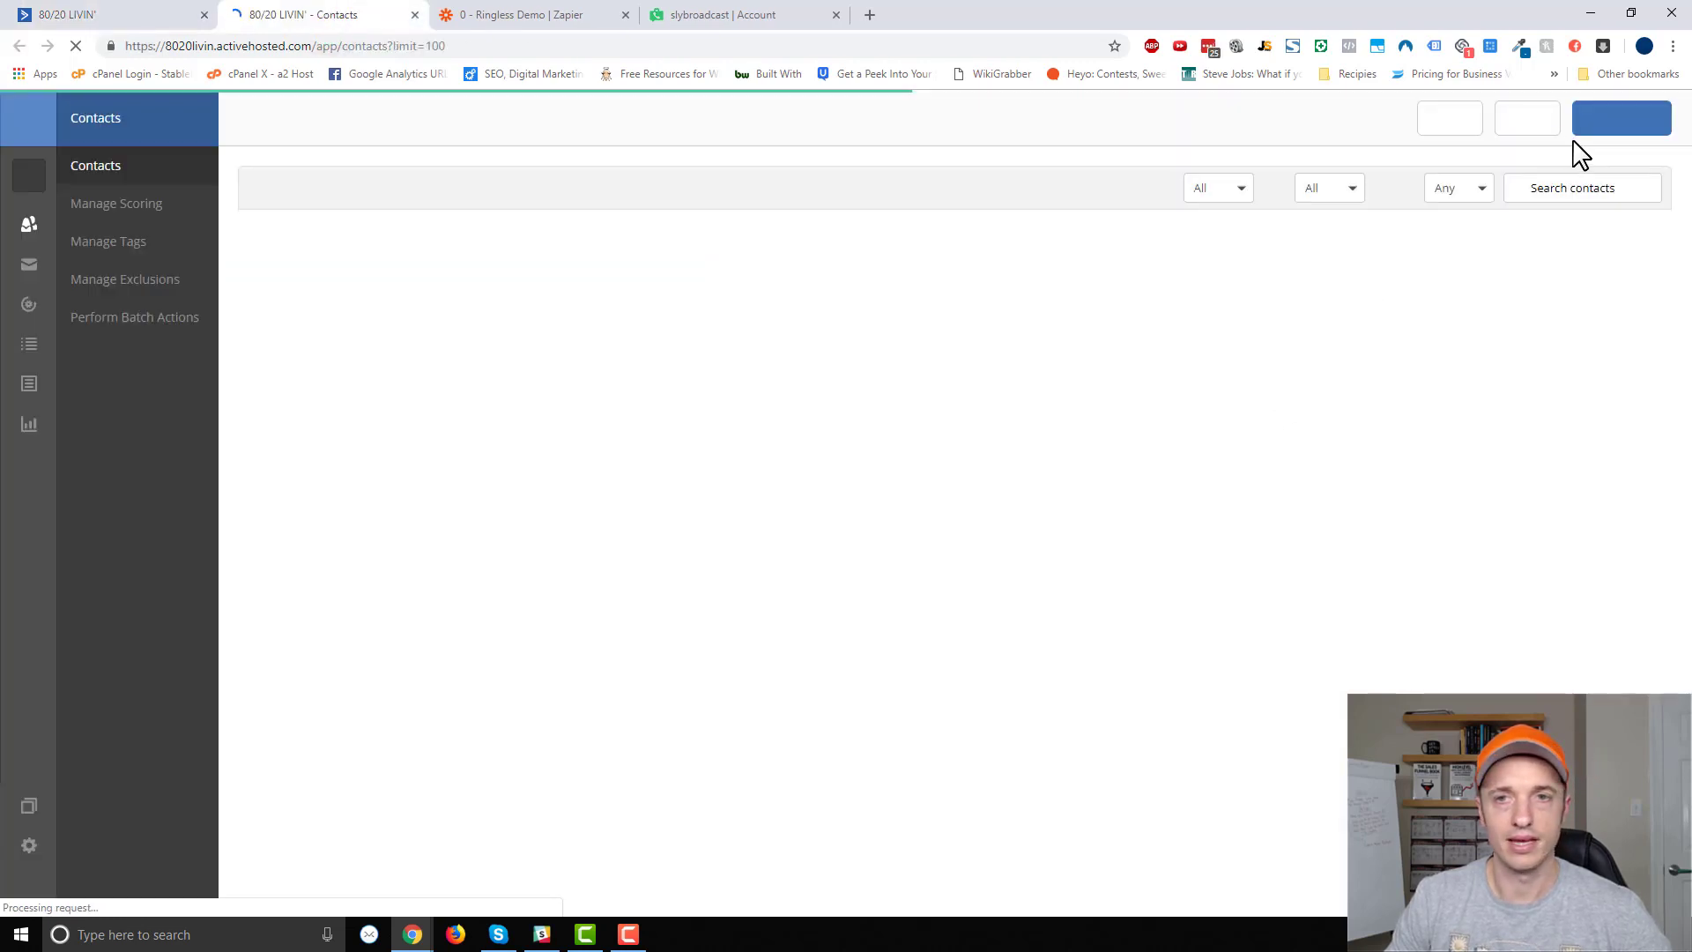
click(1620, 121)
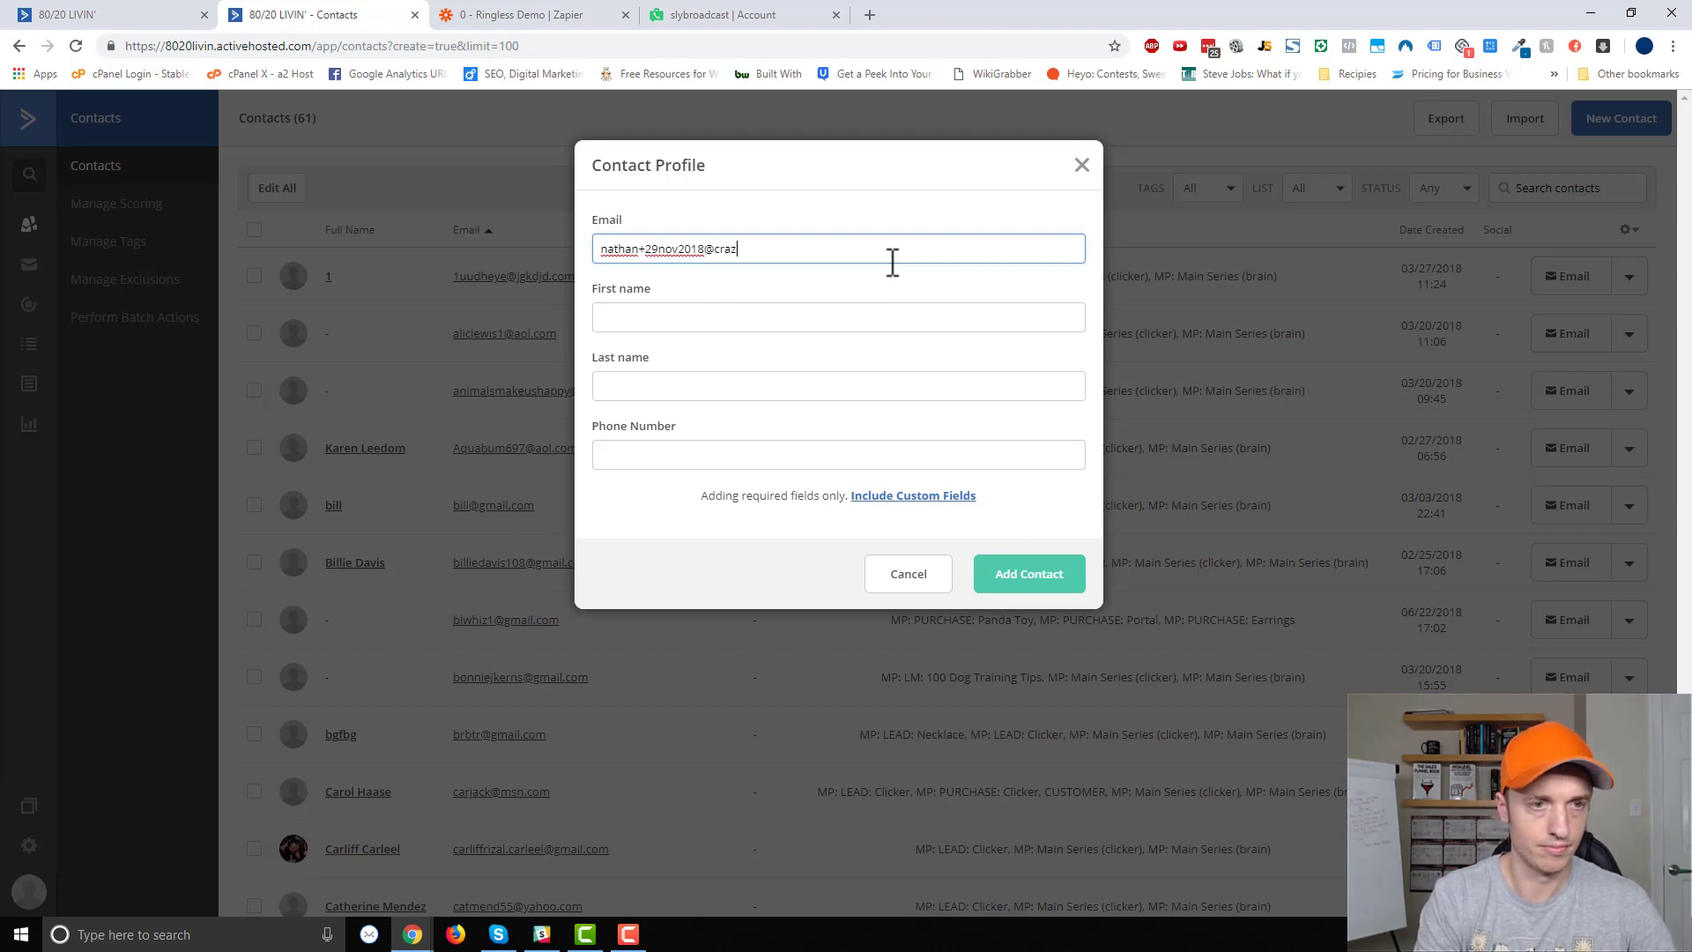
key(Tab)
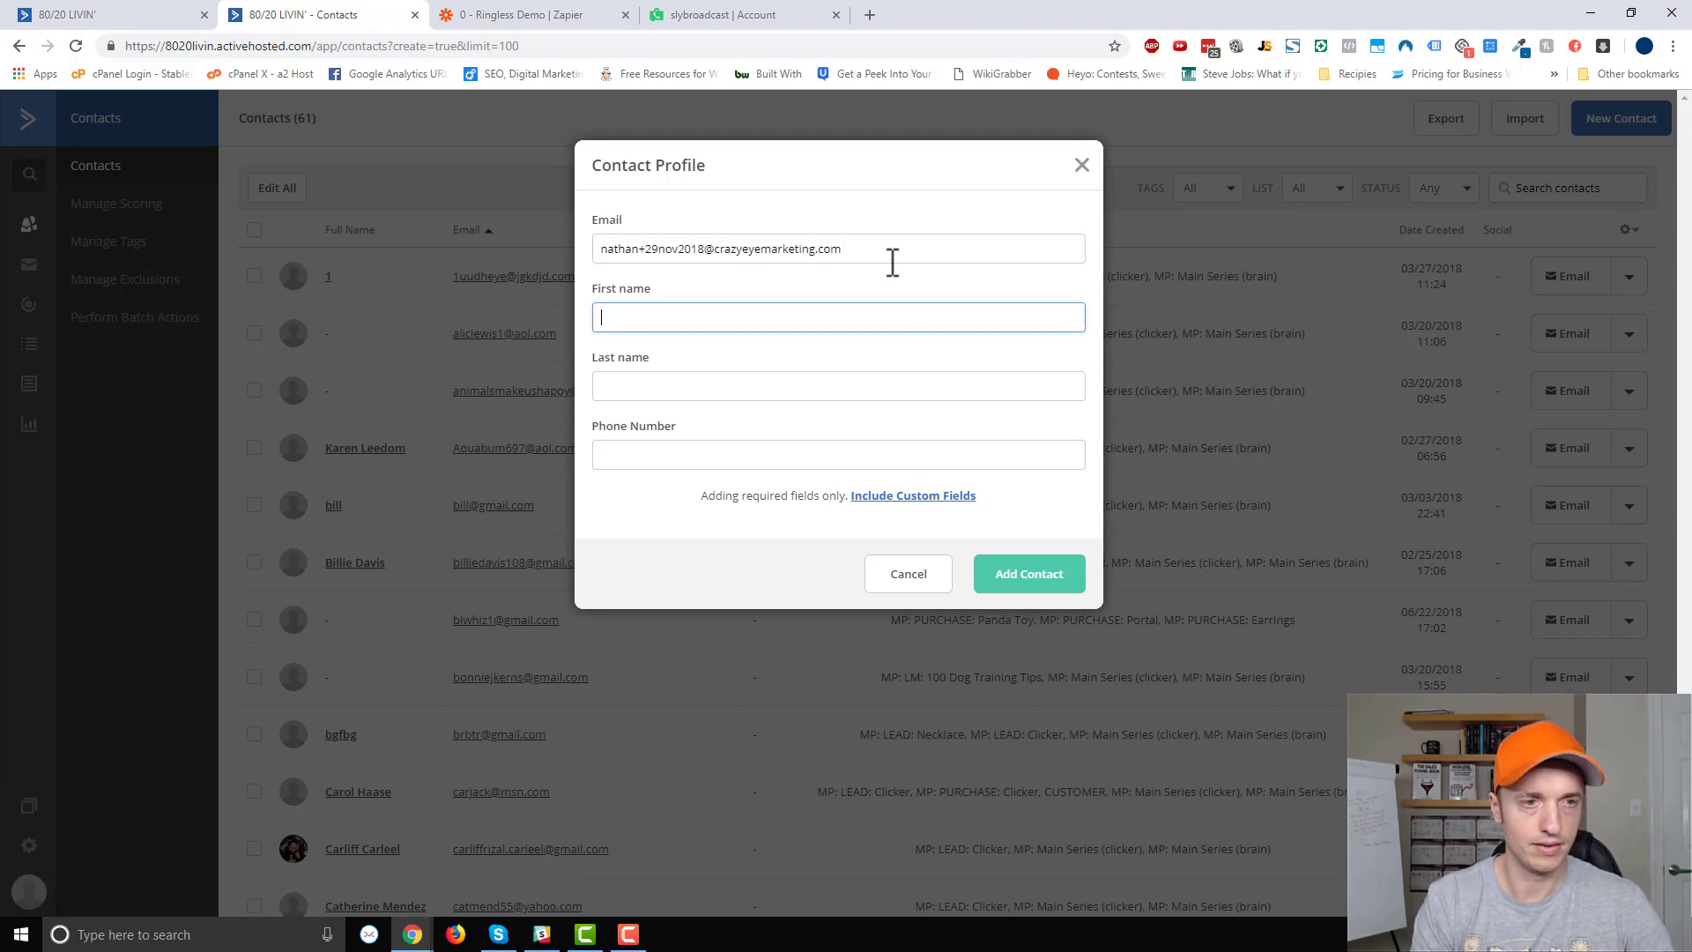
key(Tab)
key(Tab)
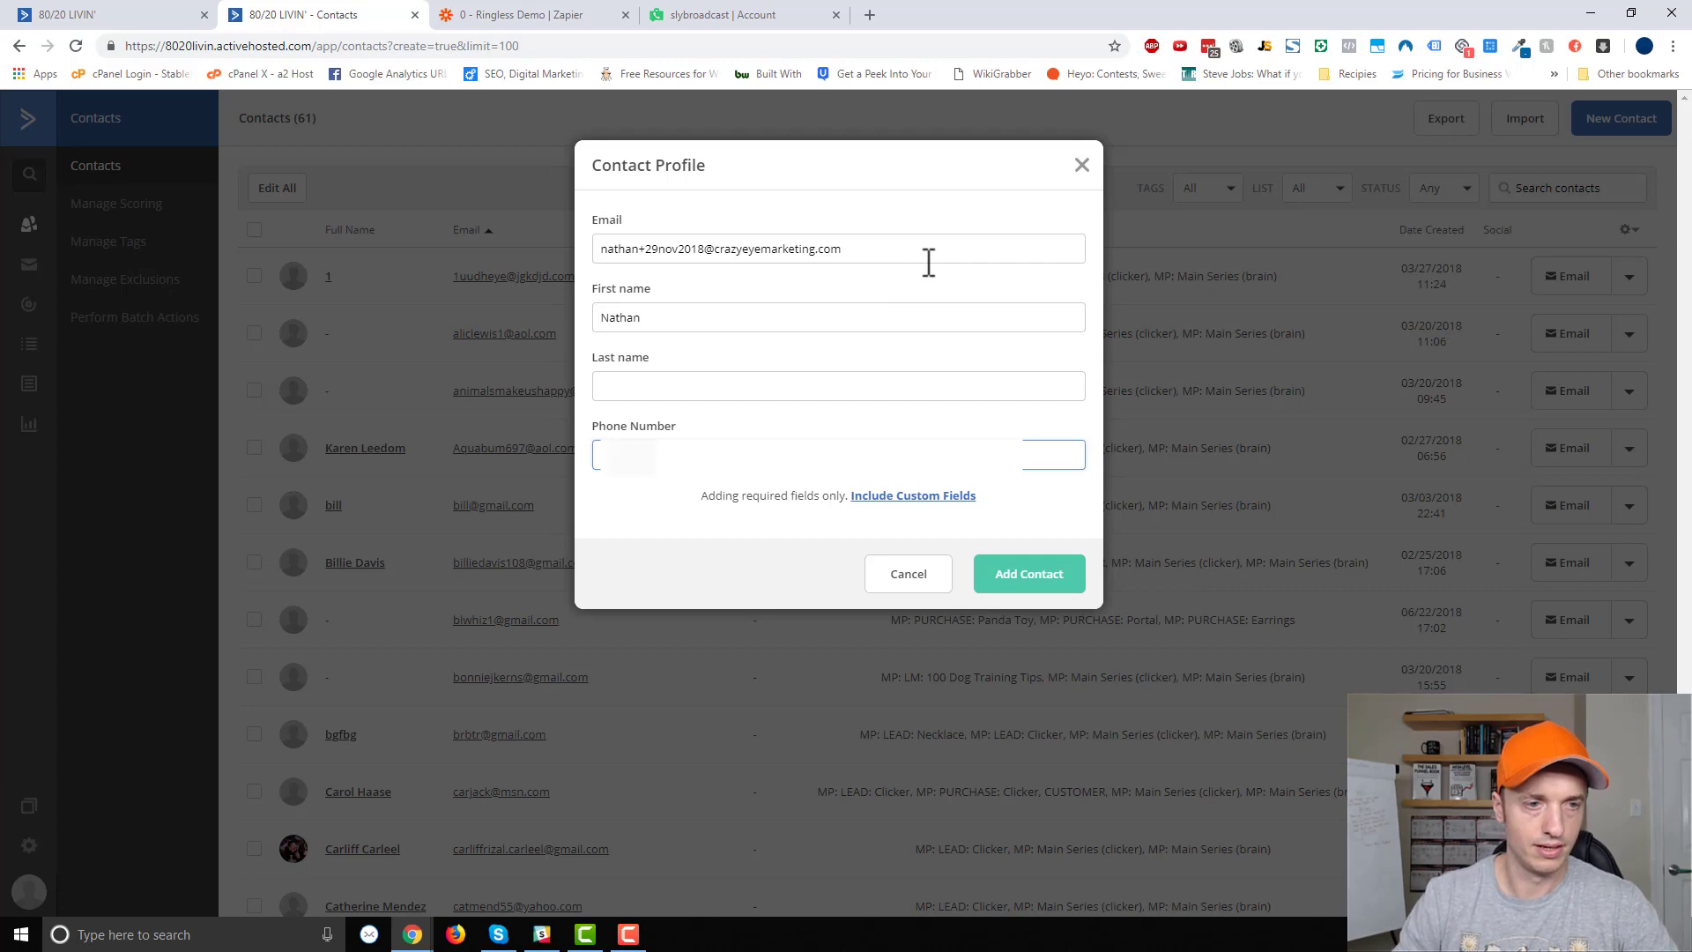
click(1033, 585)
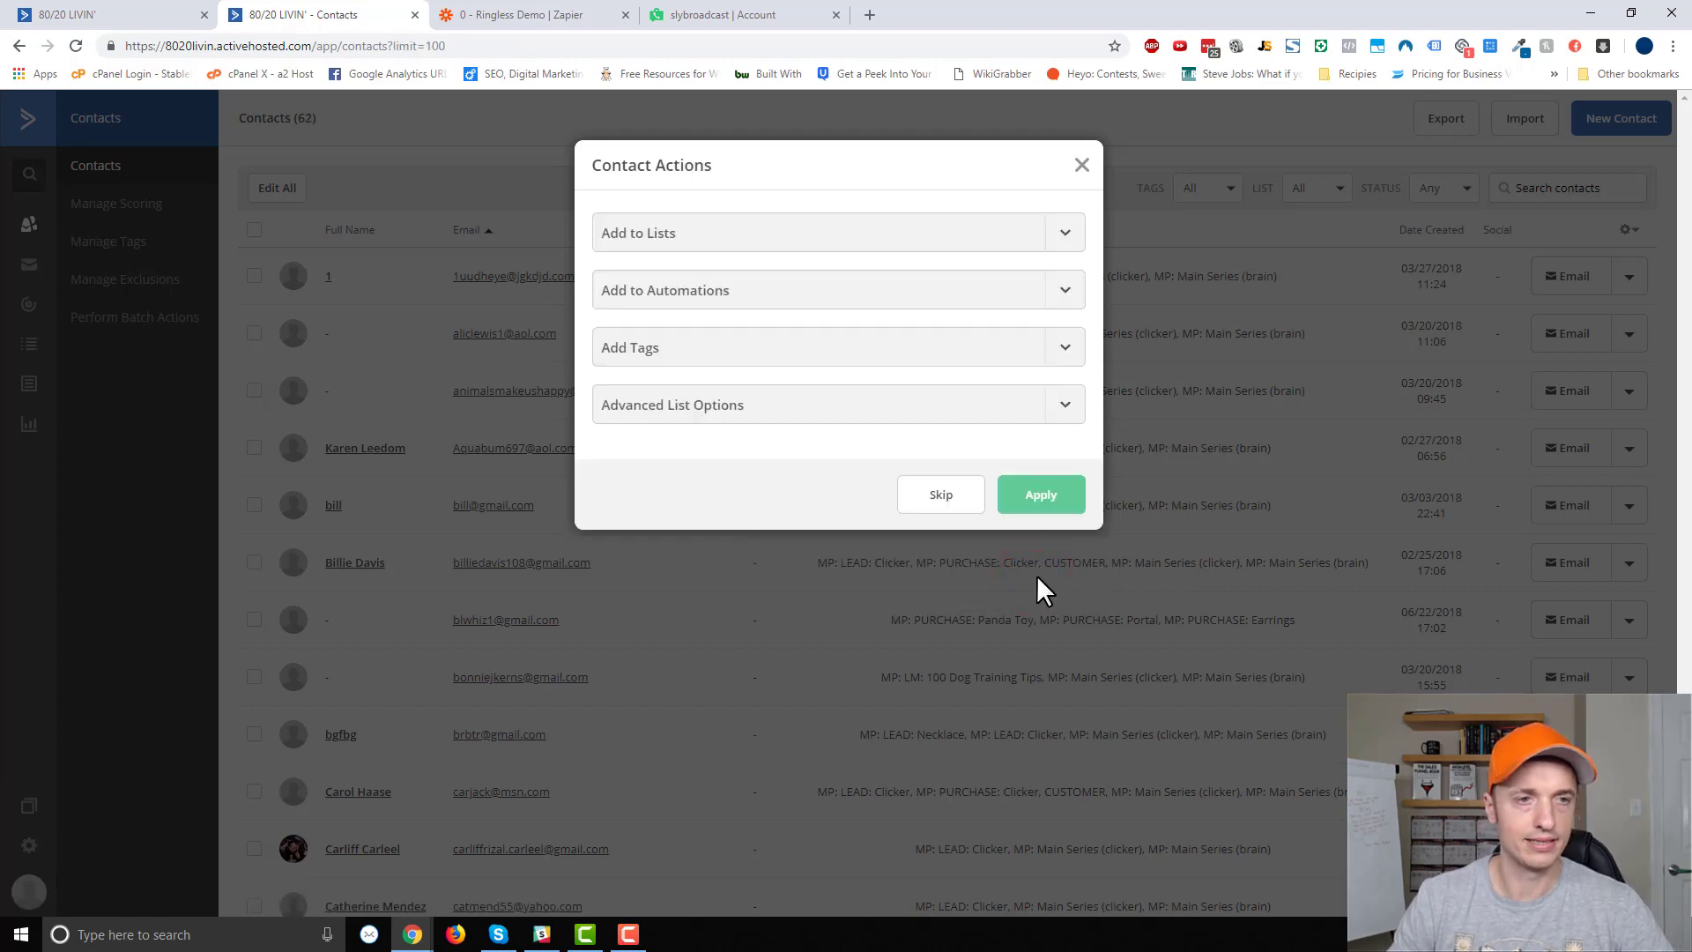
Add the contact to the 8020 LIVIN list and apply the '0 - Ringless Demo' tag.
click(1065, 233)
click(617, 319)
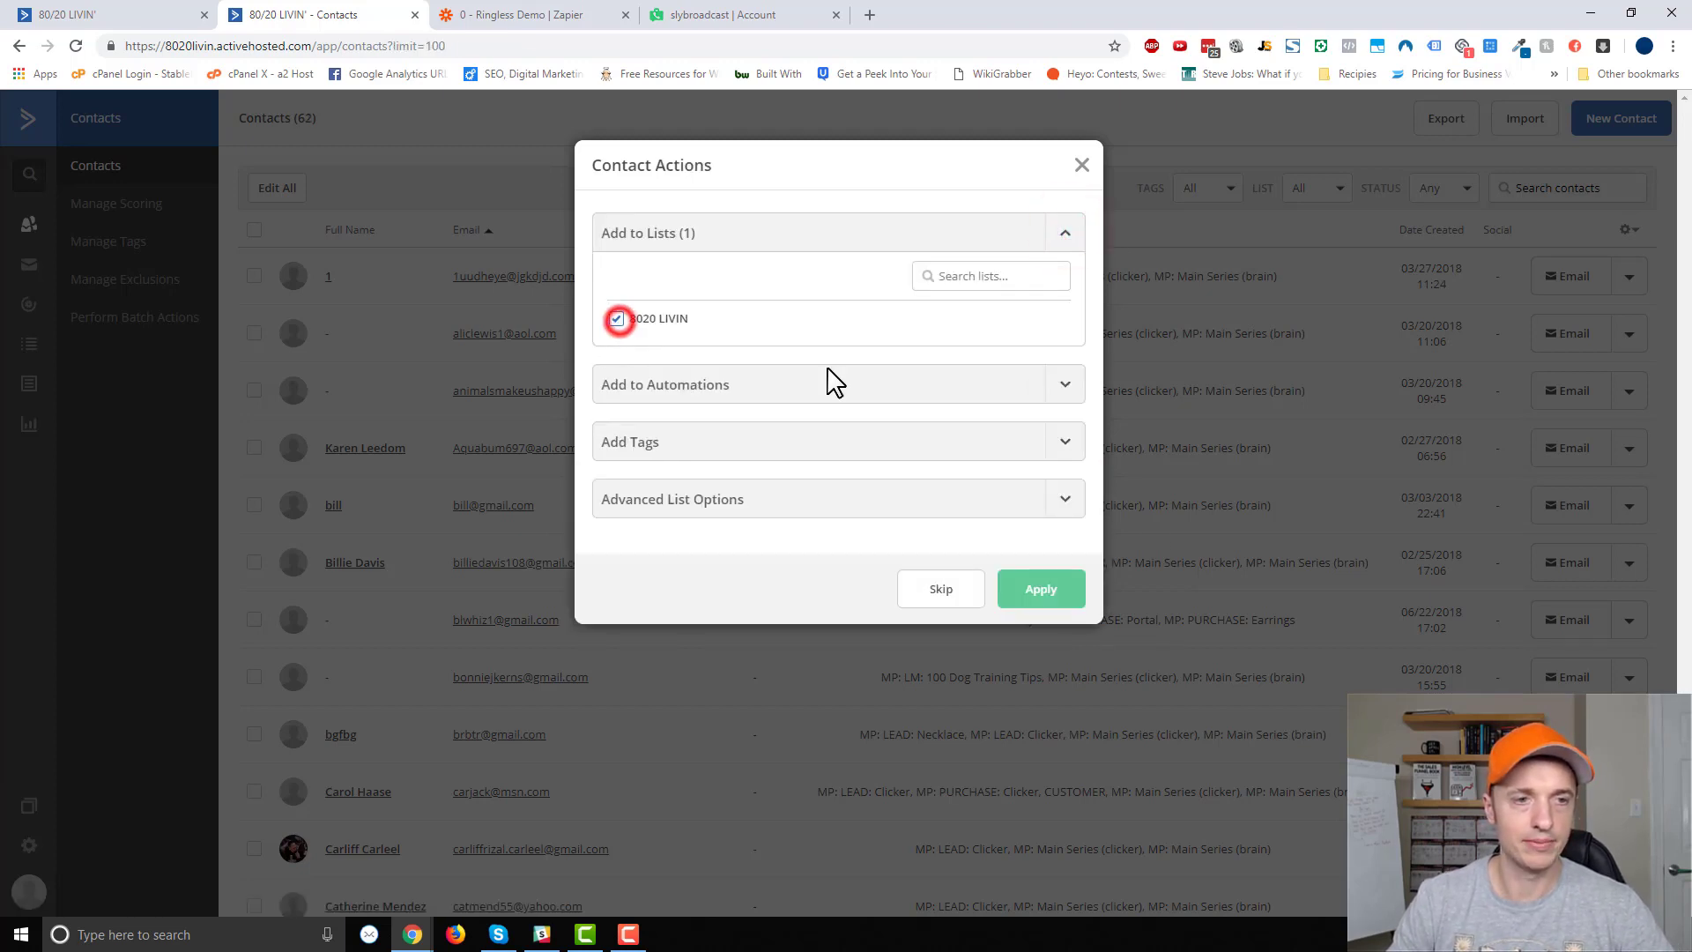
click(1065, 440)
click(715, 501)
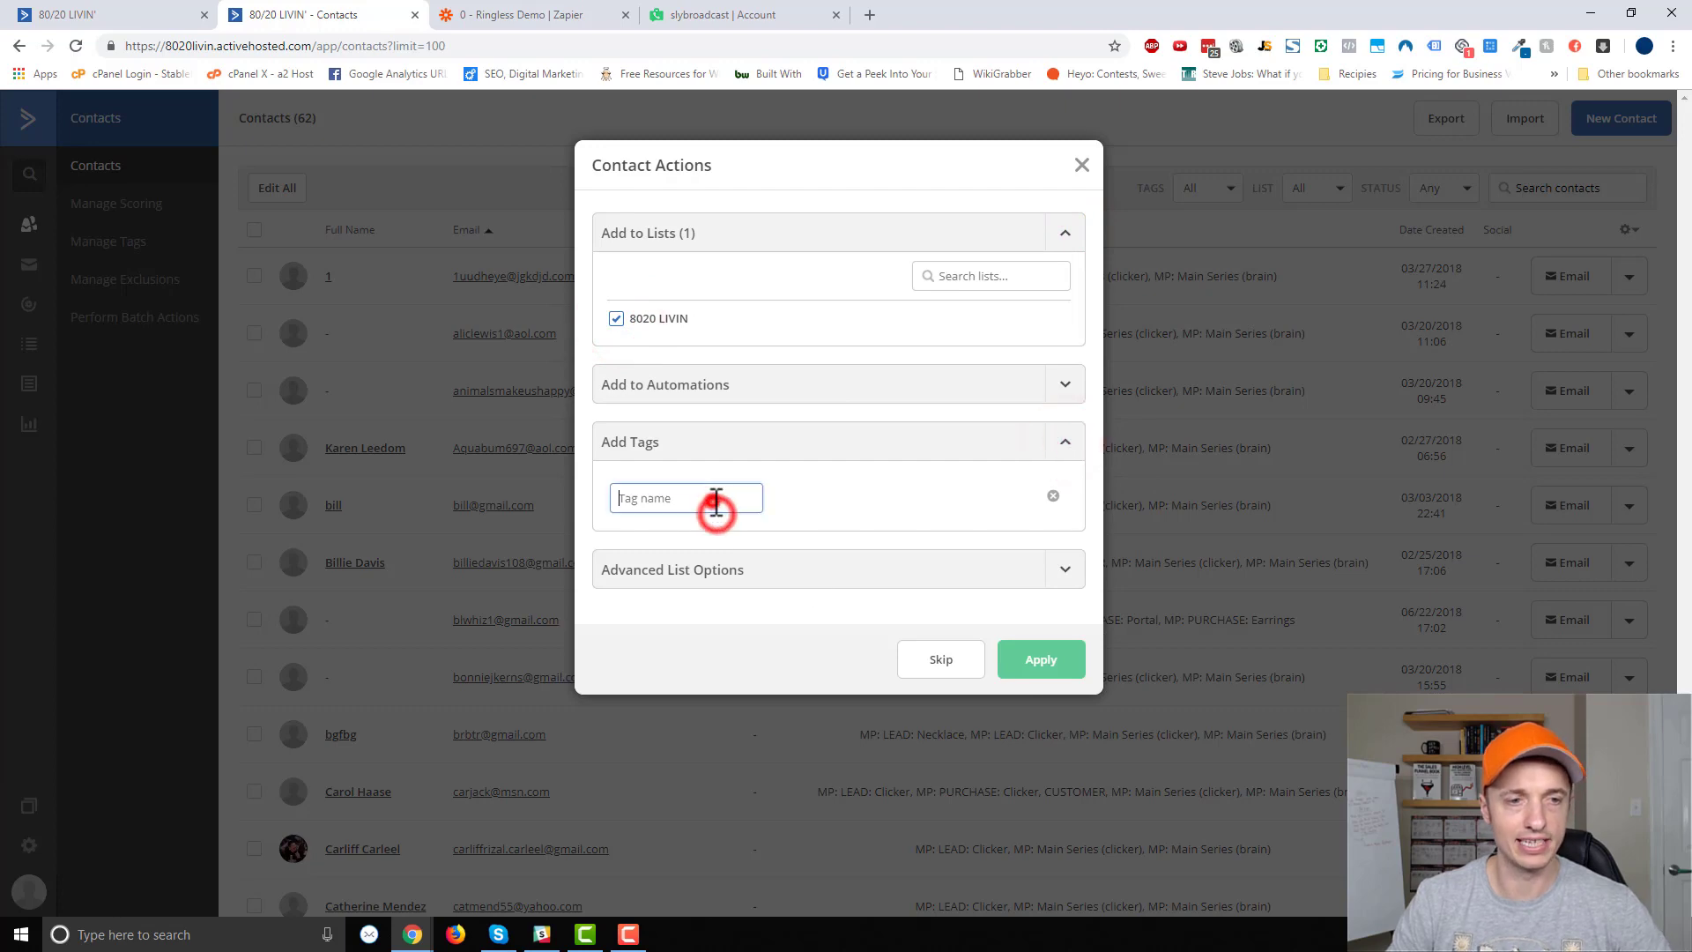
text(0 - Ringless Demo)
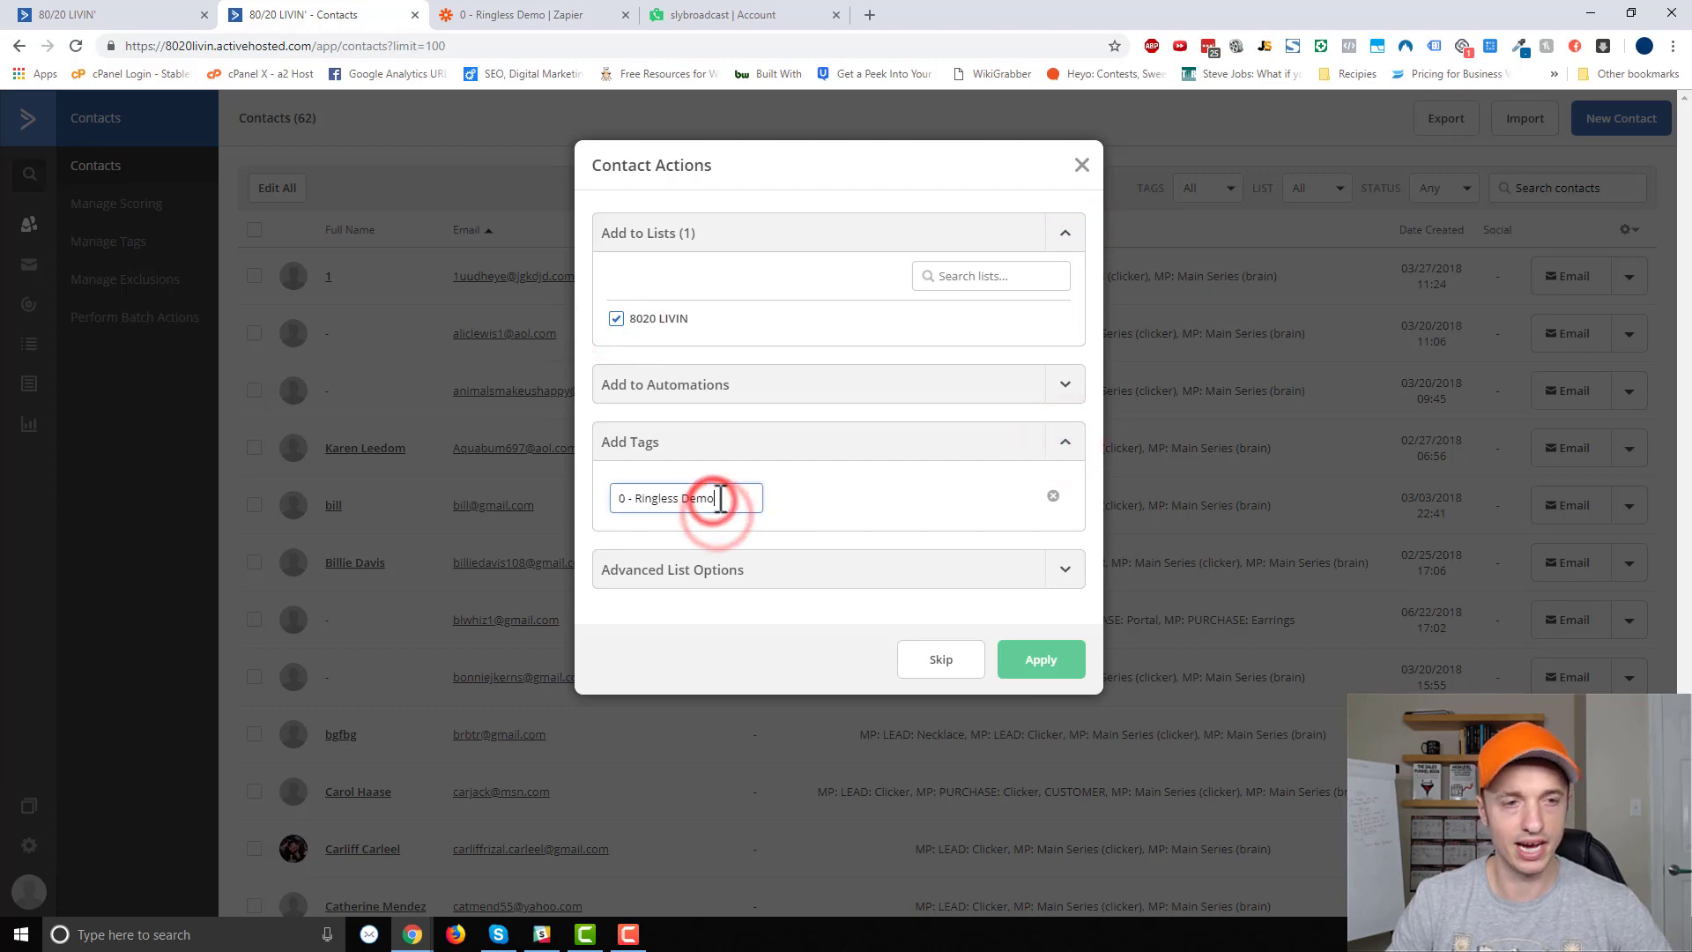
click(1052, 662)
click(504, 13)
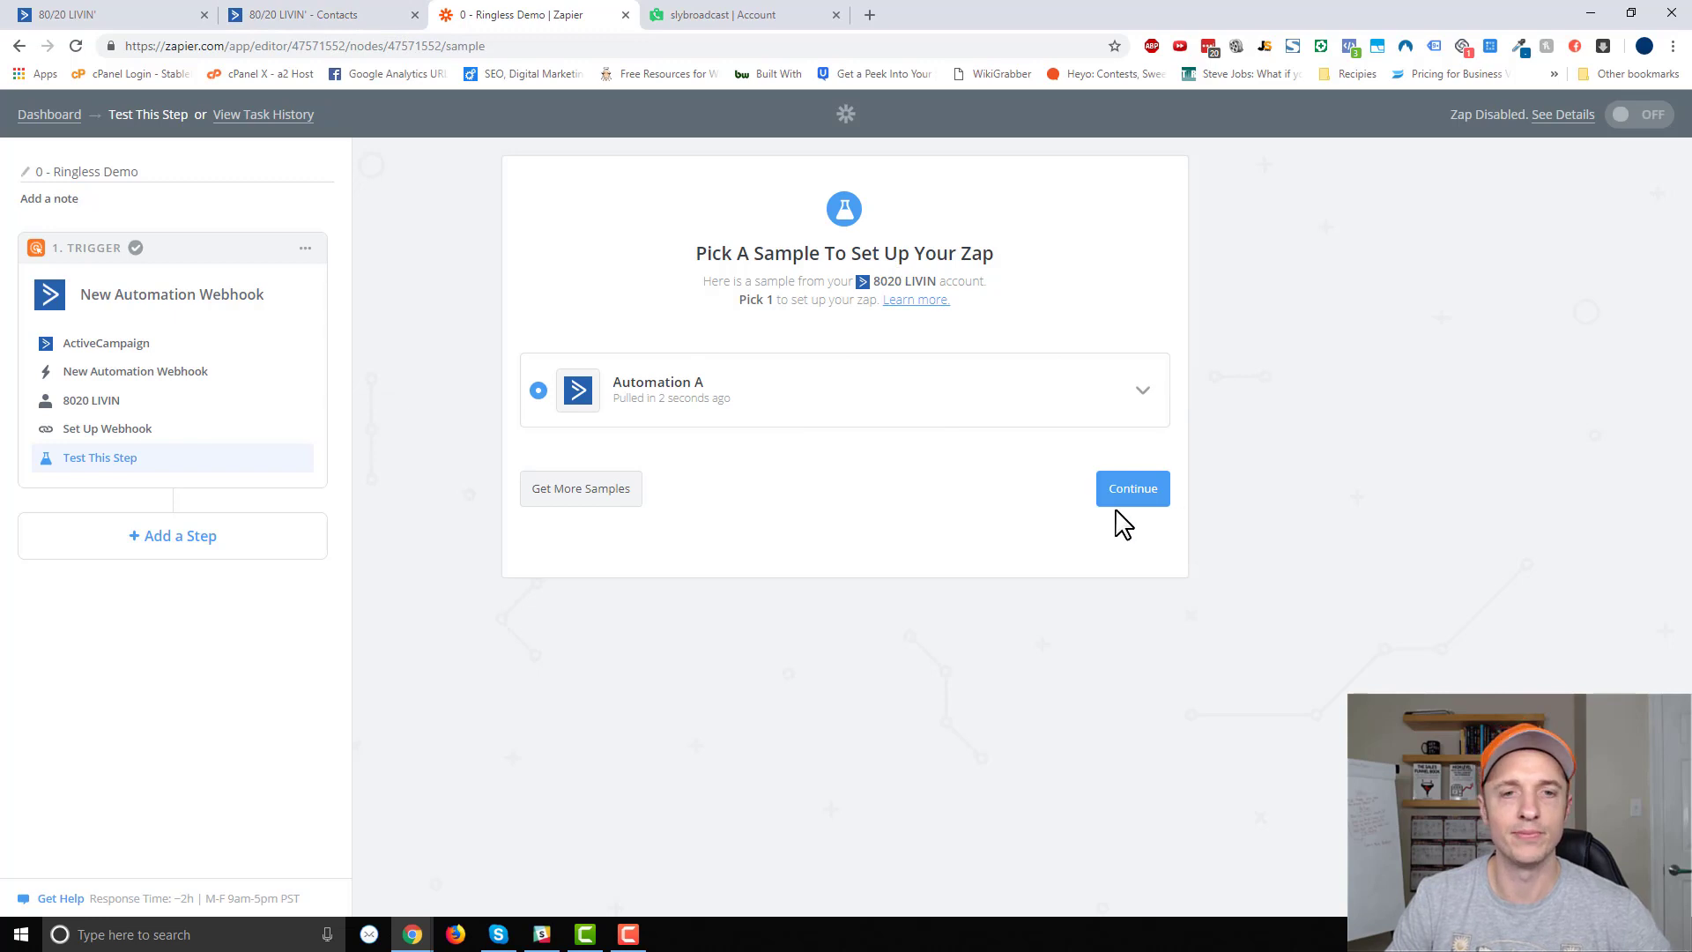
Continue with the Automation A sample and add an action step to the zap.
click(1151, 500)
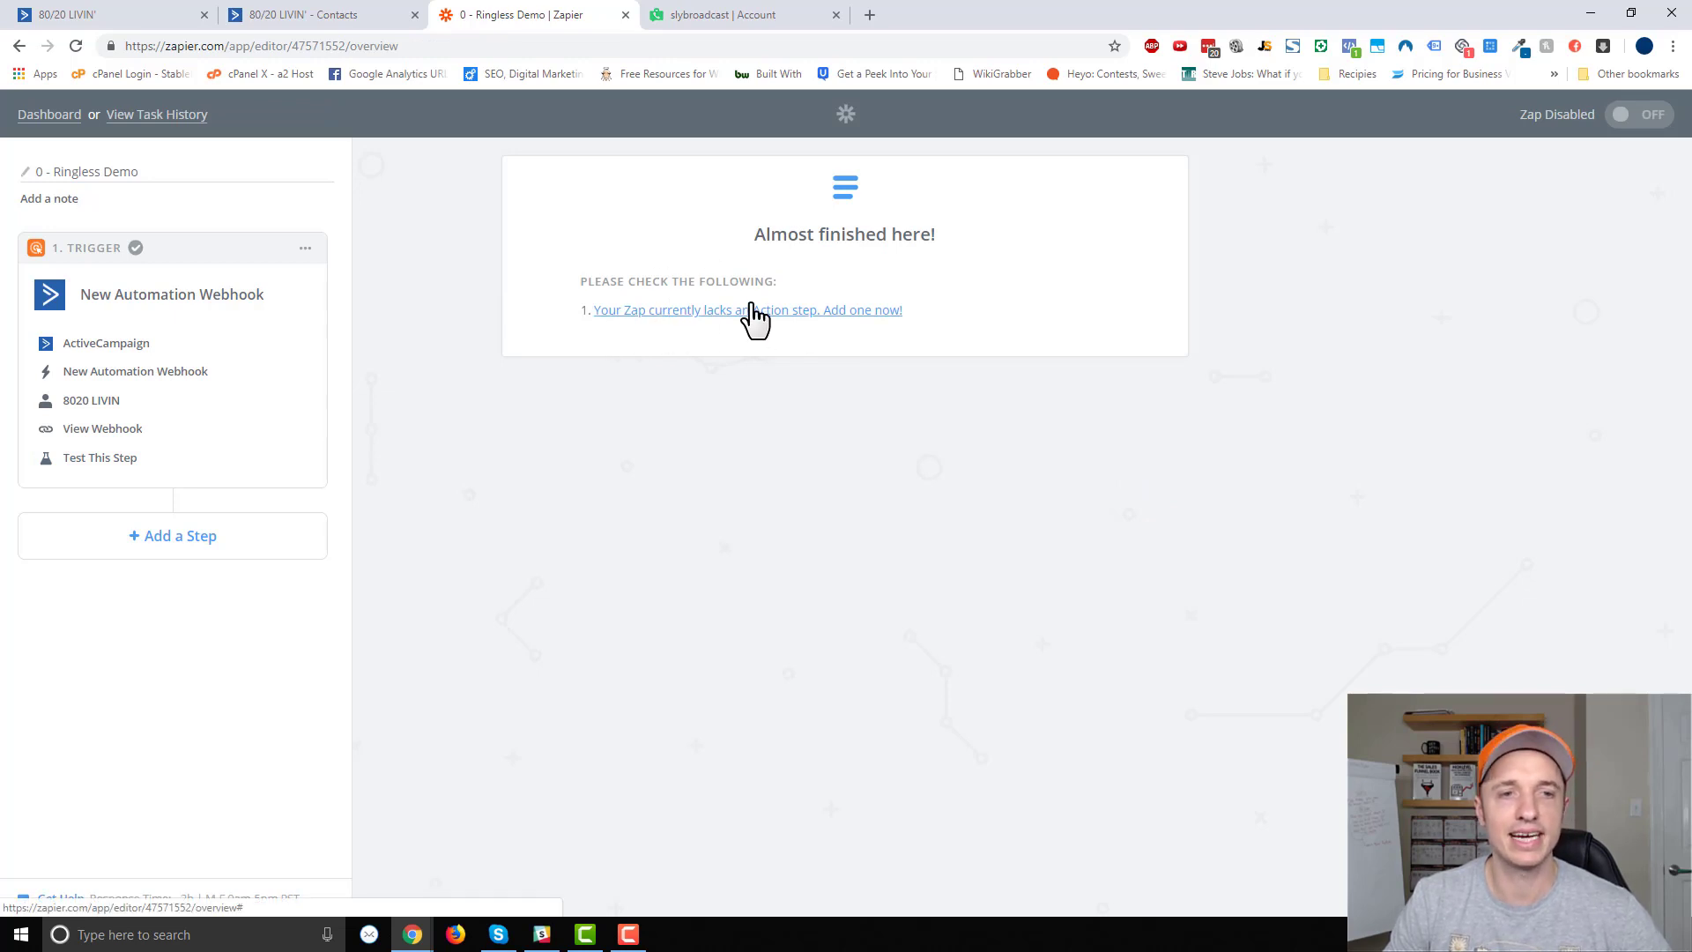
click(802, 315)
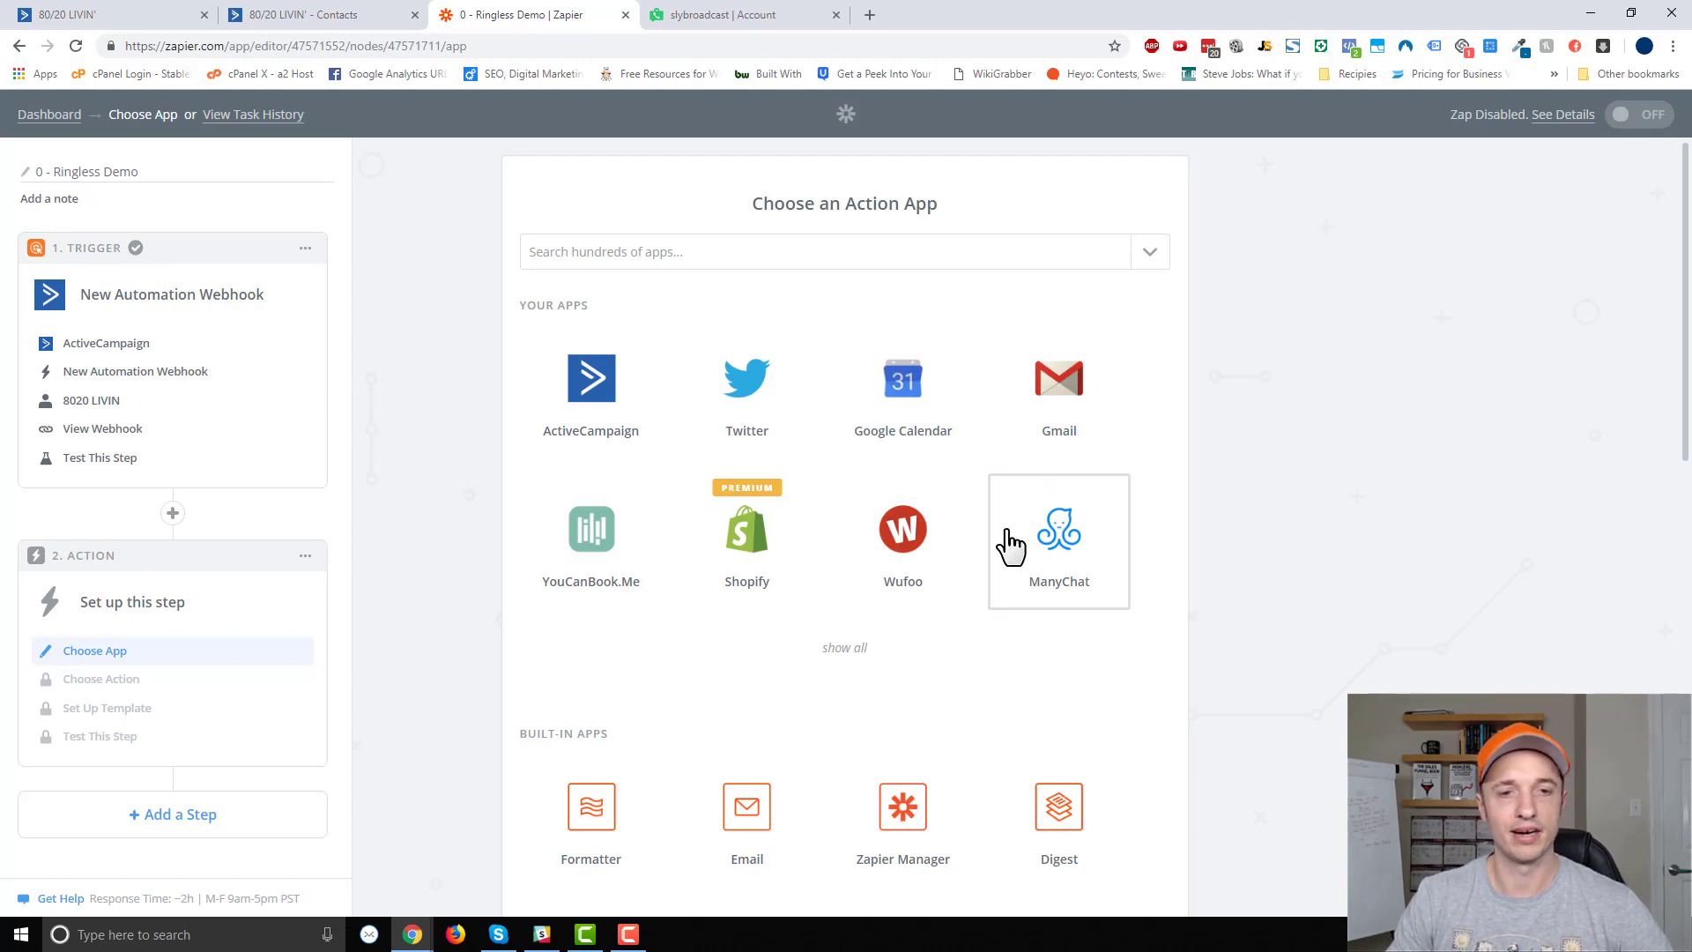
scroll(903, 414, down, 5)
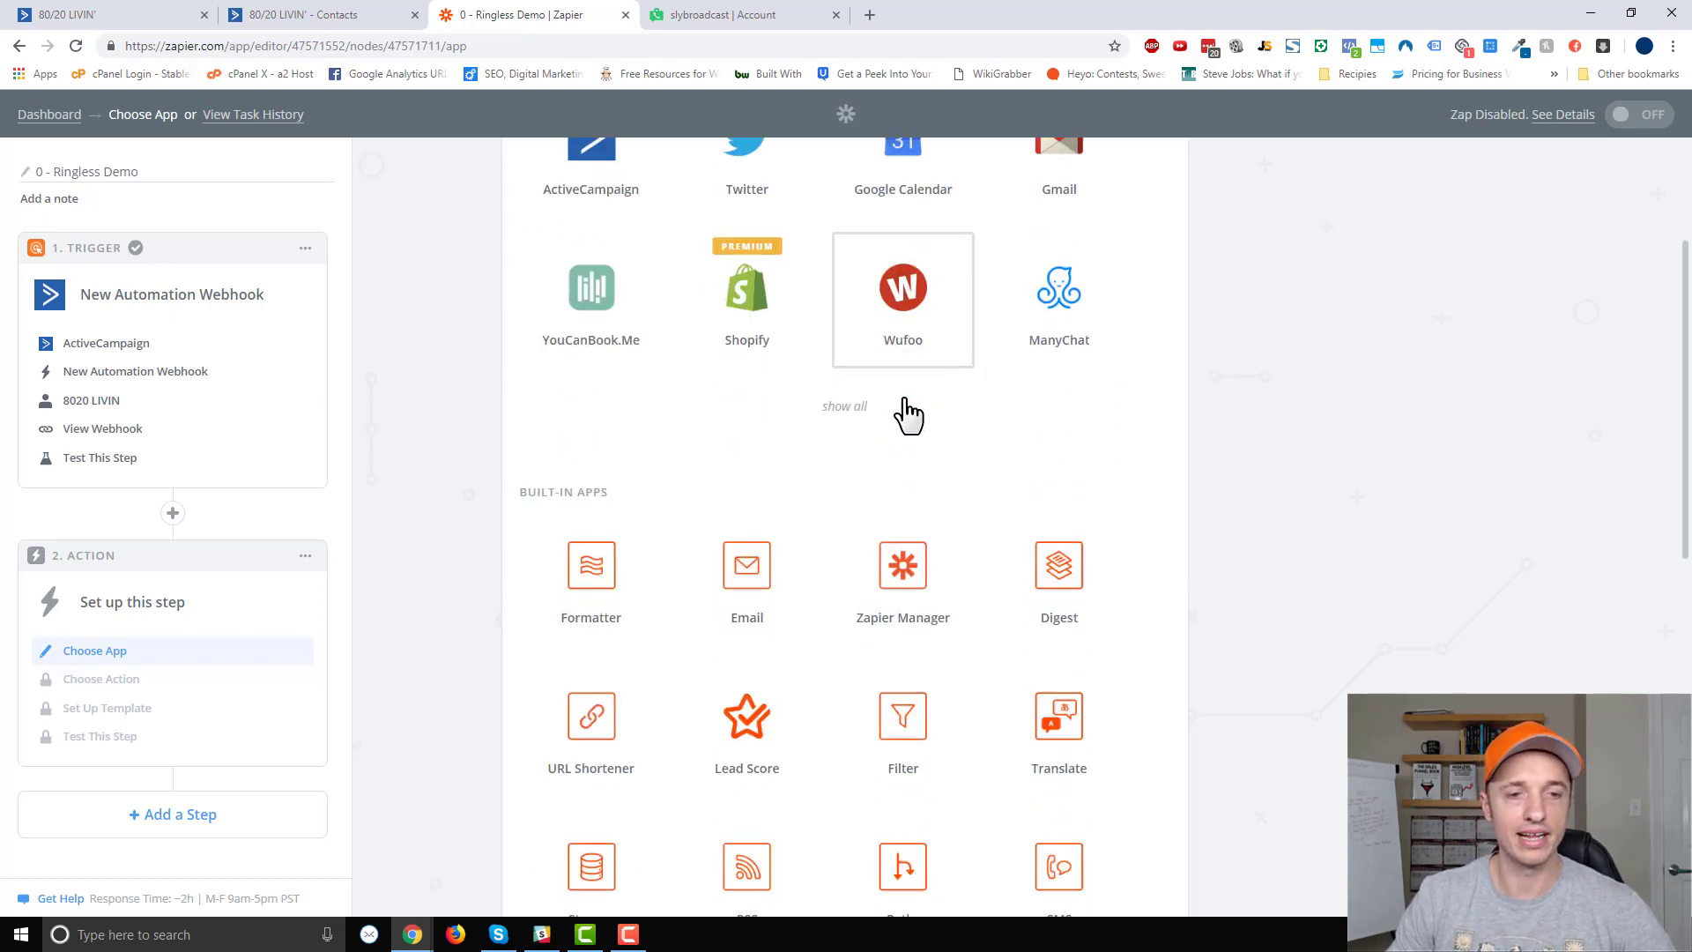
scroll(590, 616, up, 3)
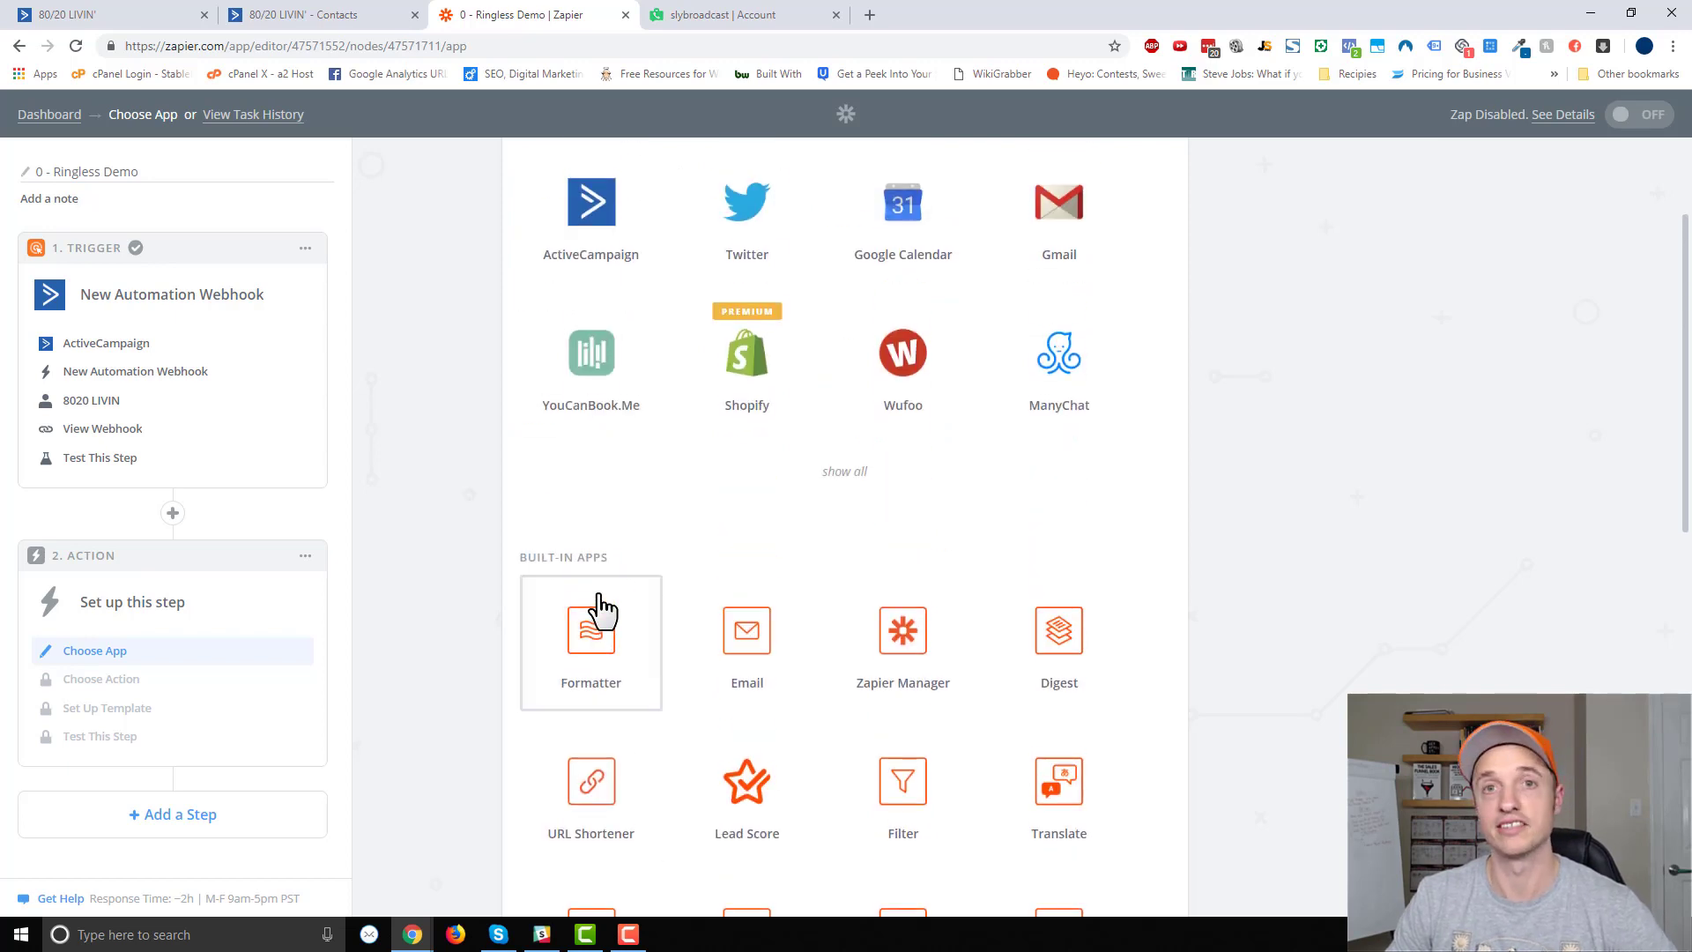
scroll(608, 617, up, 2)
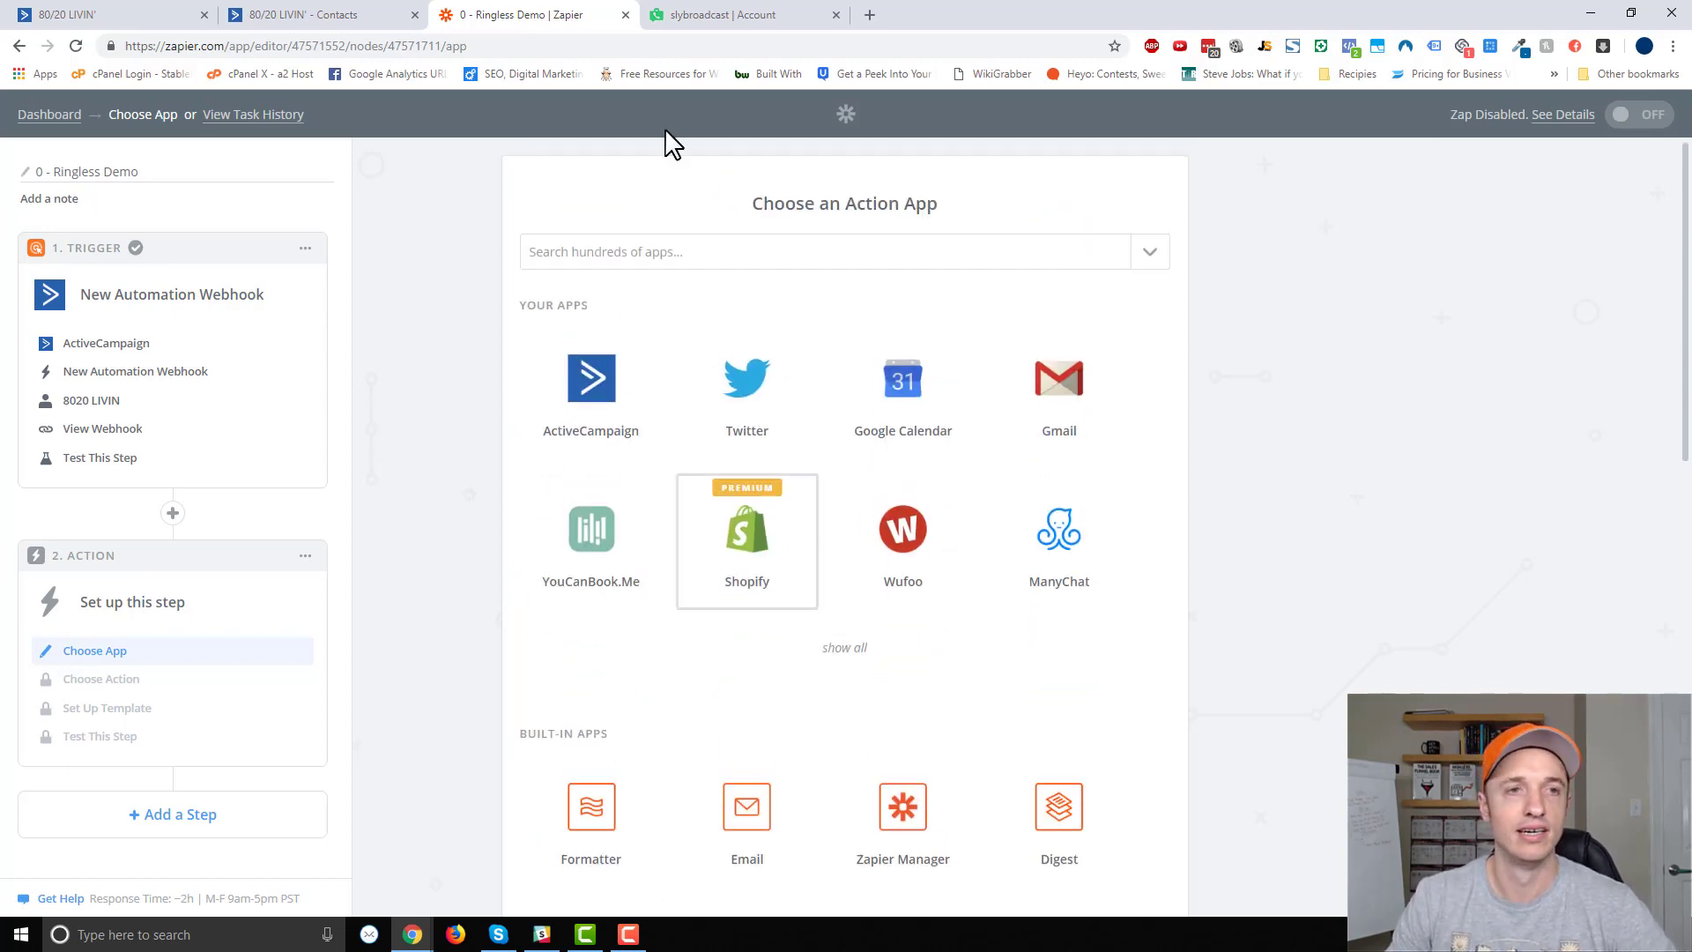
click(703, 16)
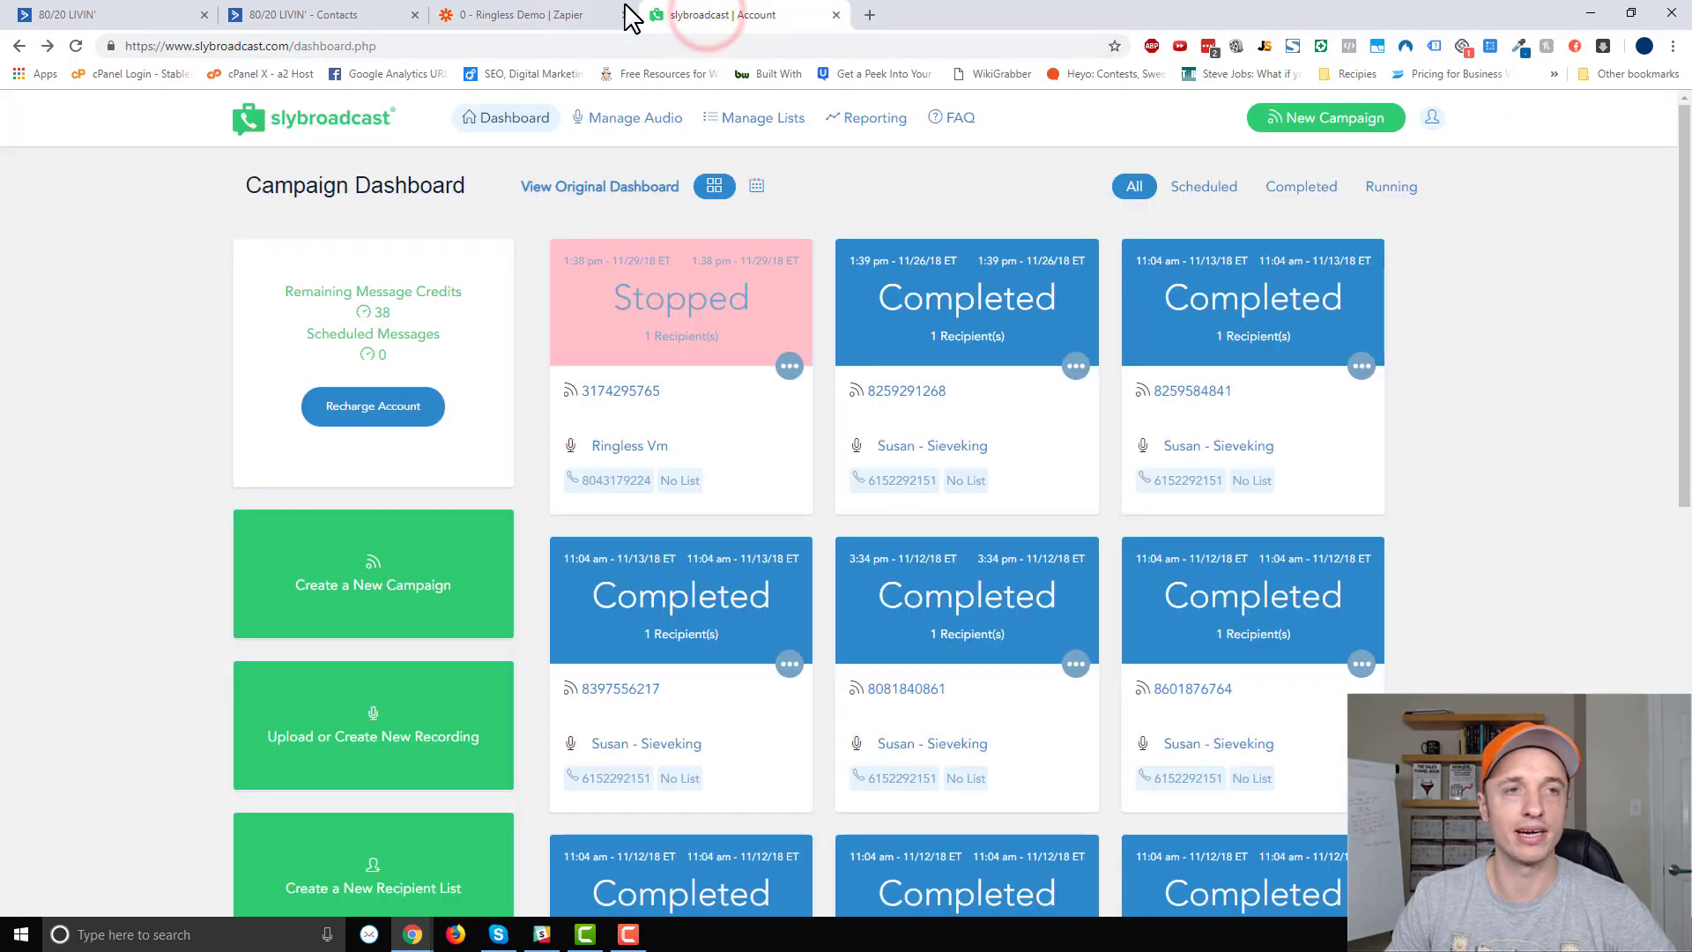
click(531, 16)
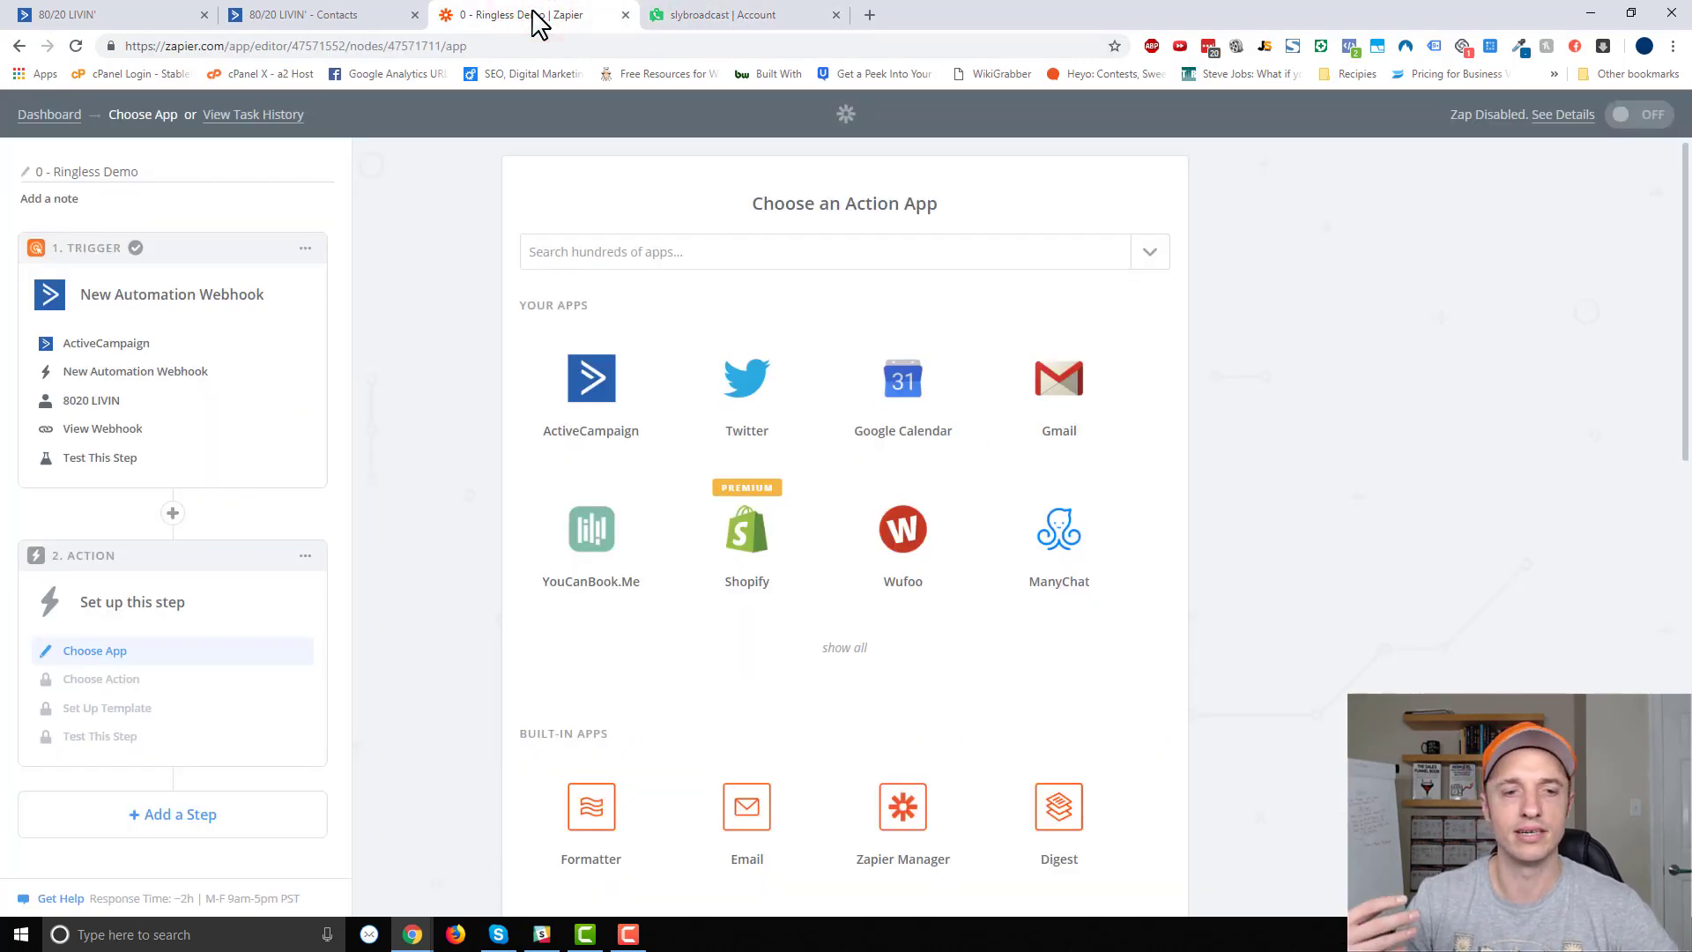
Set the action to Slybroadcast's Start New Campaign Using an Audio File with the connected account.
click(635, 255)
text(sly)
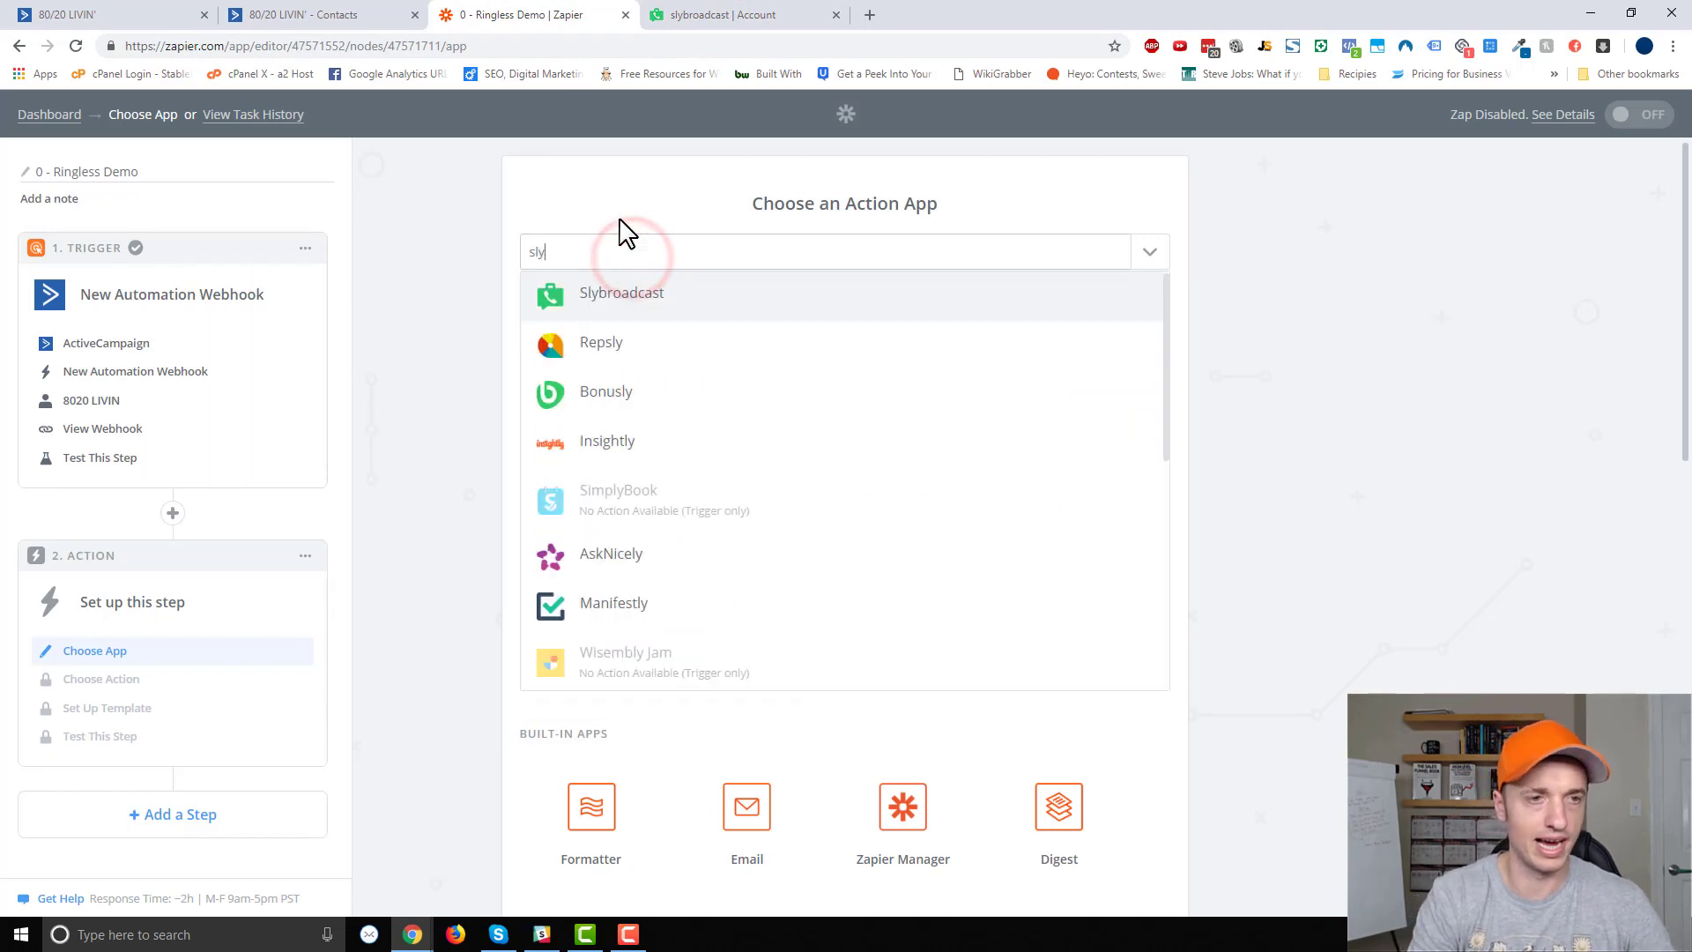
click(660, 299)
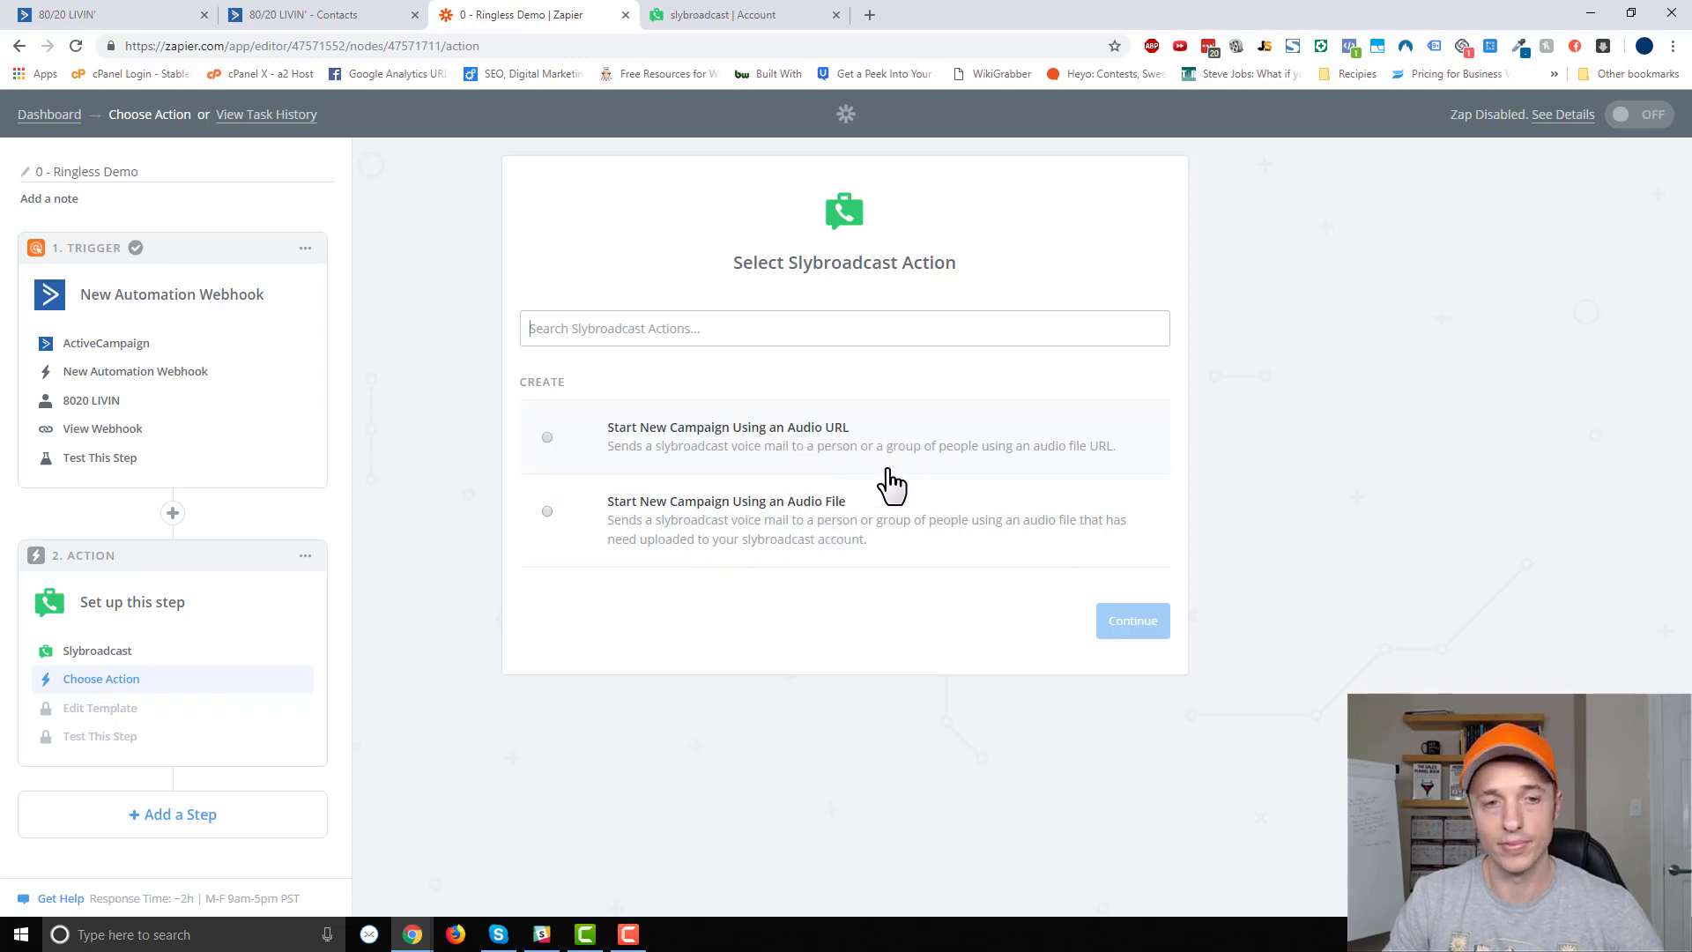
click(830, 513)
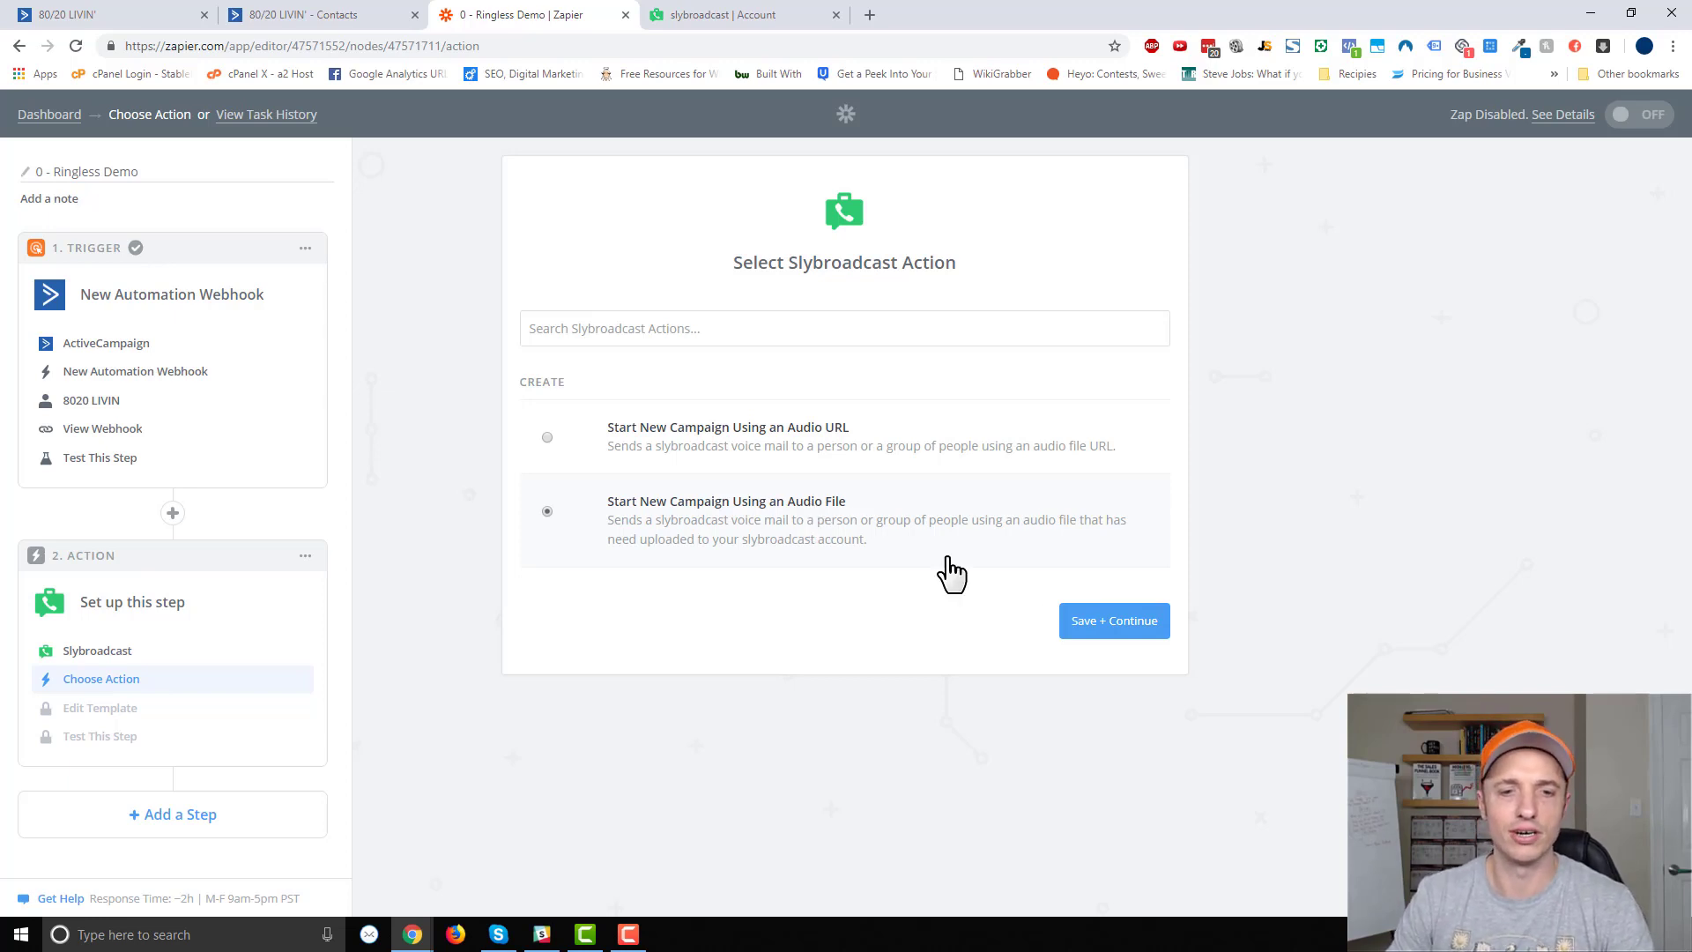
click(1118, 628)
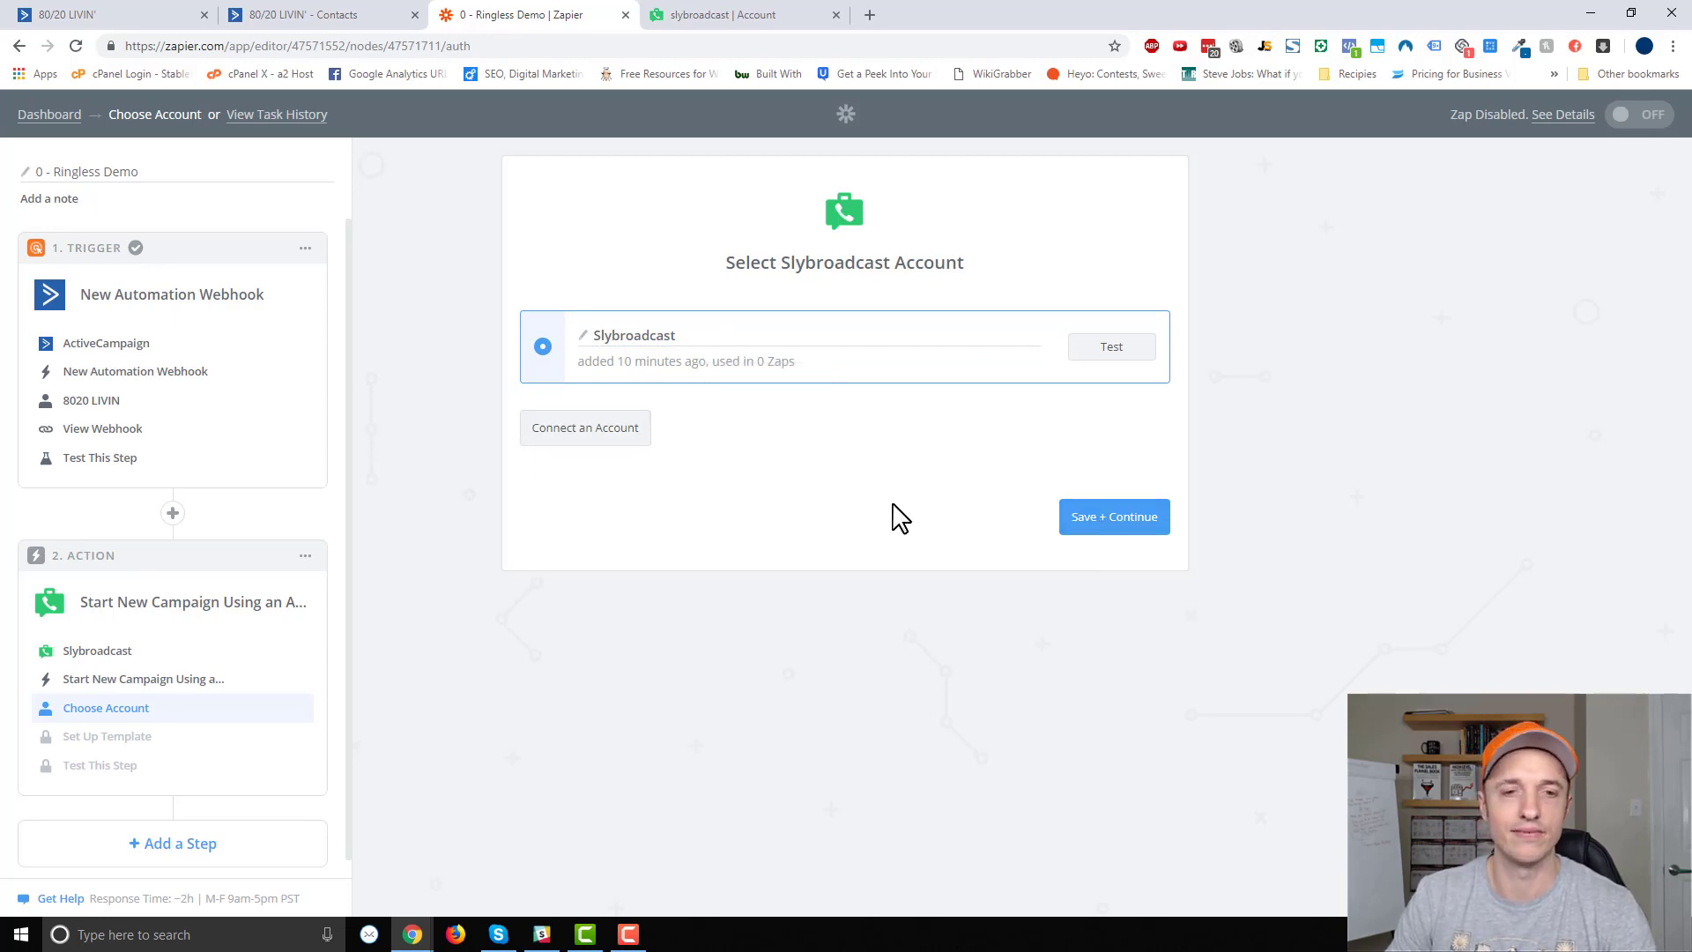
click(1117, 522)
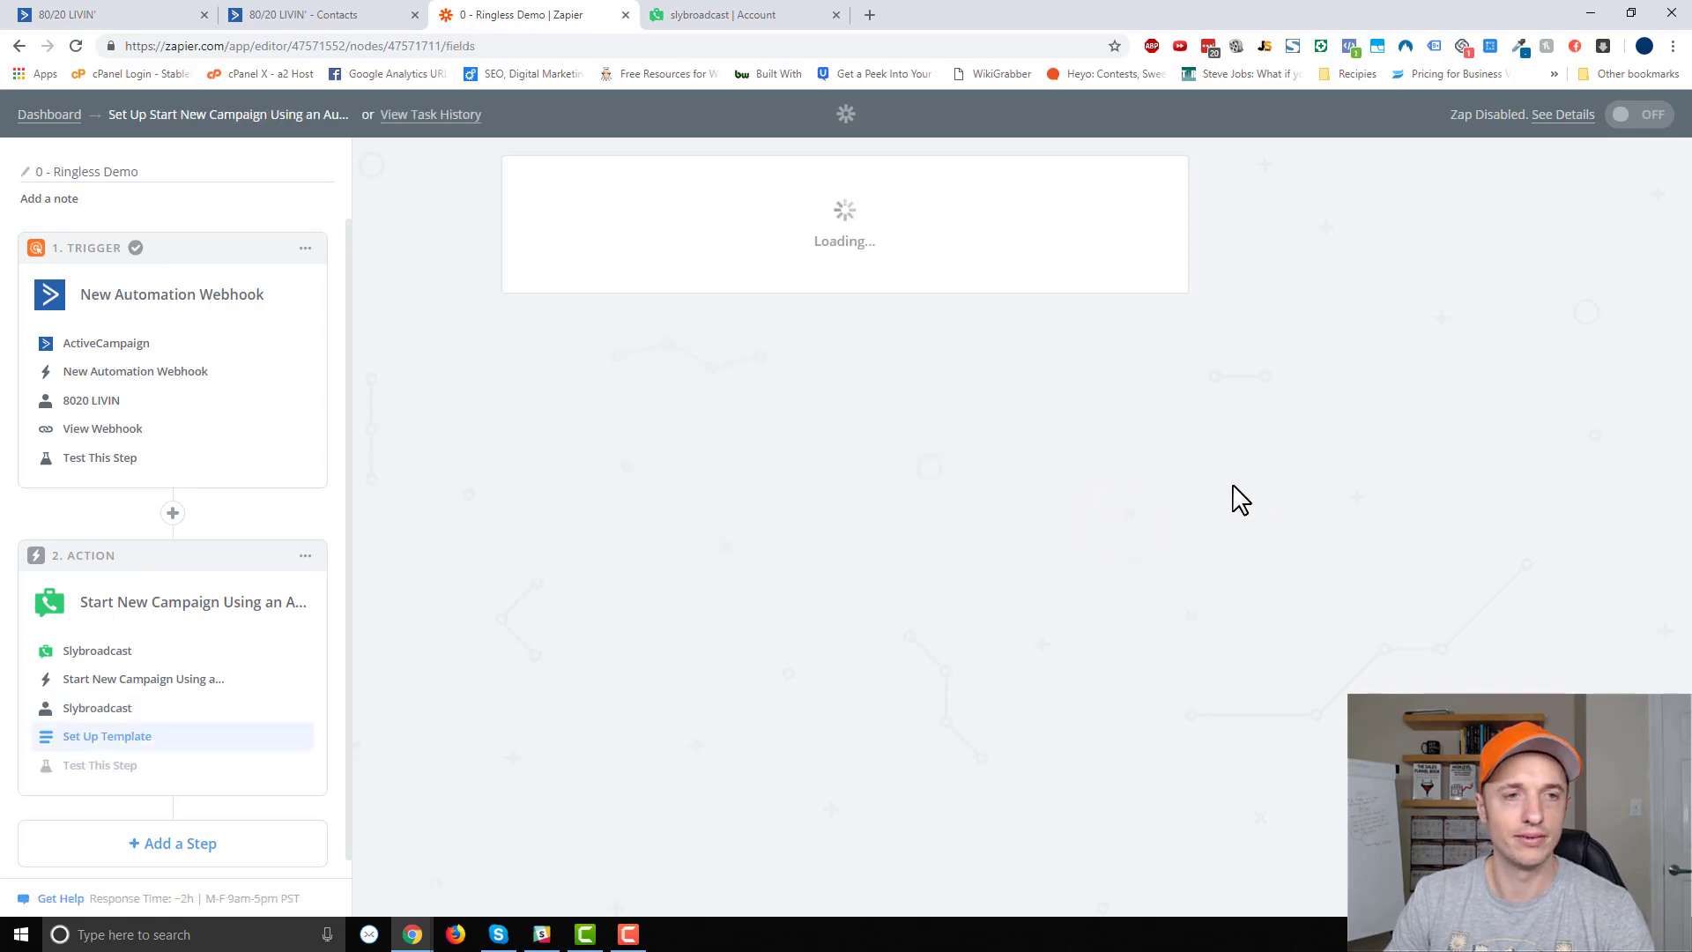
Use the Ringless Vm audio file and map the contact's phone into Destination Number(s).
scroll(1256, 487, down, 2)
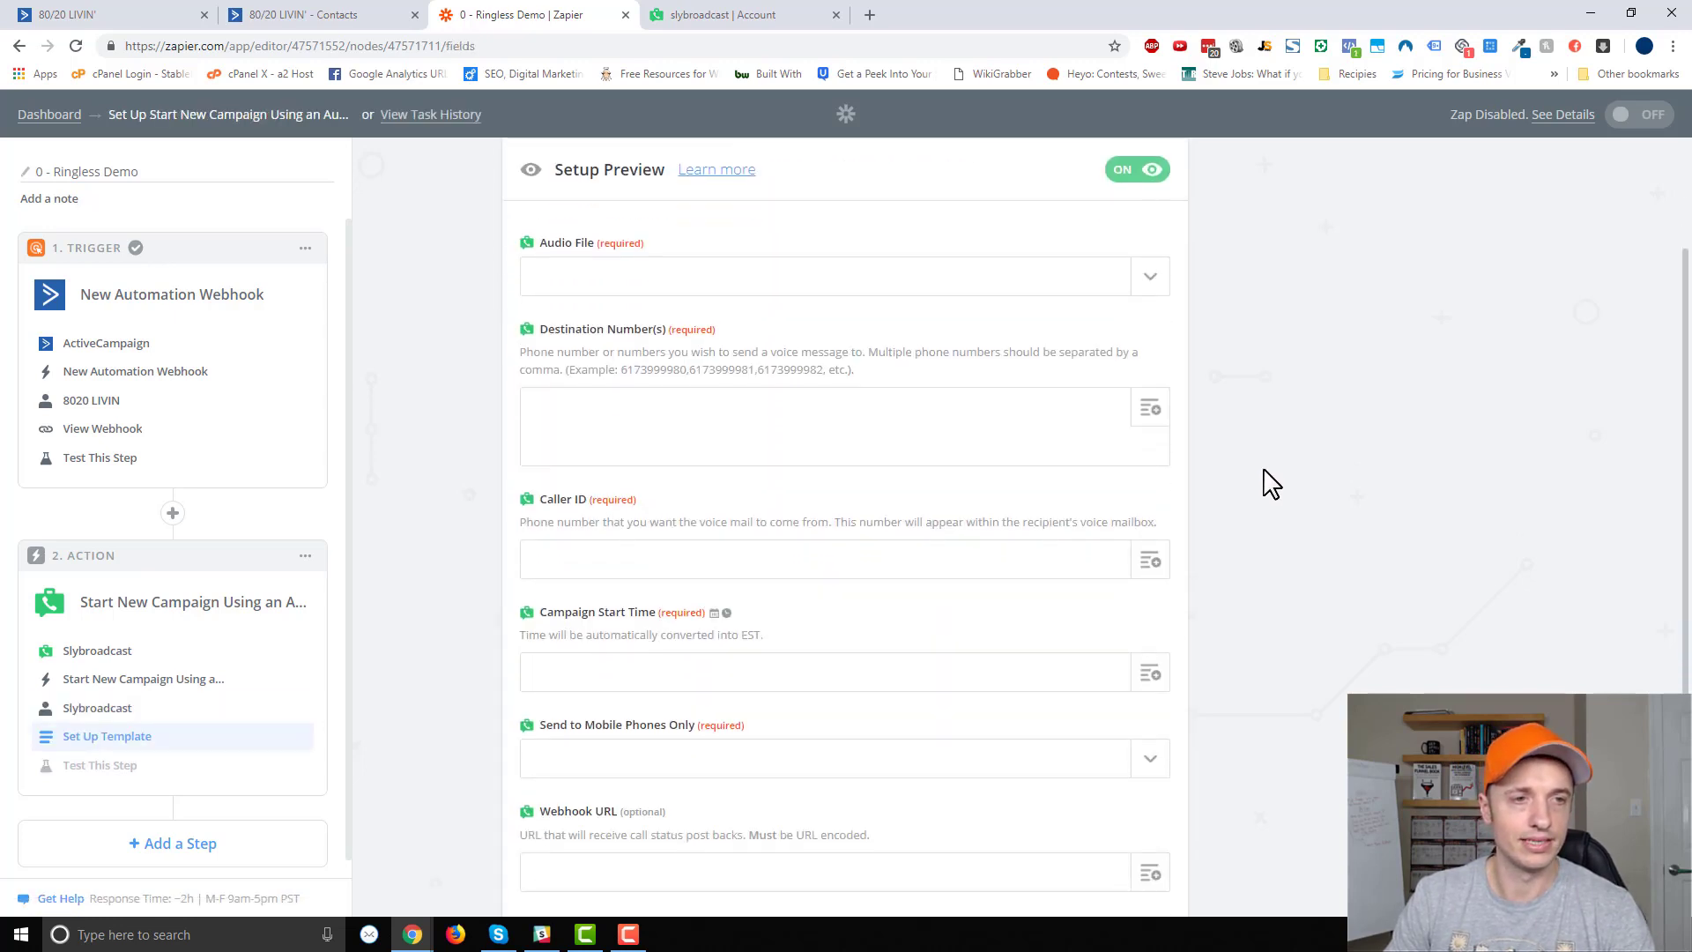
click(1149, 280)
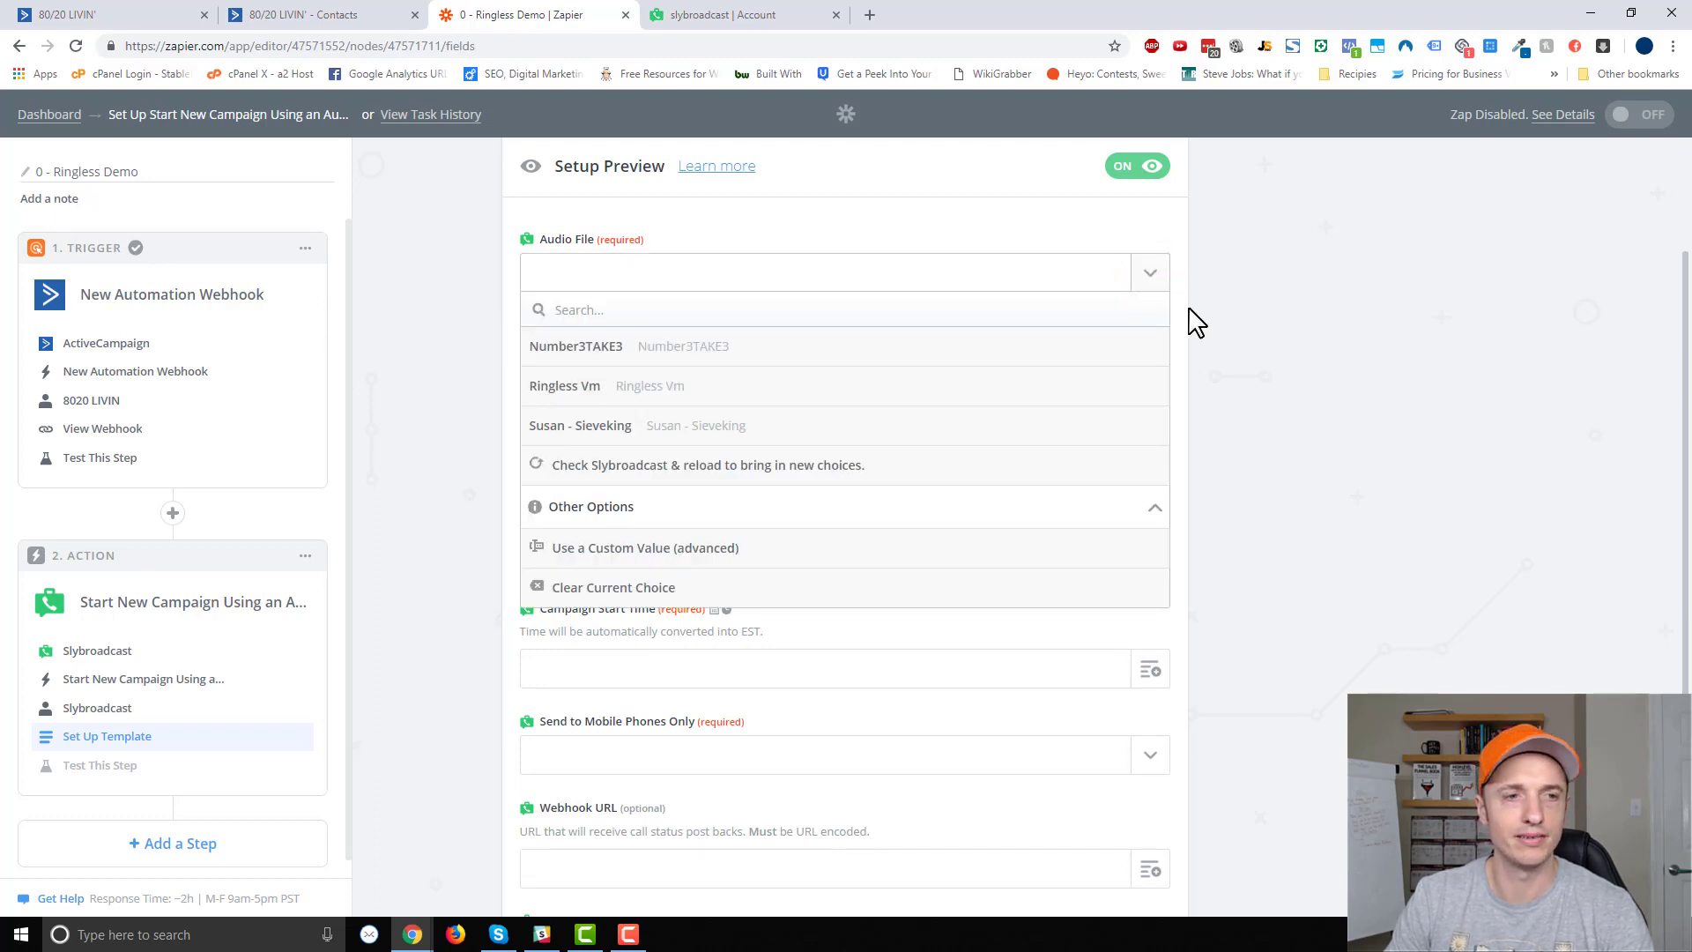
click(610, 387)
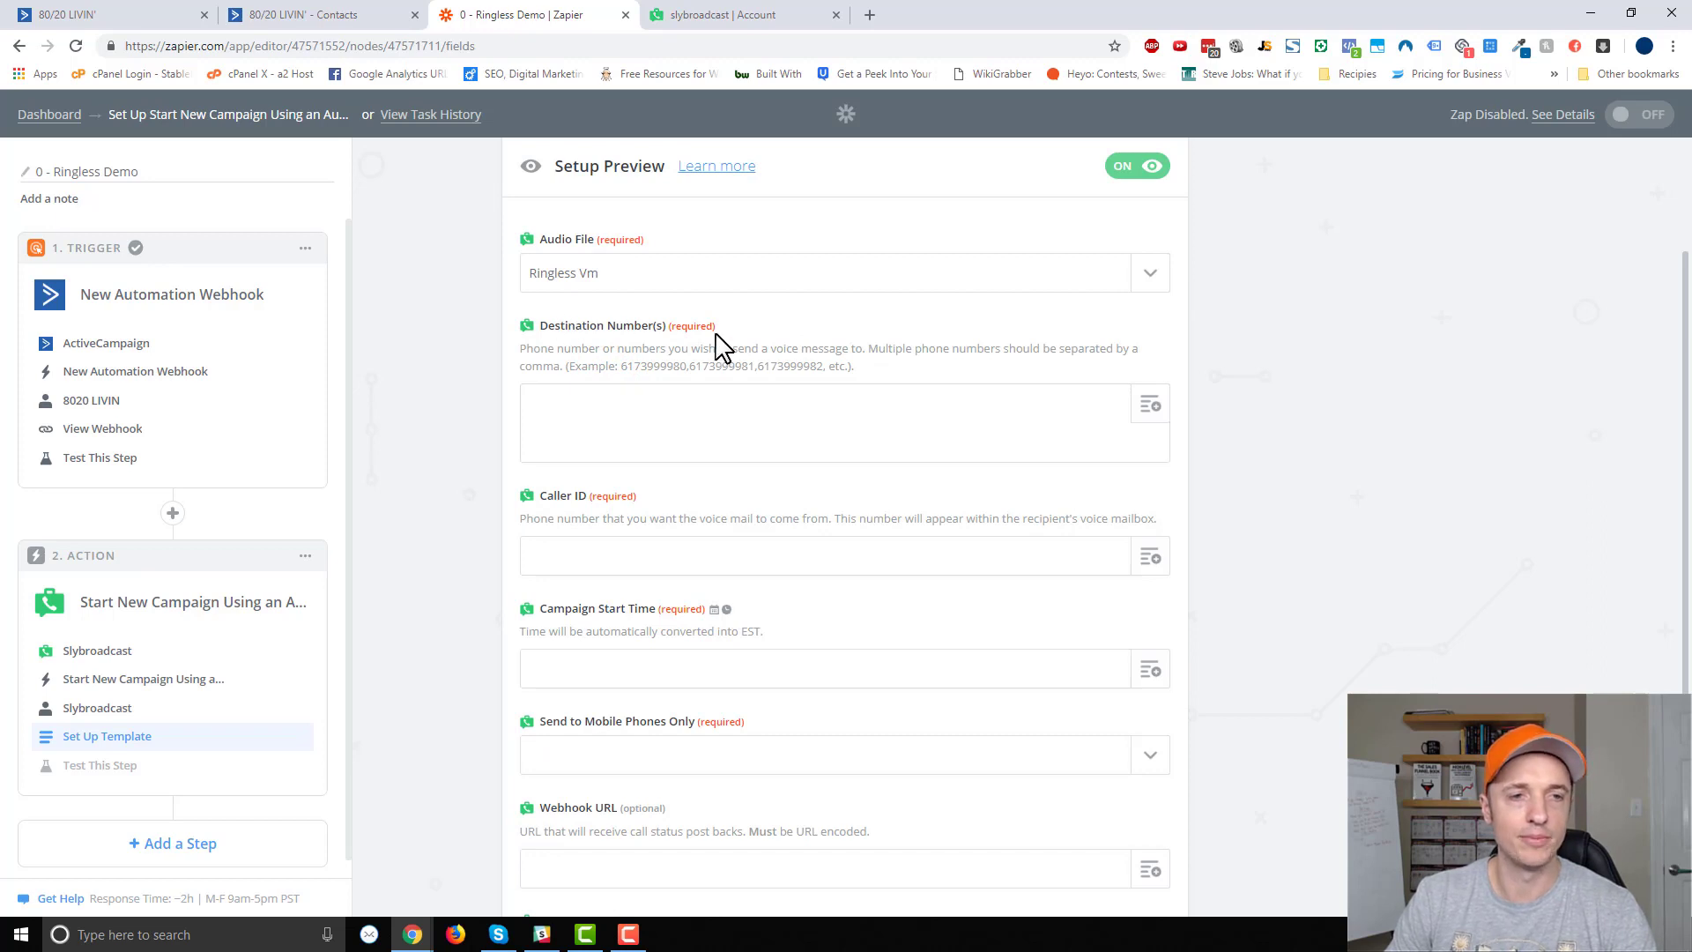
click(1155, 421)
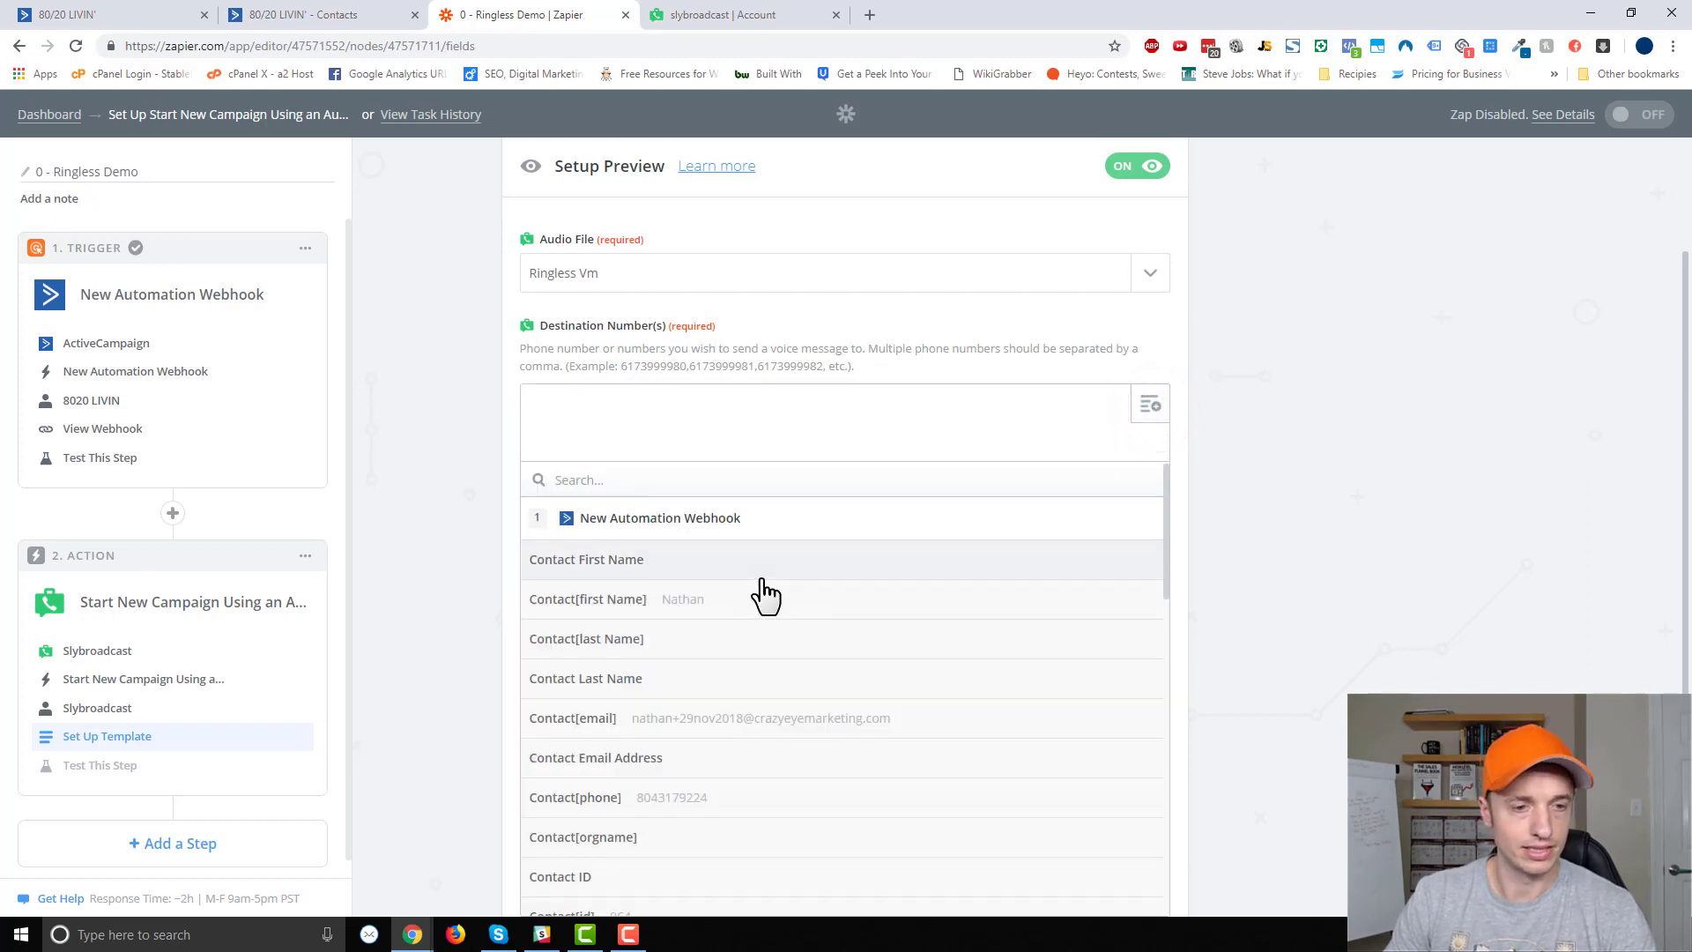
scroll(786, 654, down, 1)
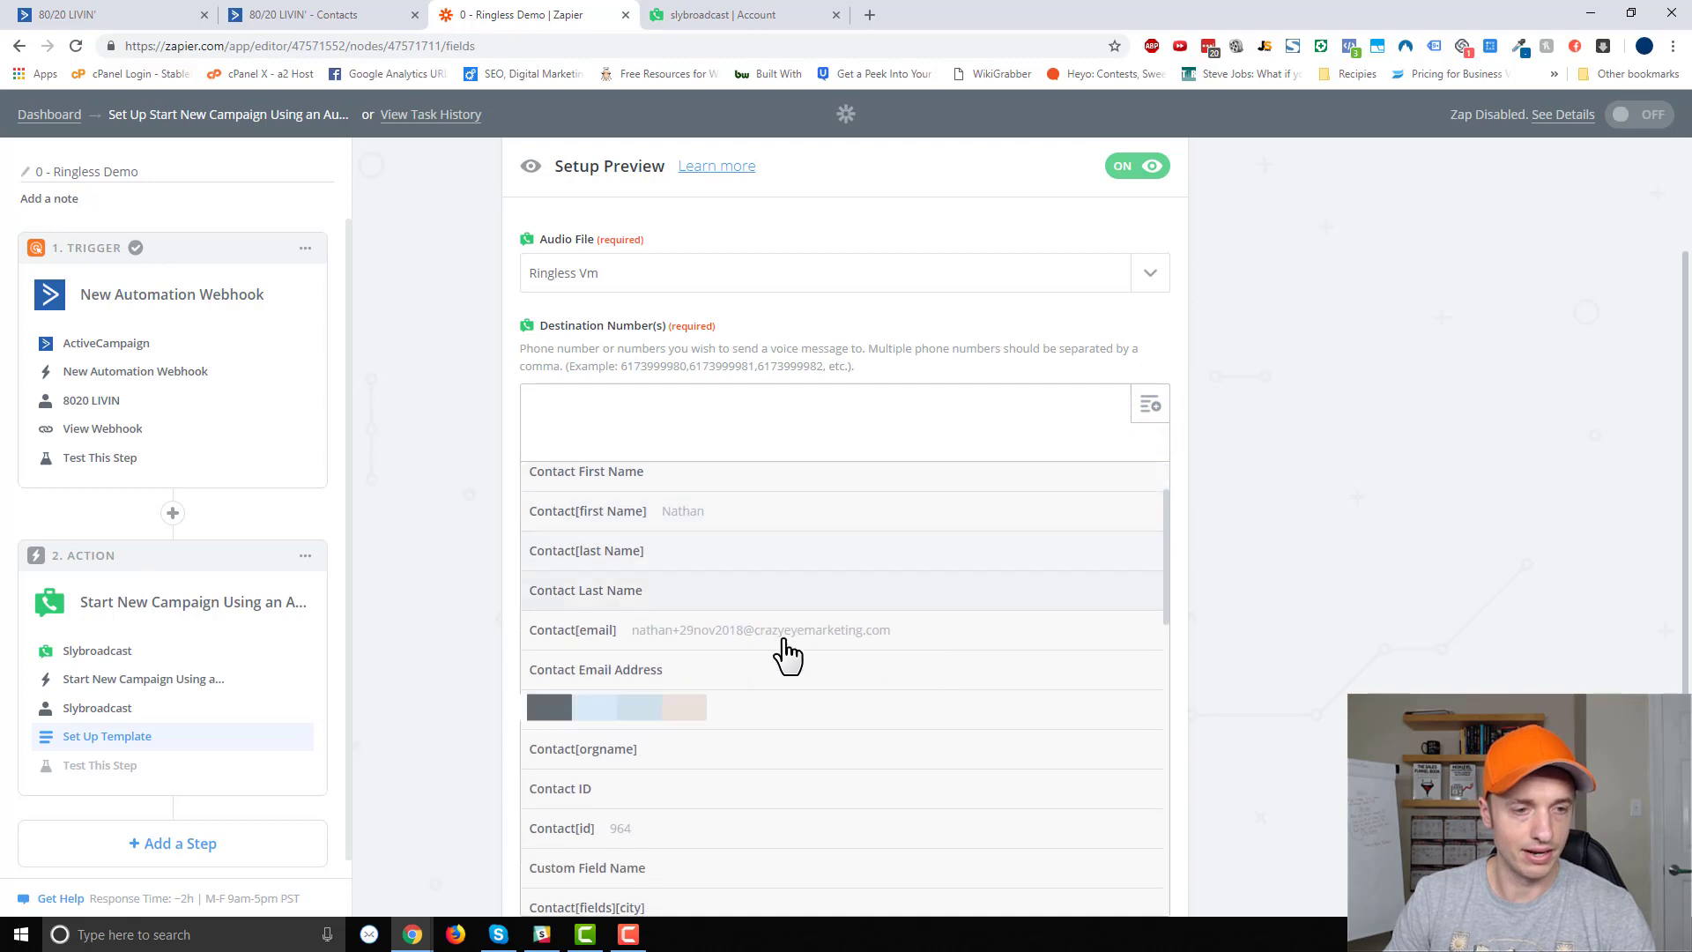
click(681, 731)
Enter the caller's phone number in the Caller ID field.
scroll(1449, 436, down, 3)
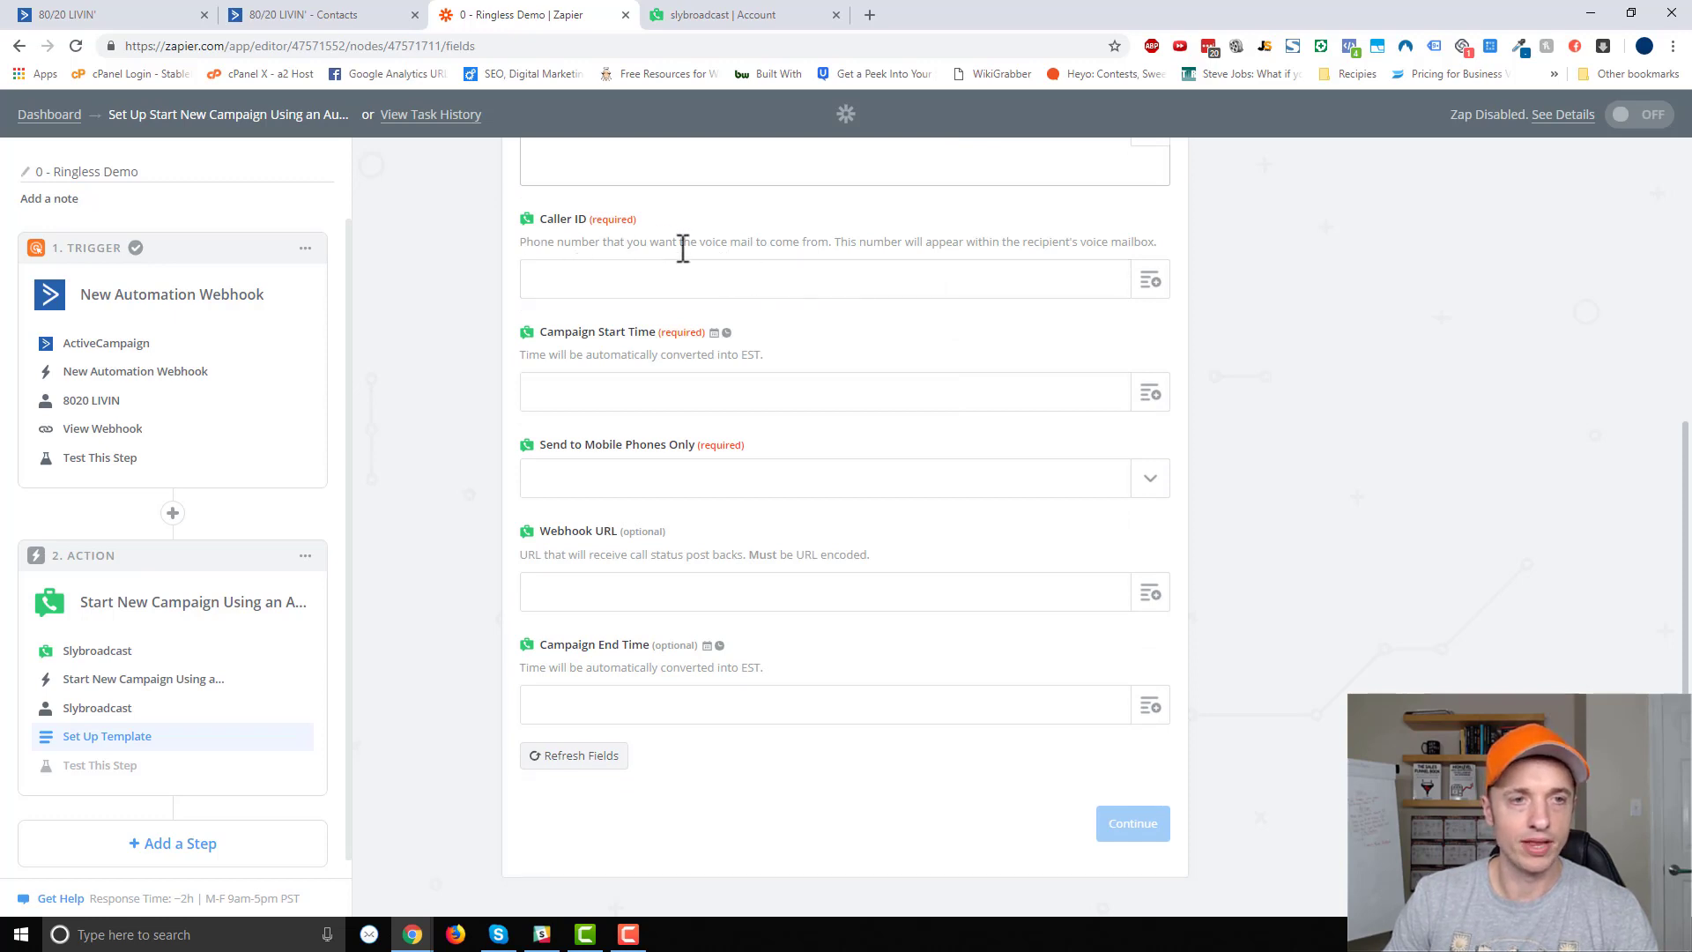
click(927, 277)
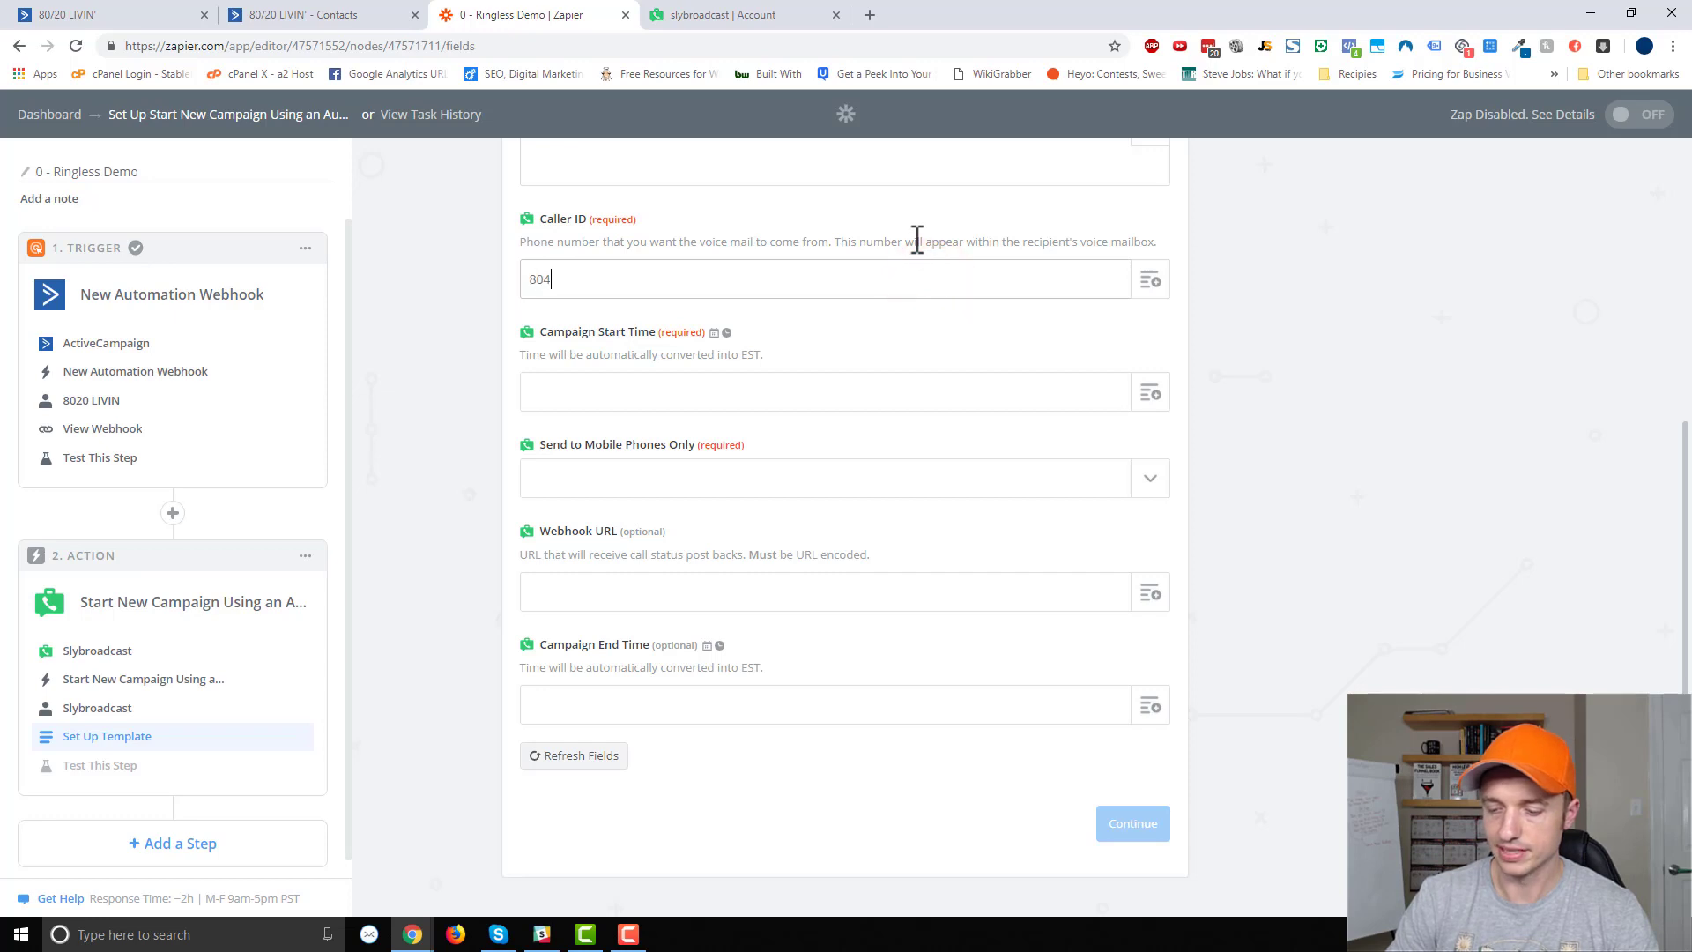
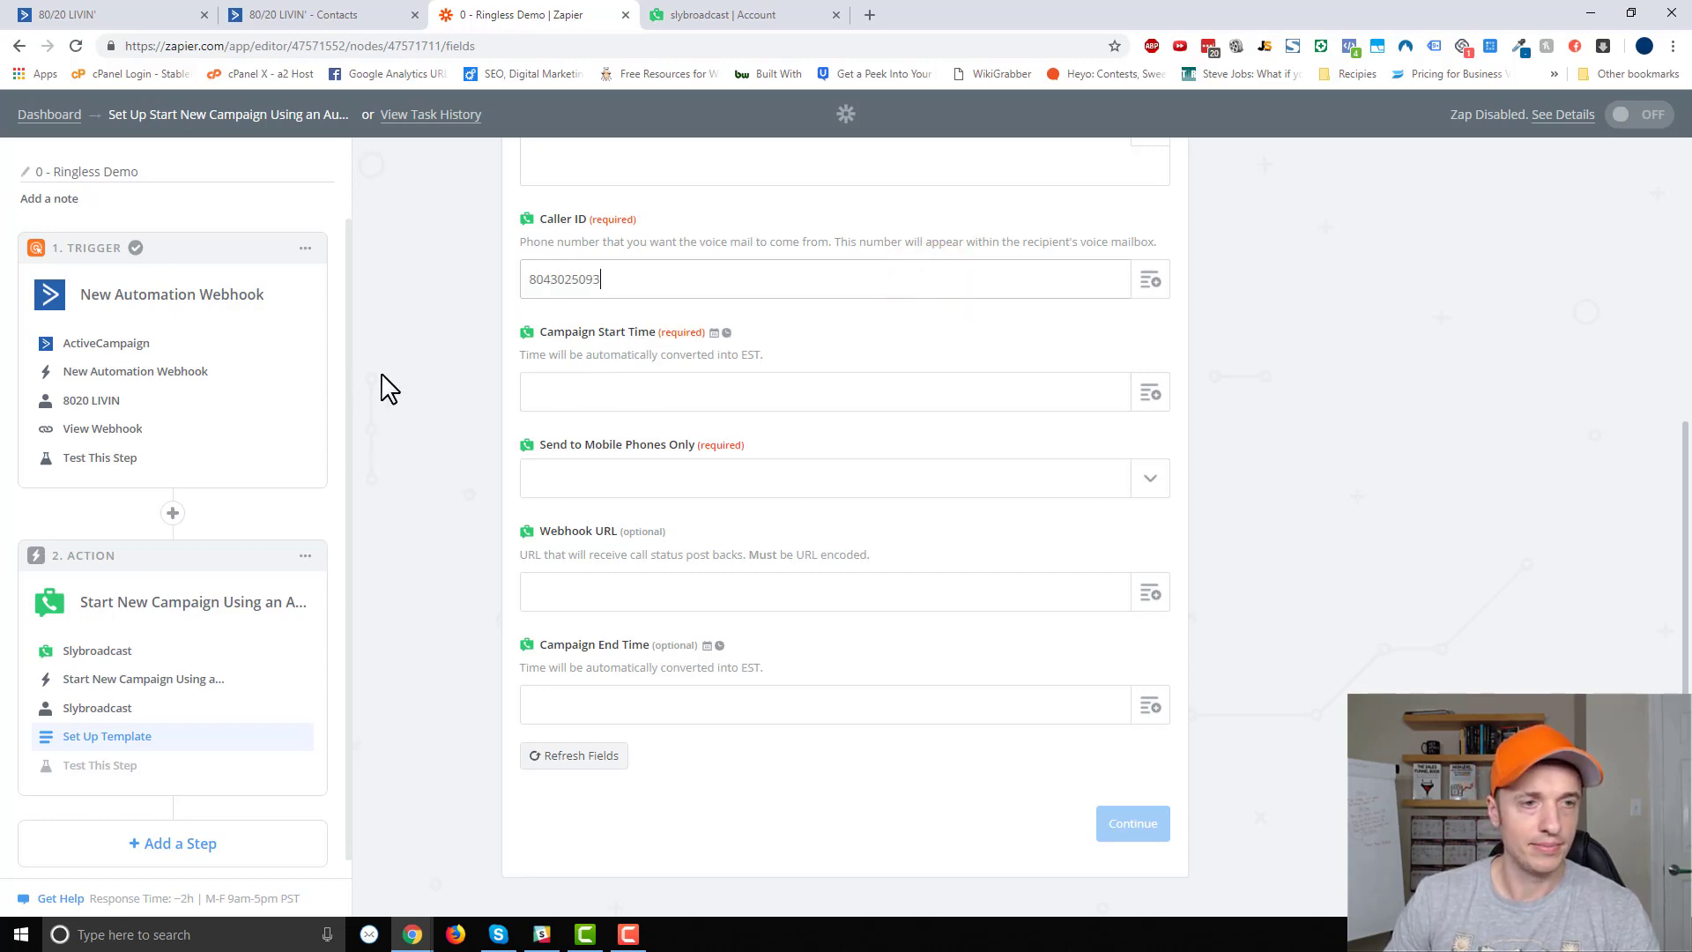
click(872, 15)
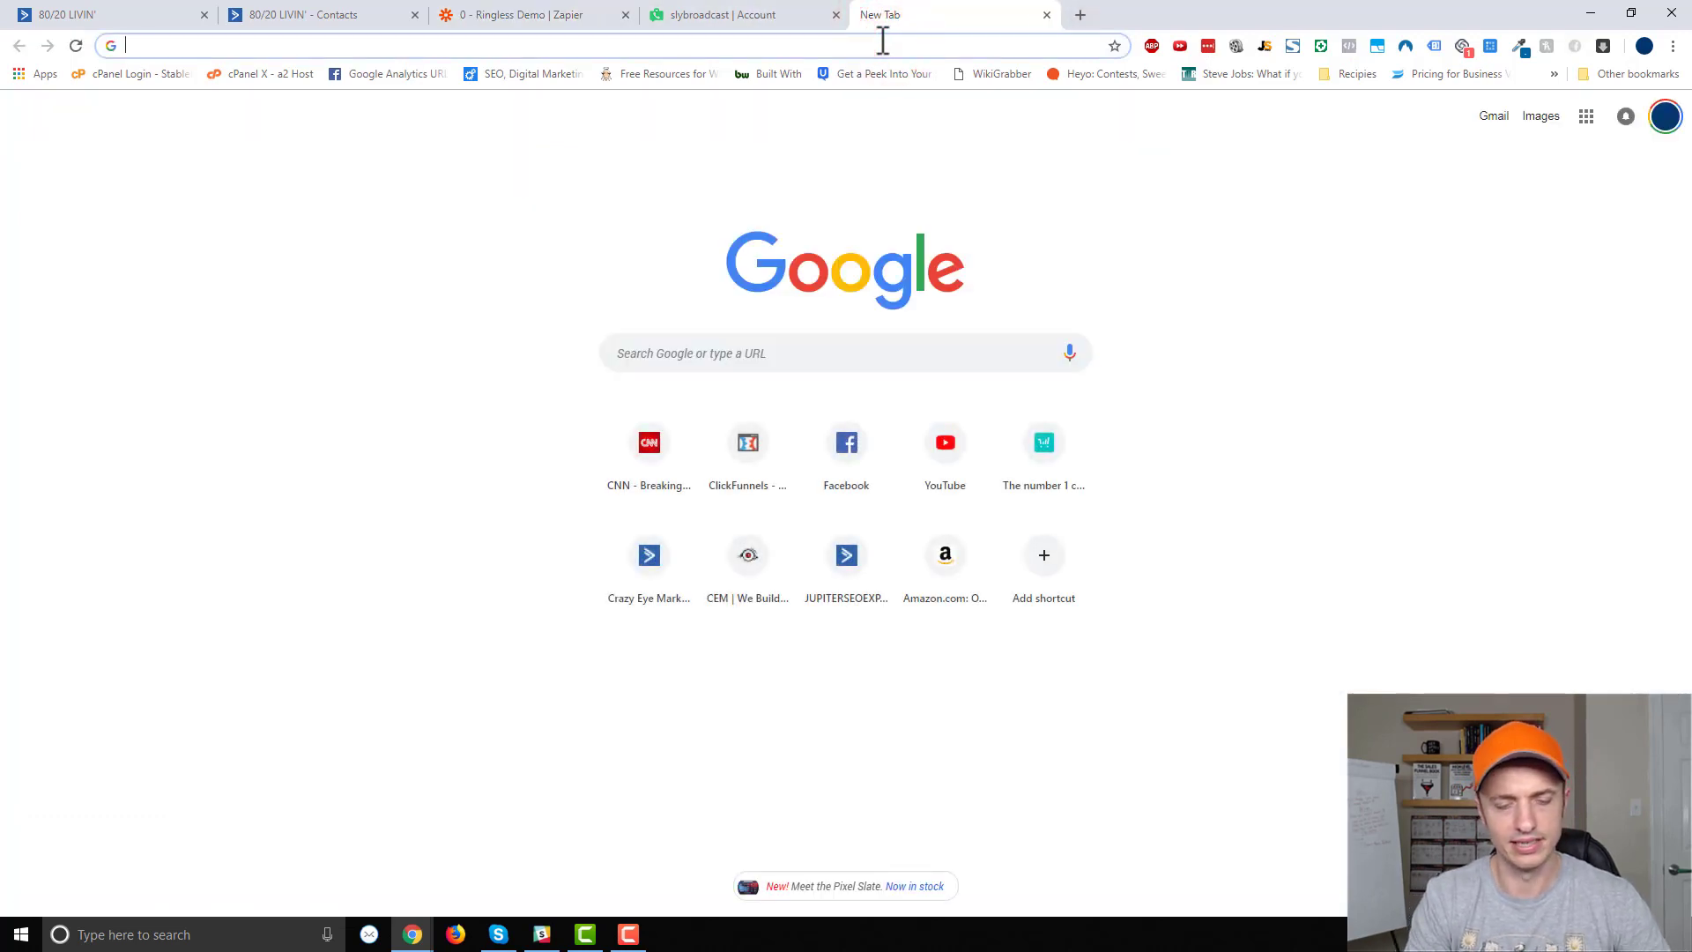
Find Zapier's Modifying Dates & Times help page and copy the {{zap_meta_human_now}} placeholder.
text(zapier da)
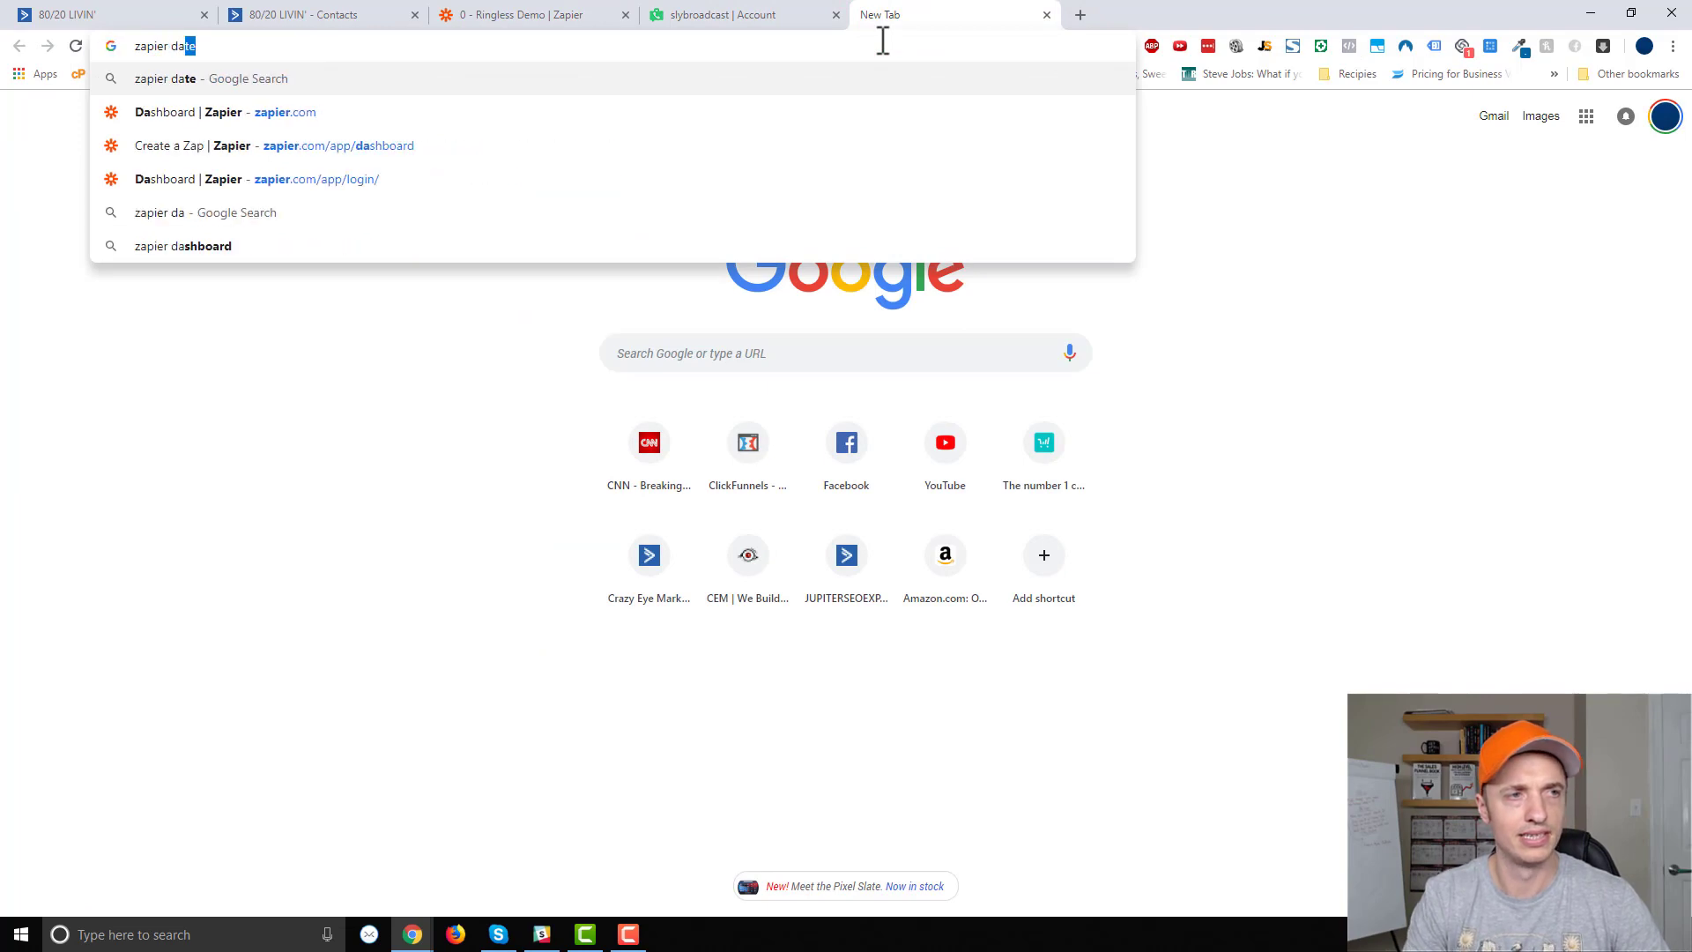
key(Return)
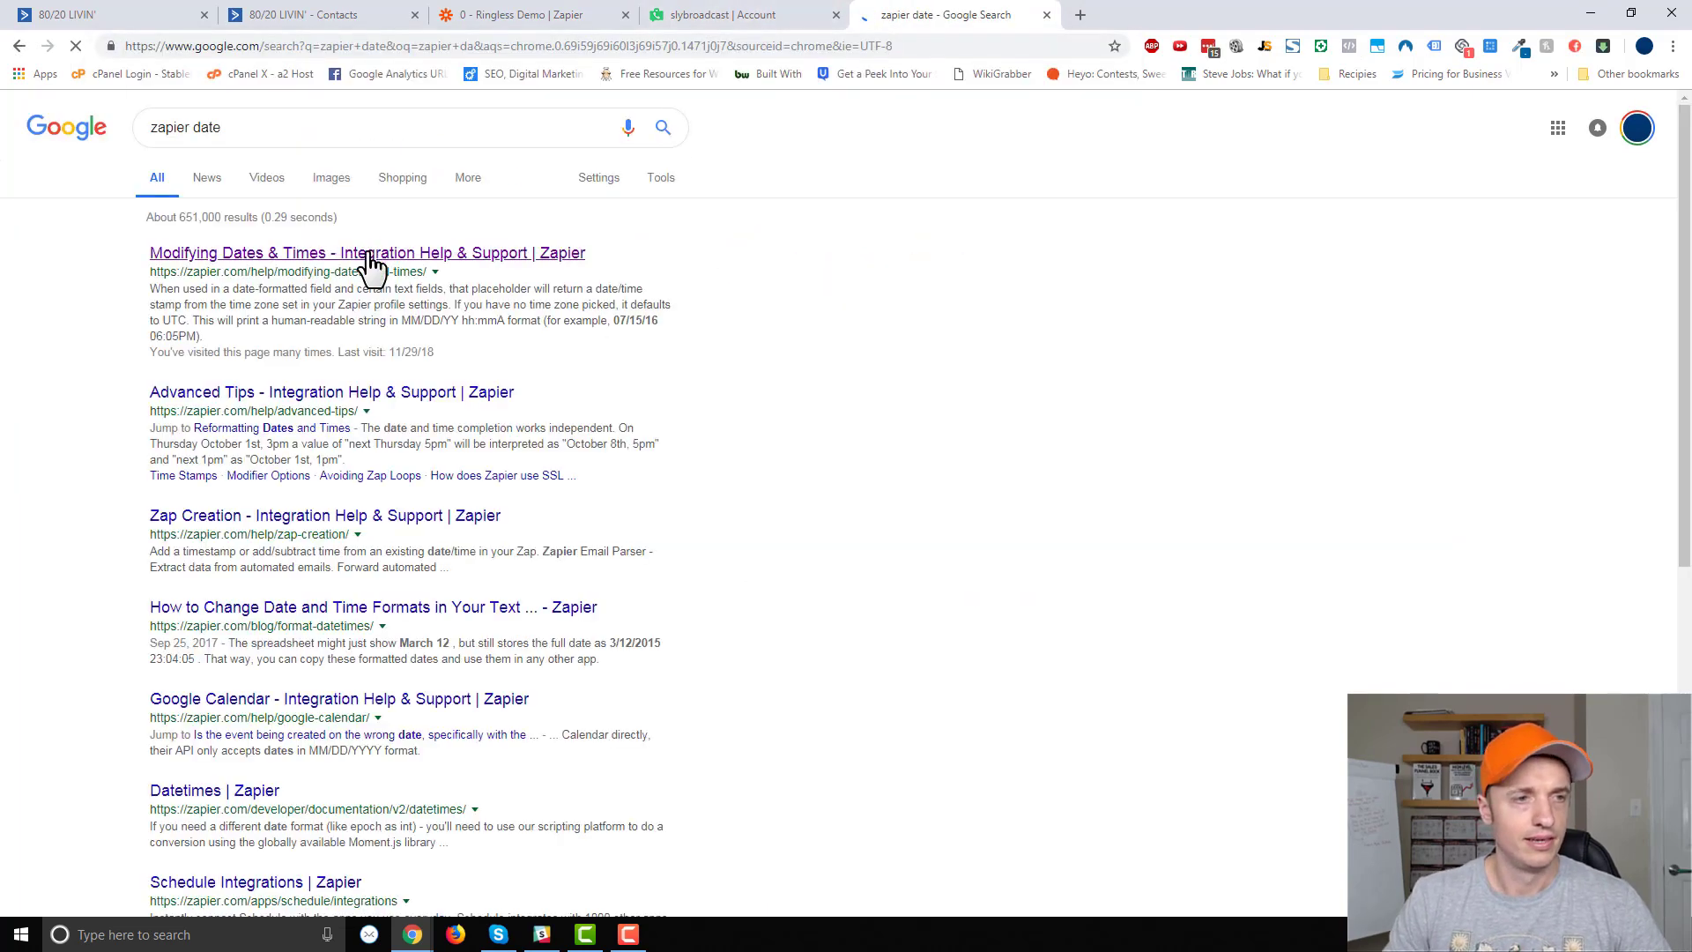
click(368, 253)
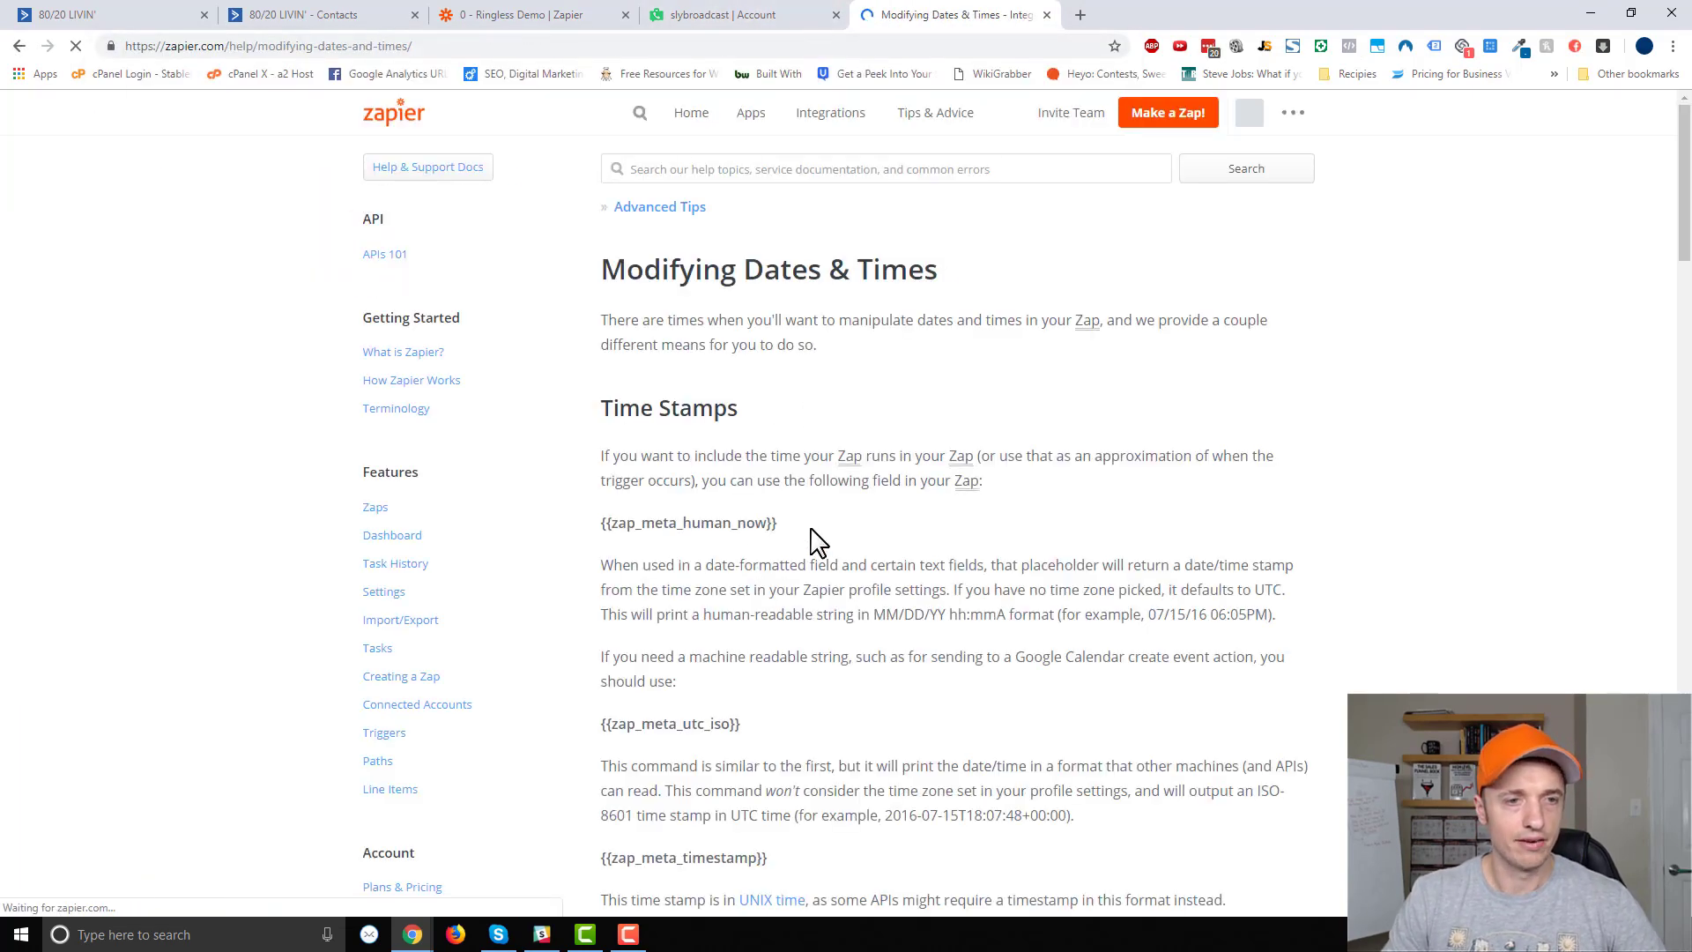
drag(807, 530, 592, 531)
key(ctrl+c)
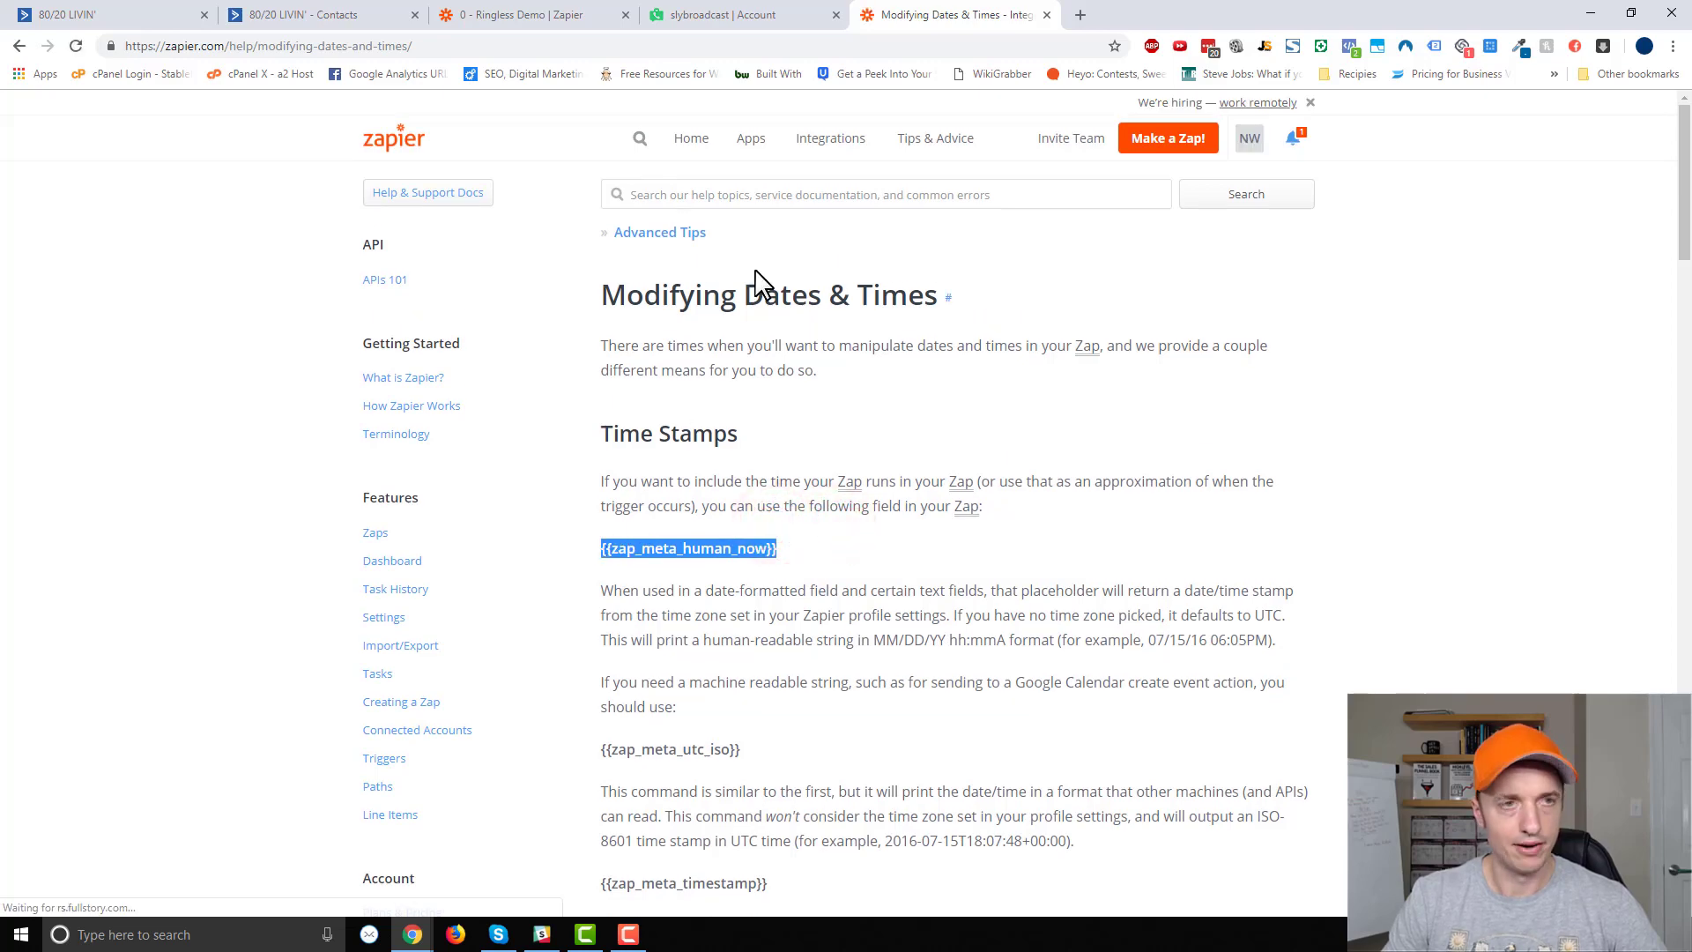
click(509, 18)
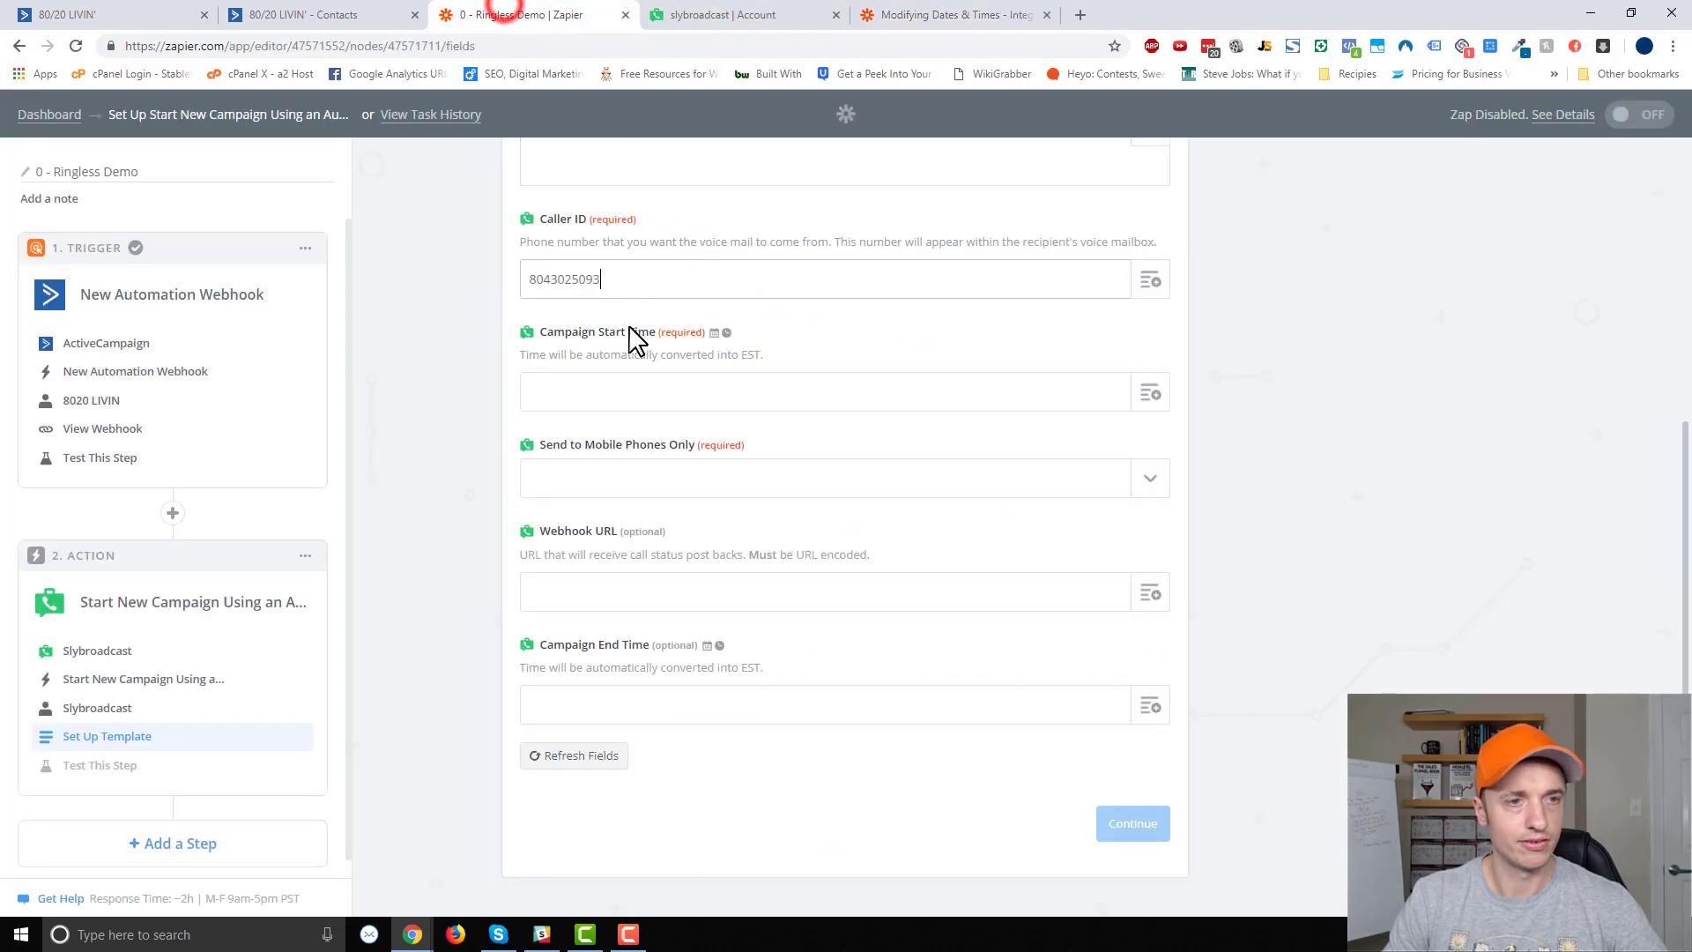
Put {{zap_meta_human_now}} in Campaign Start Time, set Send to Mobile Phones Only to No, and continue.
click(653, 381)
key(ctrl+v)
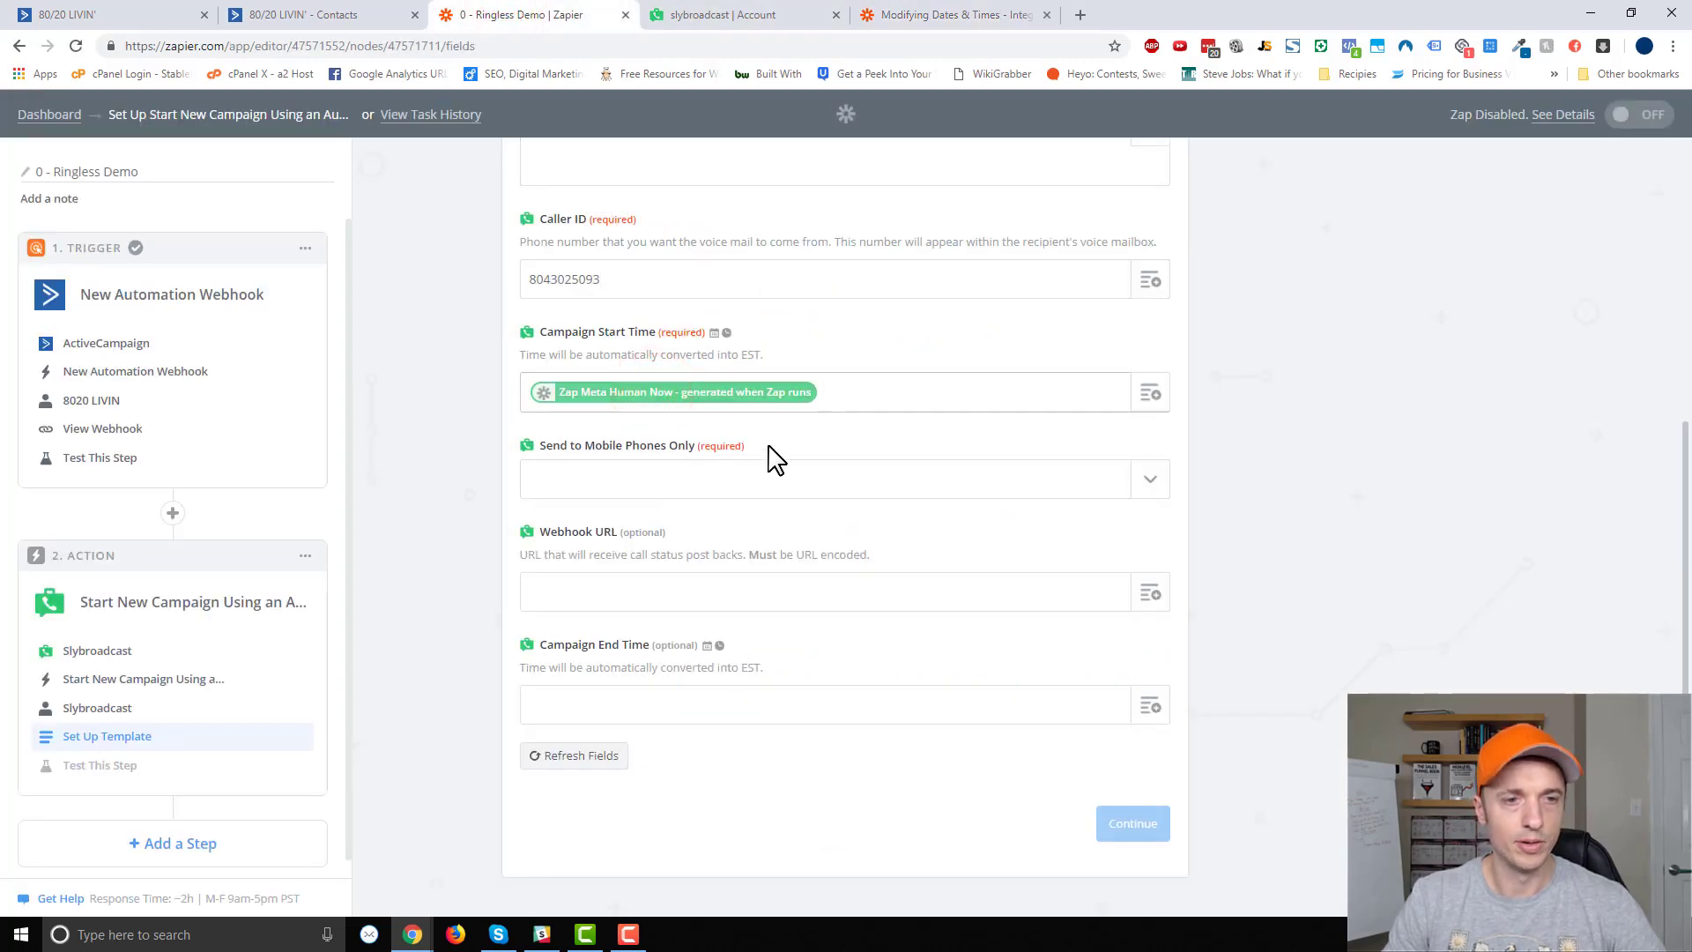
click(1146, 479)
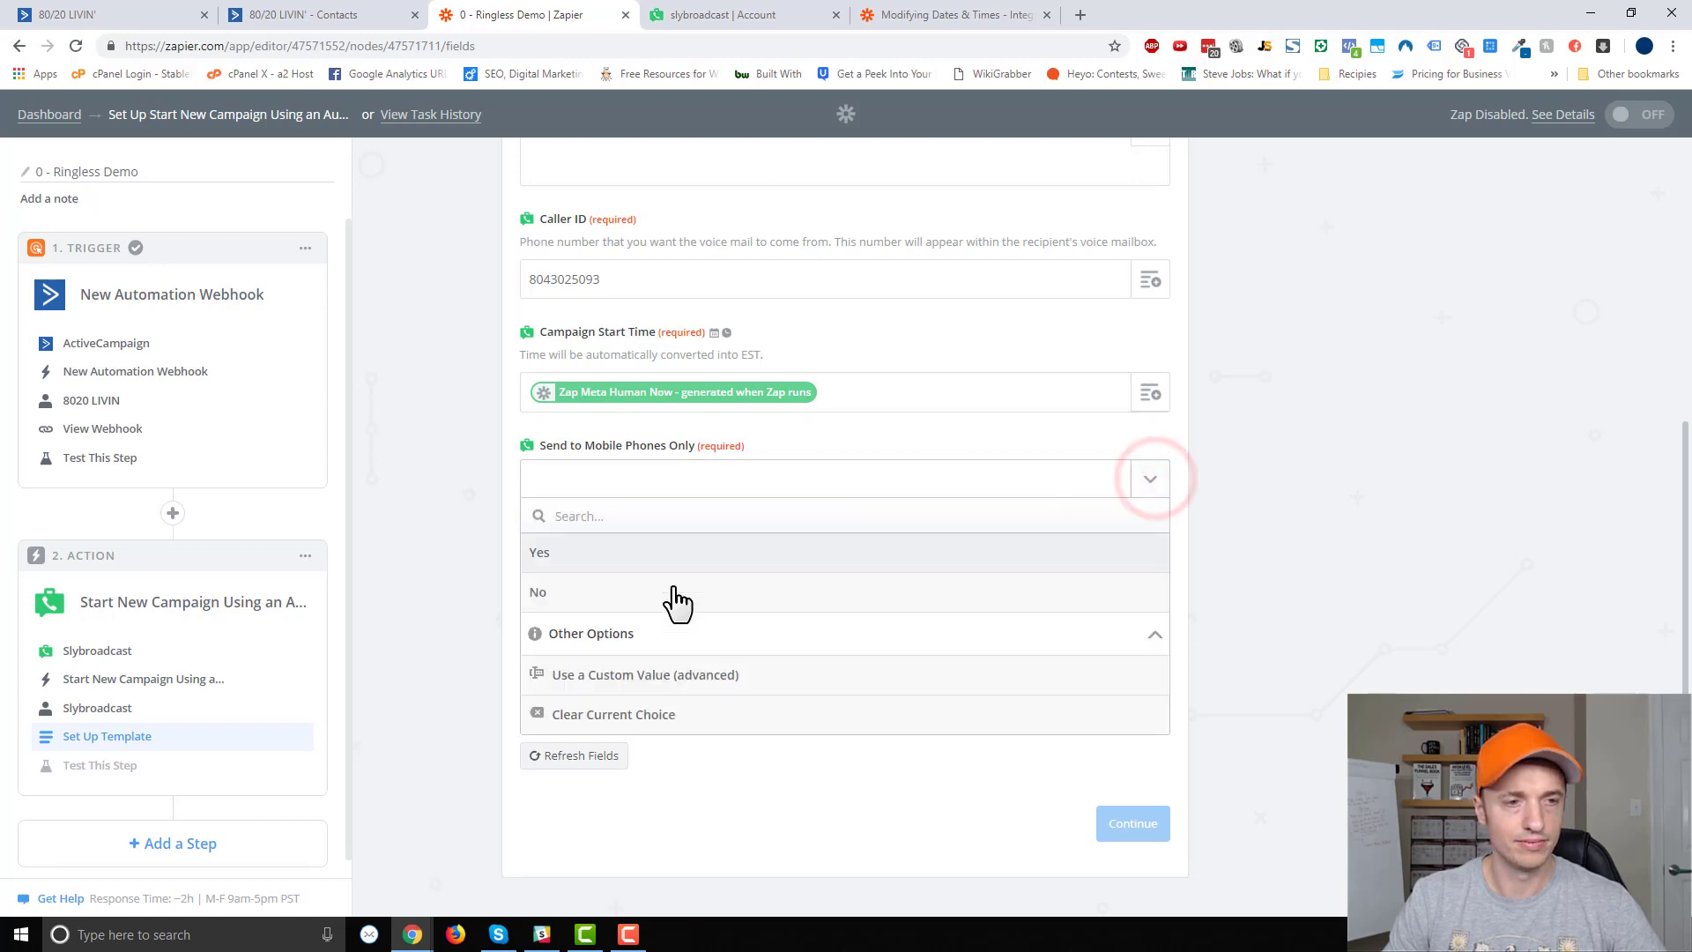
click(667, 592)
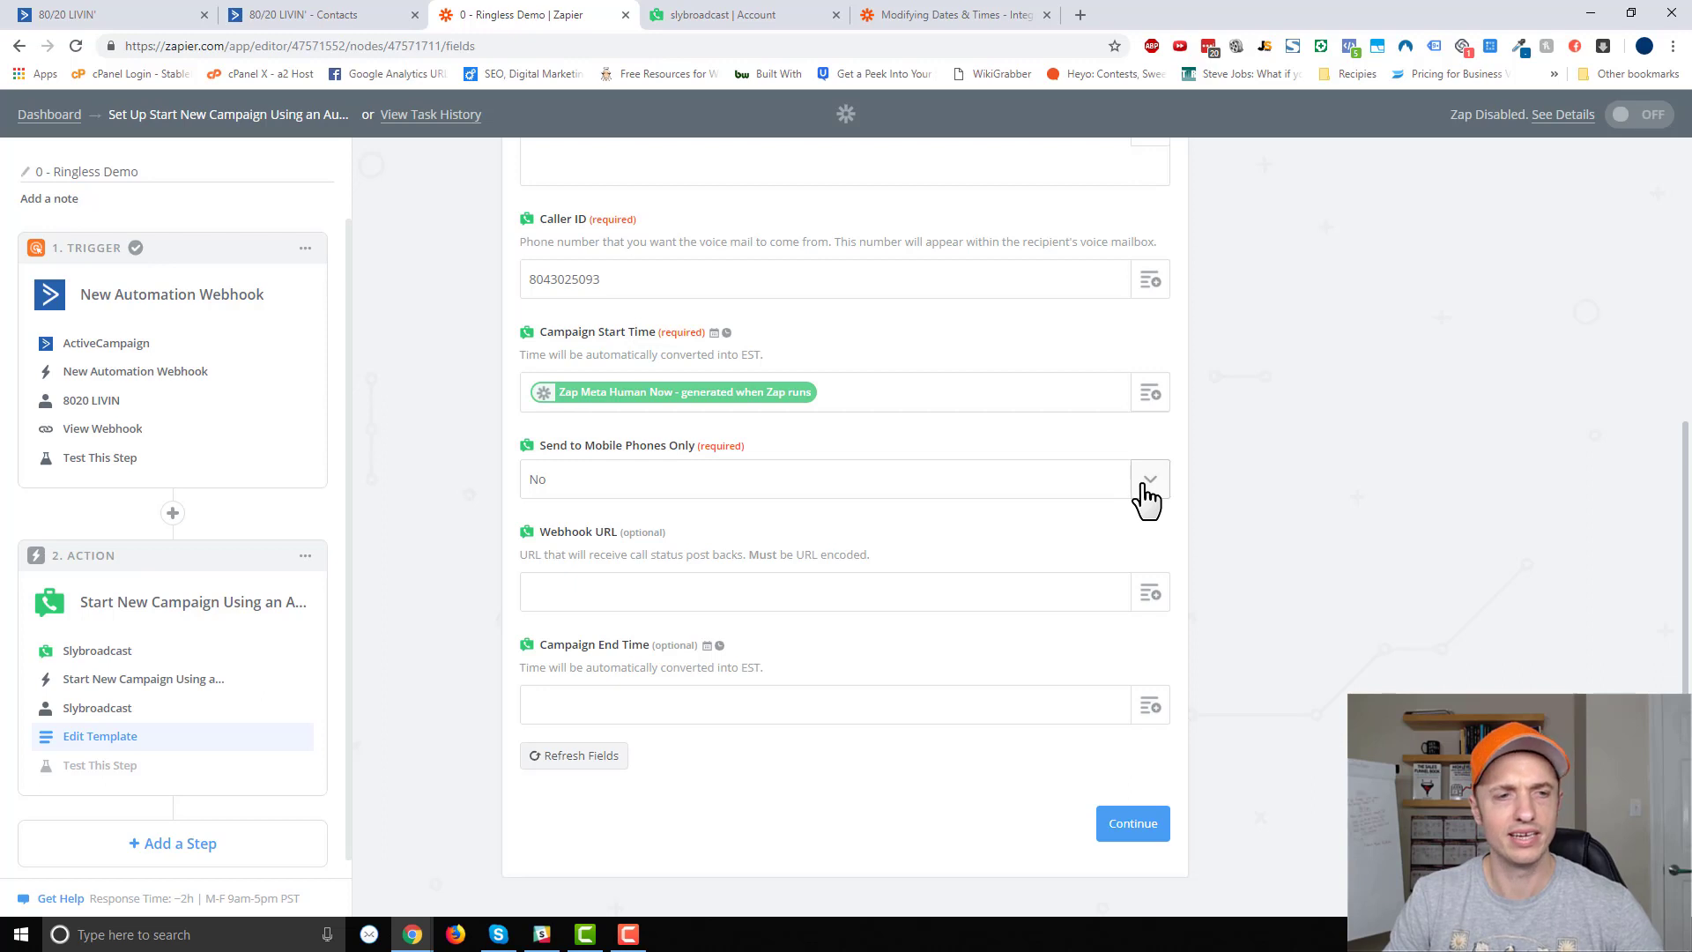
scroll(1144, 483, down, 1)
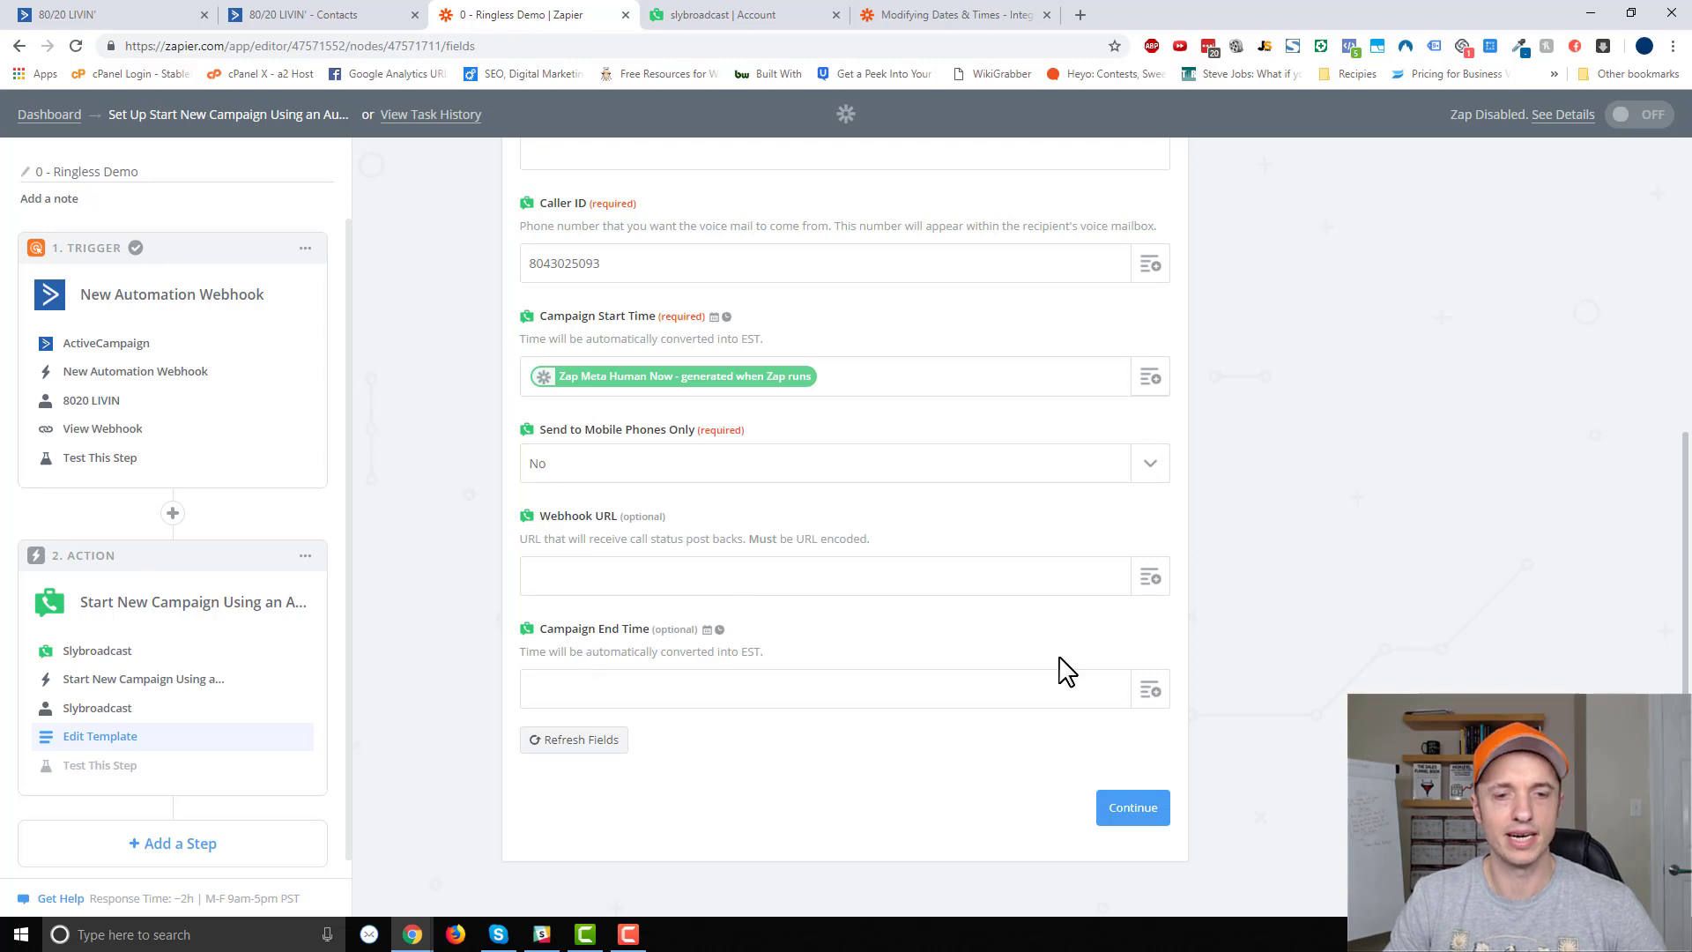
click(1142, 815)
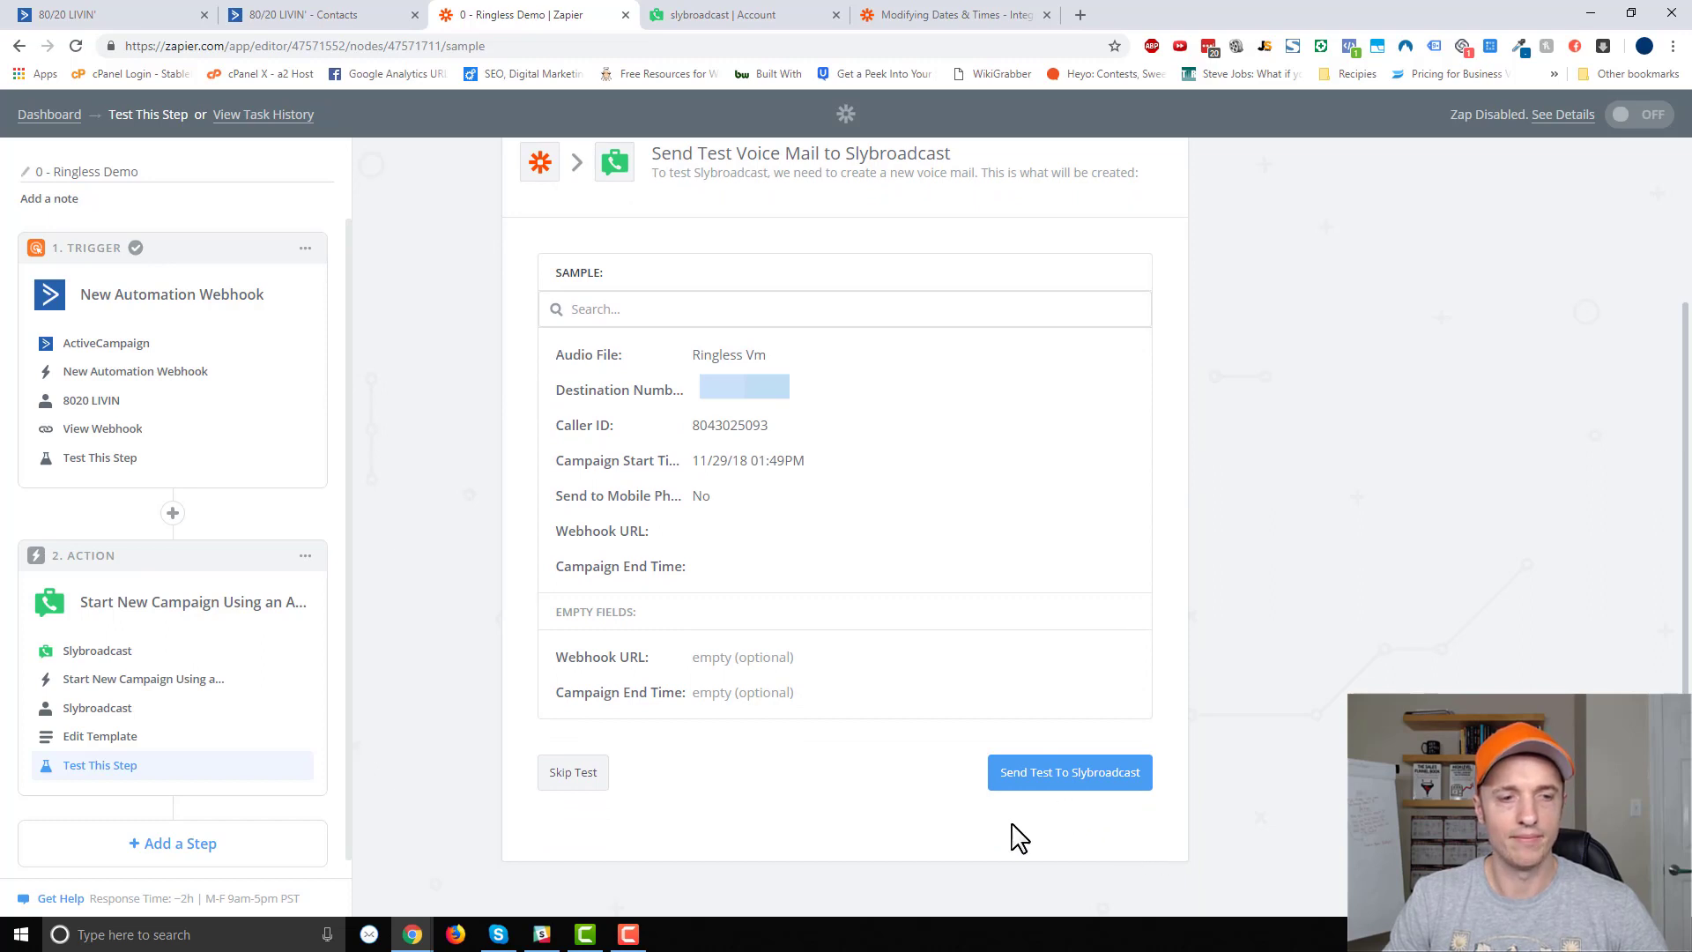
Send a test voice mail to Slybroadcast, confirm it succeeds, and finish testing.
click(1125, 793)
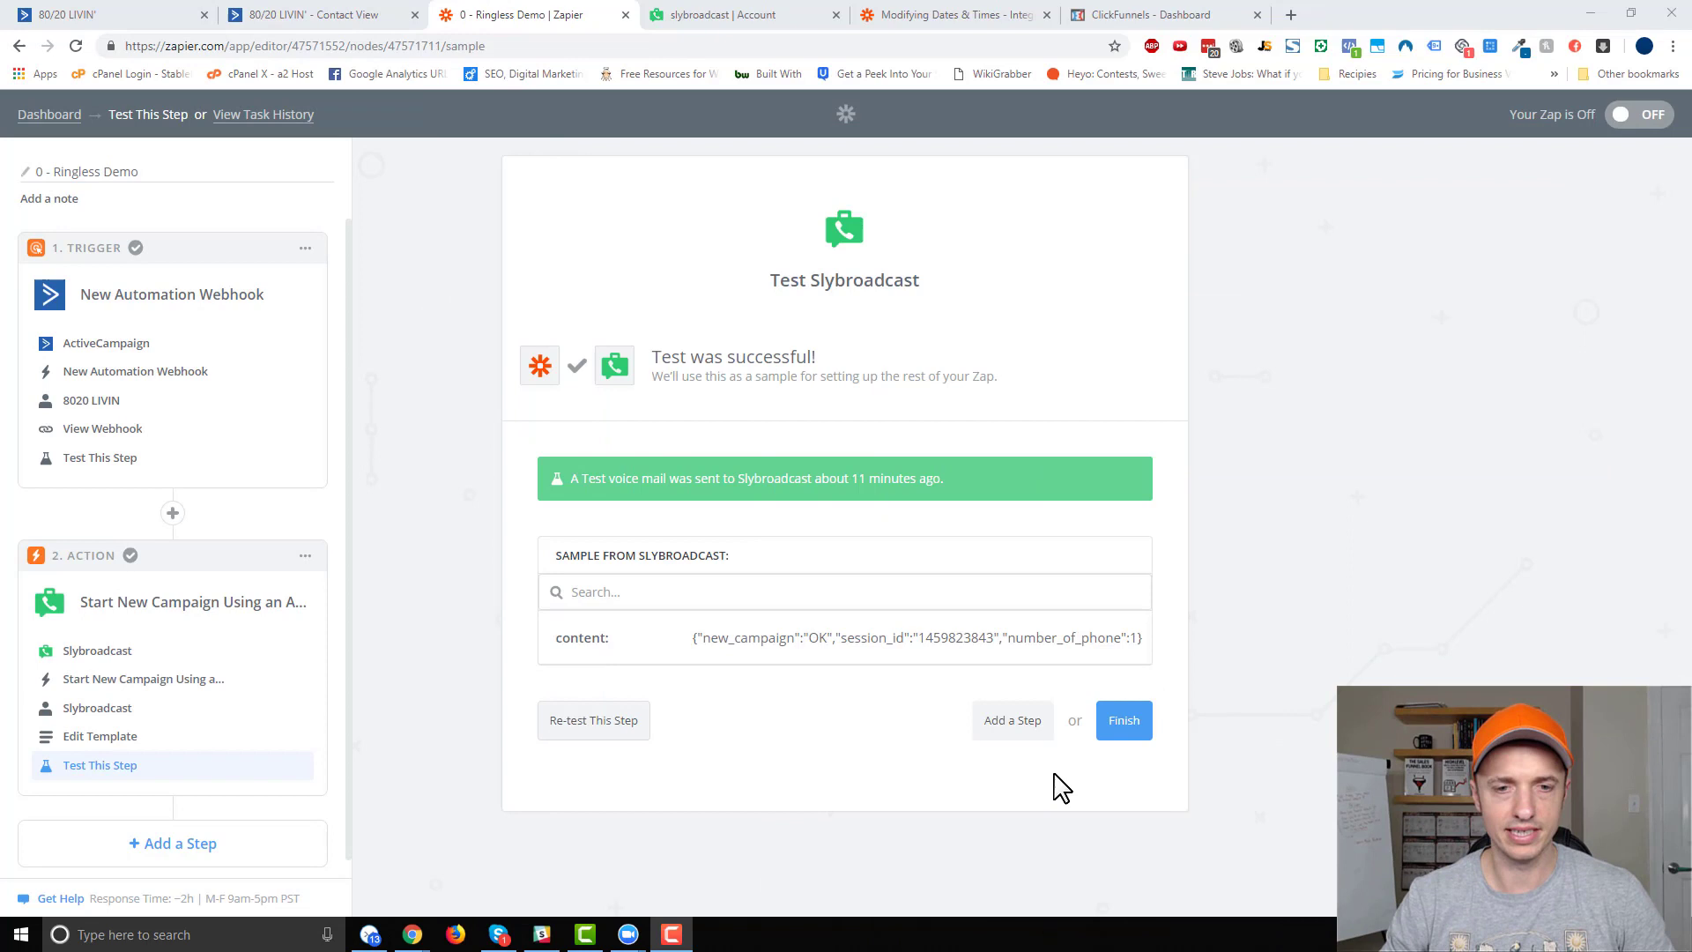
click(1139, 728)
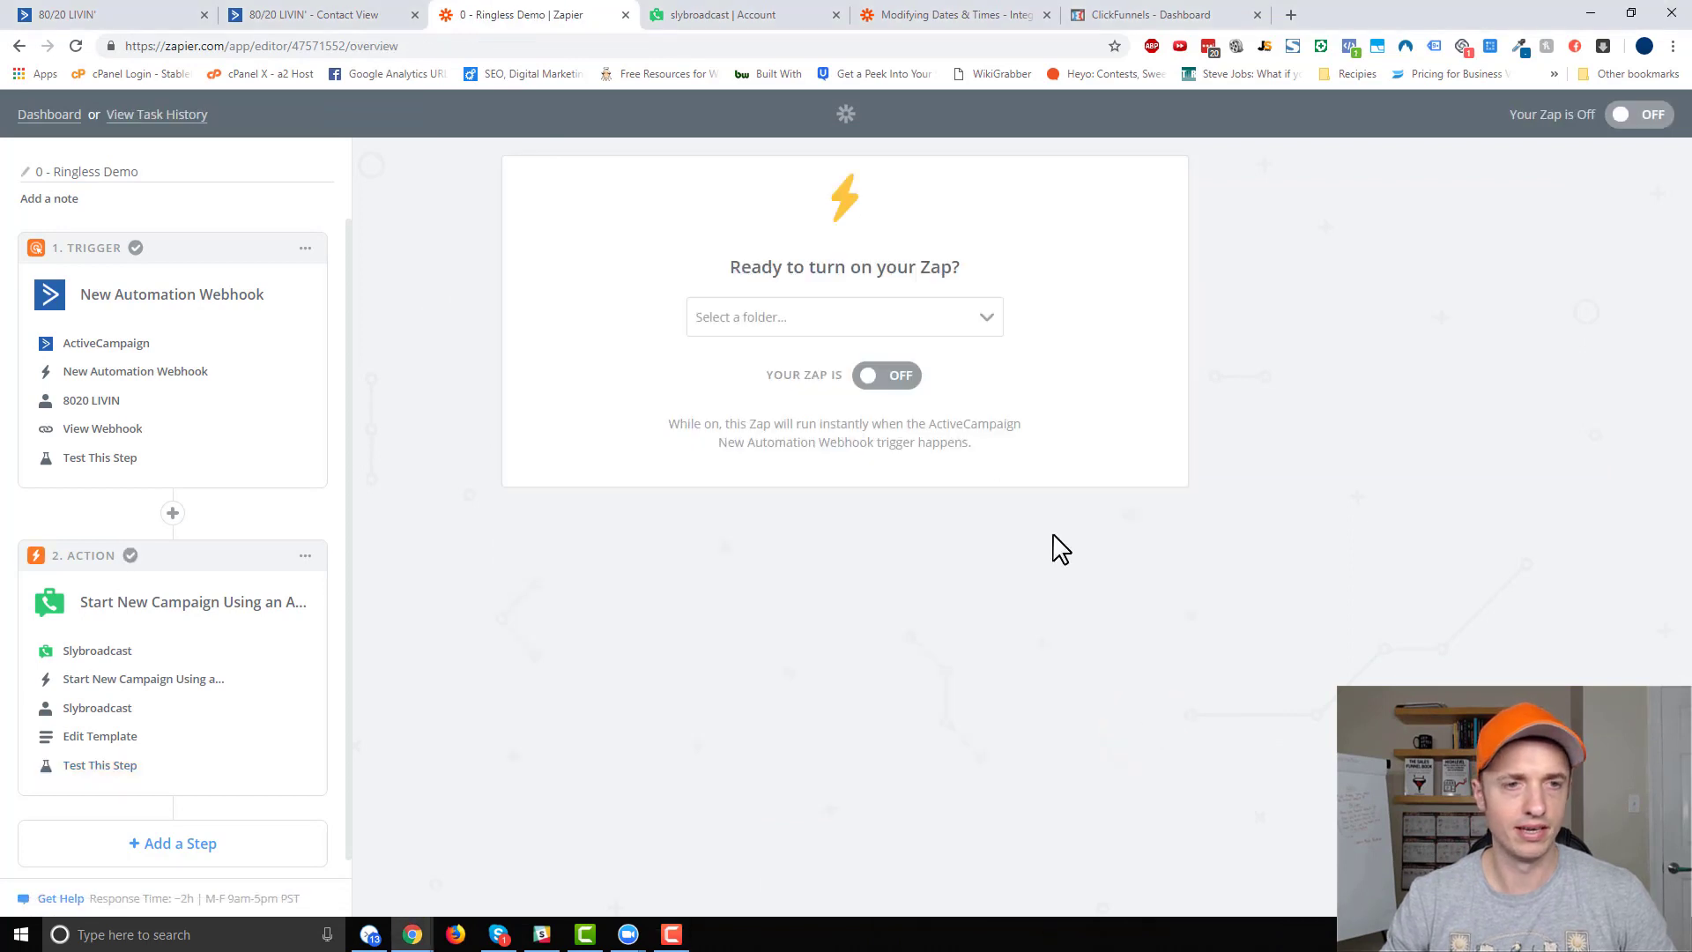
Switch the Ringless Demo zap on.
click(888, 378)
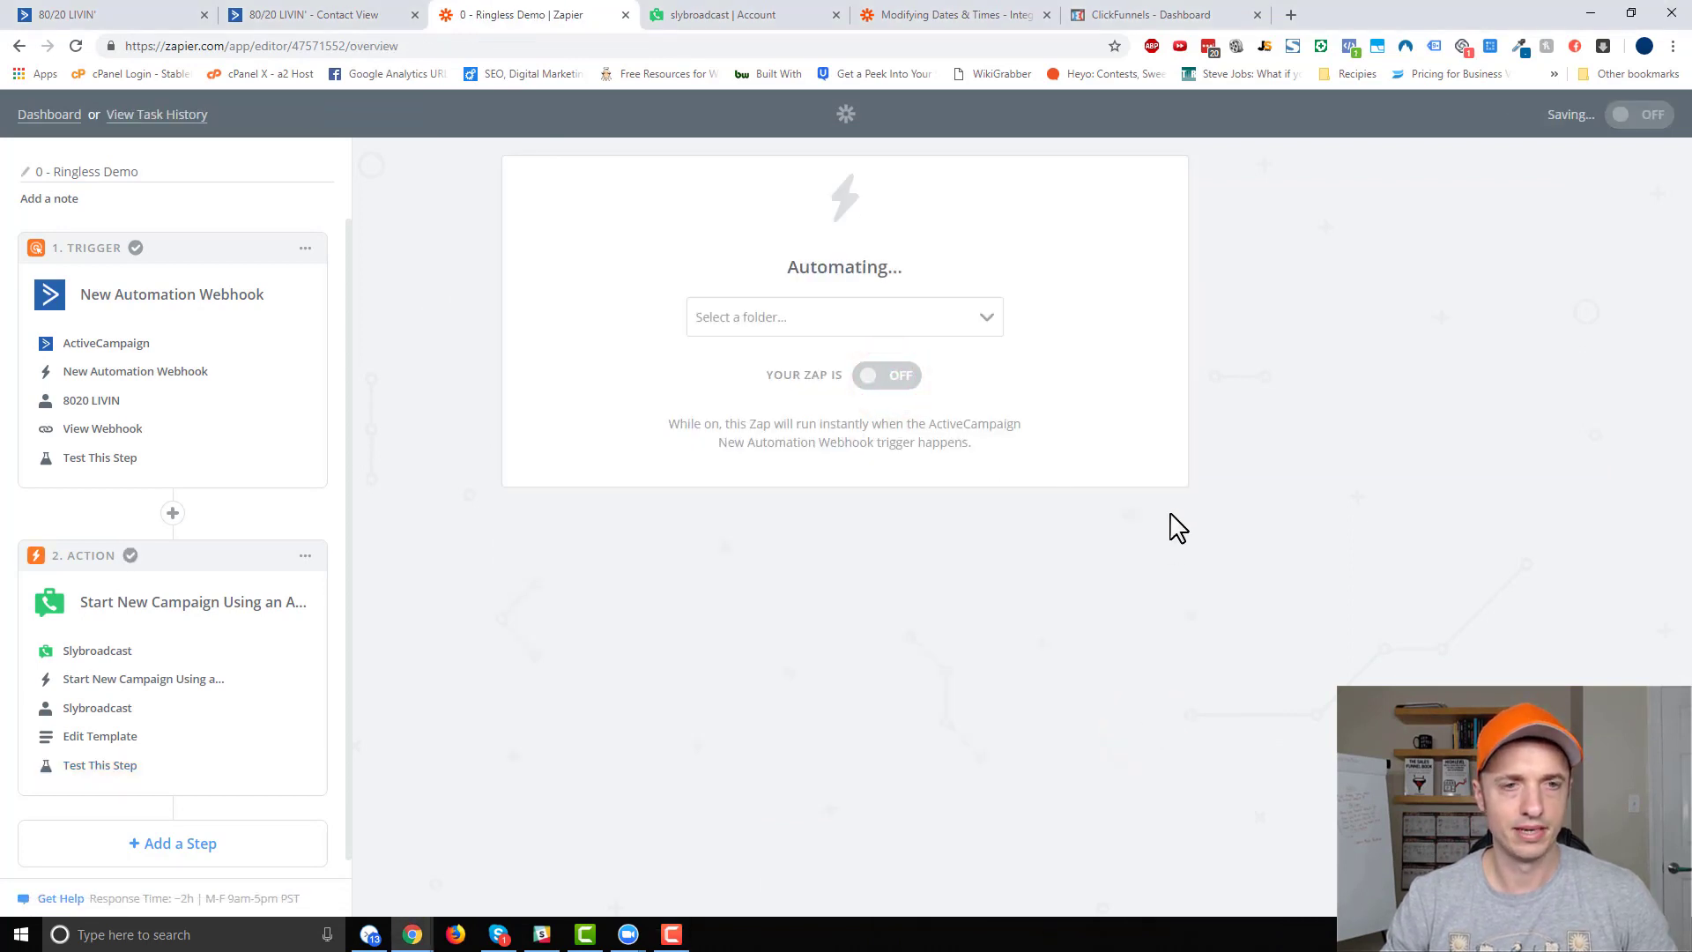